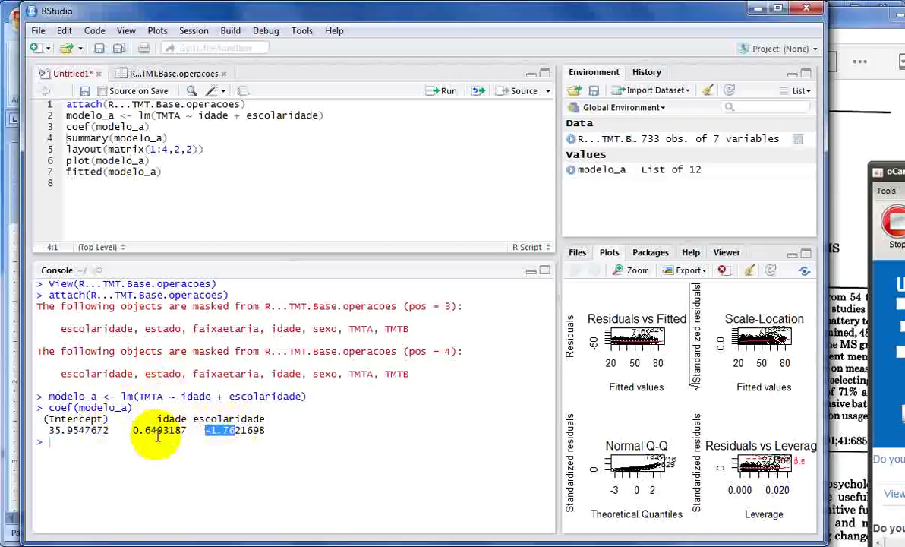
Run summary(modelo_a) from the script and examine the model's coefficients and adjusted R-squared in the console.
drag(156, 434, 141, 434)
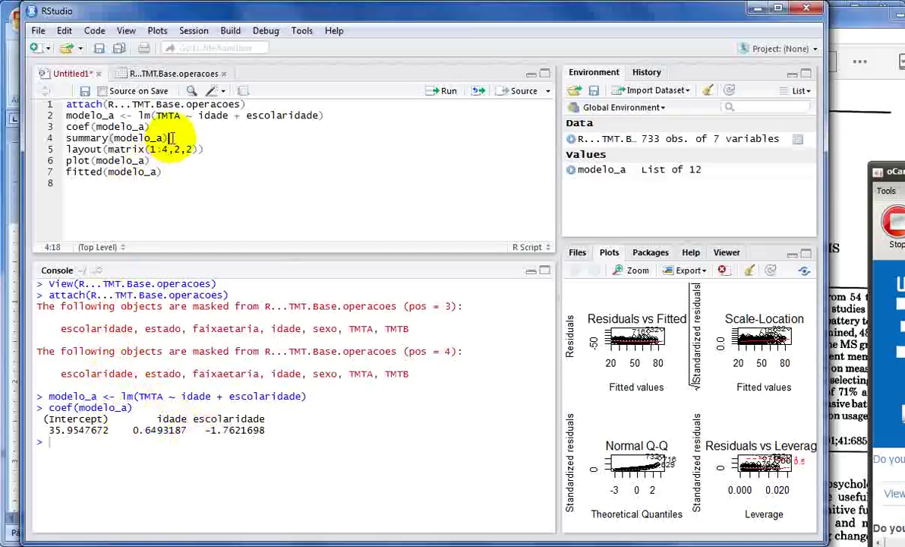
key(ctrl+Return)
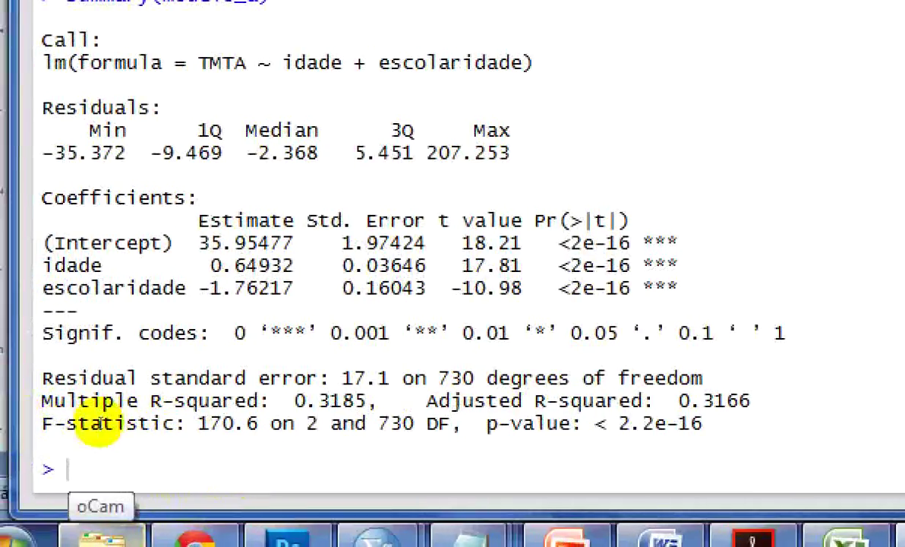
drag(727, 400, 703, 400)
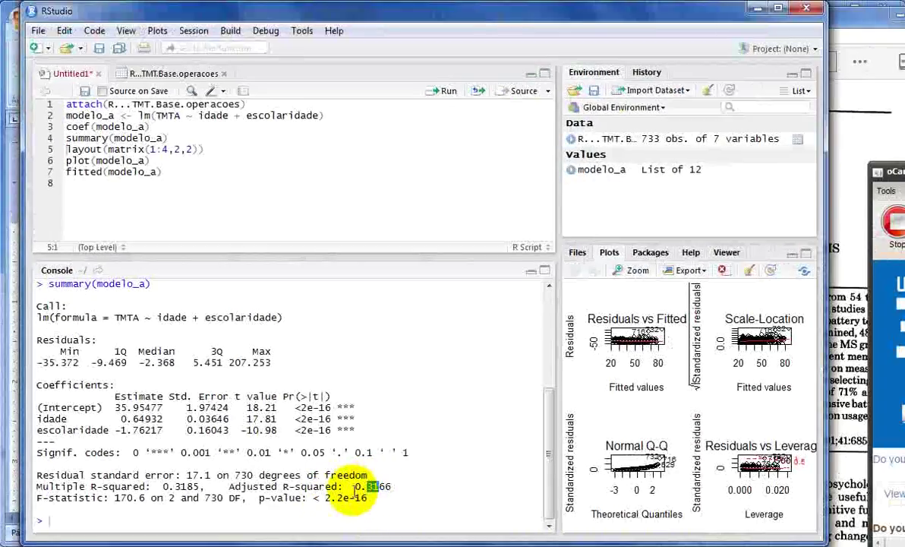
drag(169, 181, 70, 150)
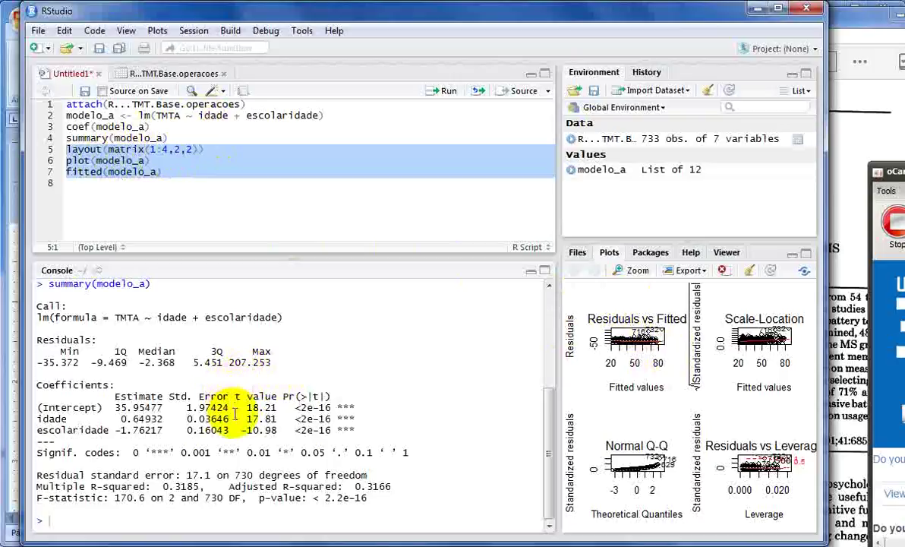
Copy the Coefficients table, from its heading through the escolaridade row, out of the console summary.
drag(353, 429, 42, 386)
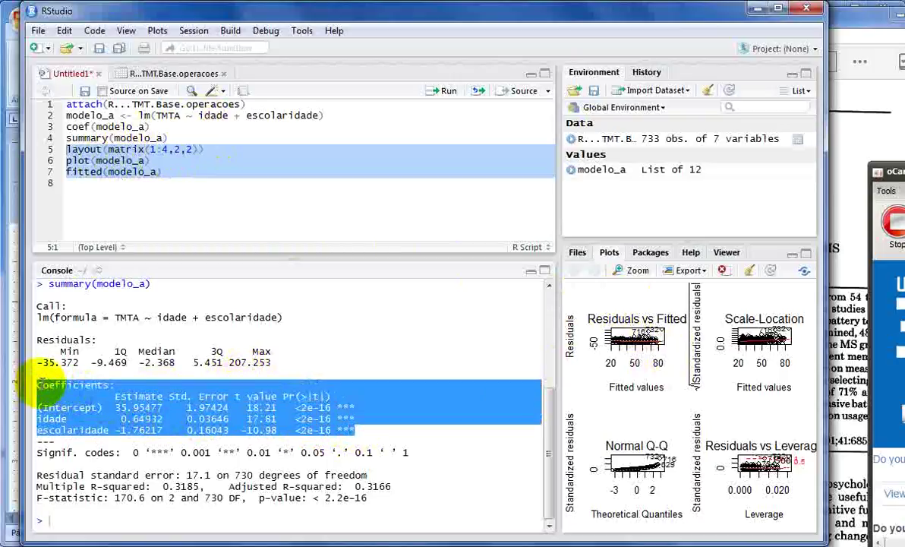
right_click(60, 387)
click(72, 393)
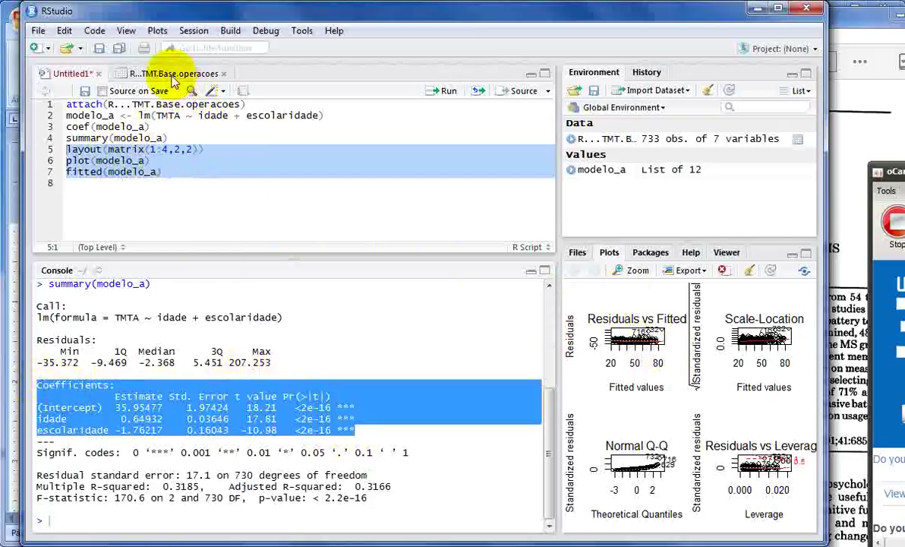
Switch to the TMT_Landeira workbook in Excel and paste the copied coefficients at cell H6 of sheet Plan1.
click(414, 545)
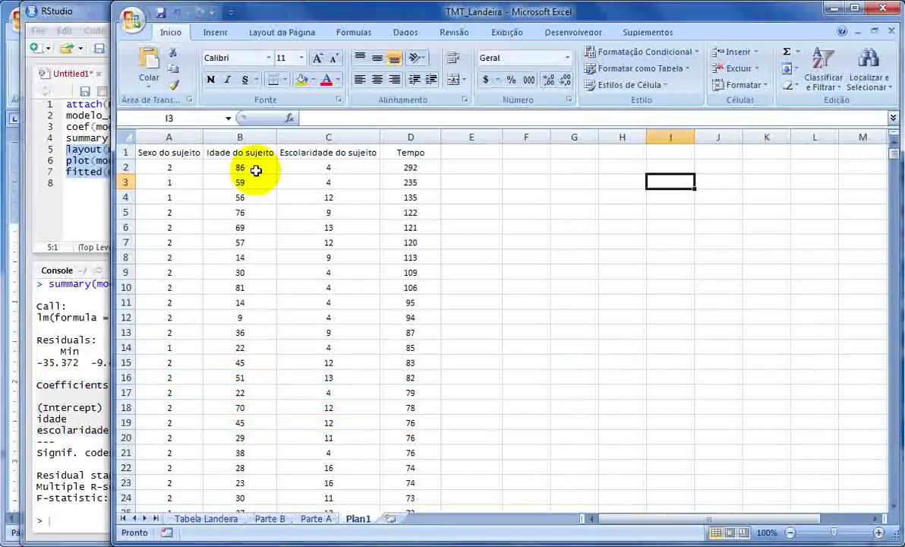
click(181, 138)
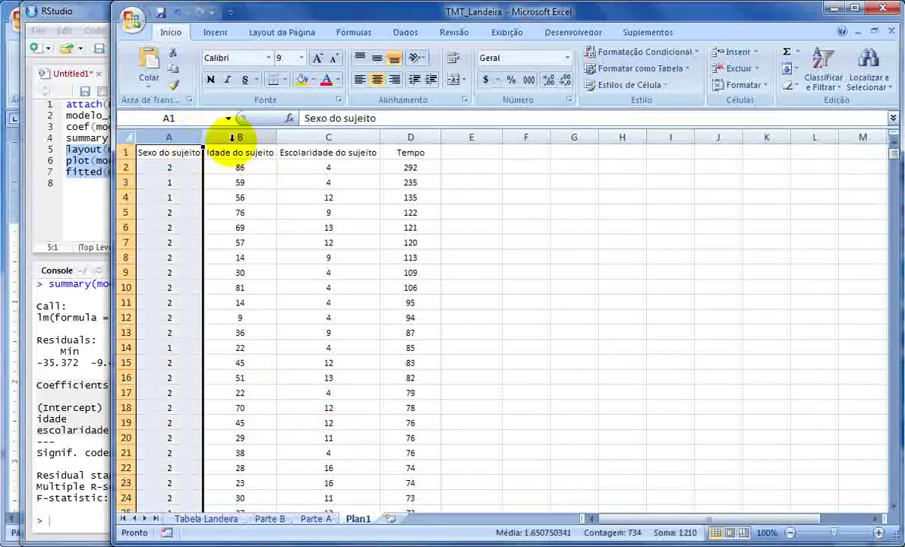
click(228, 137)
click(312, 137)
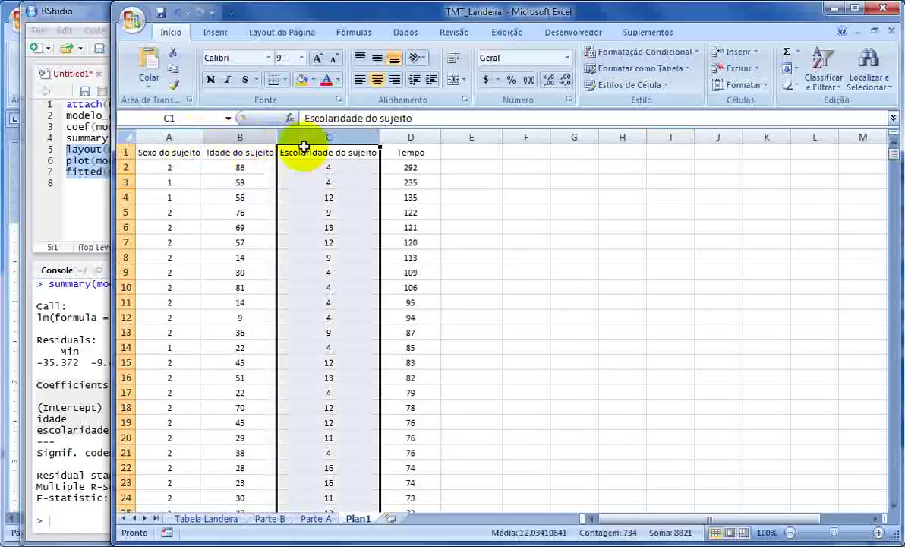
click(513, 207)
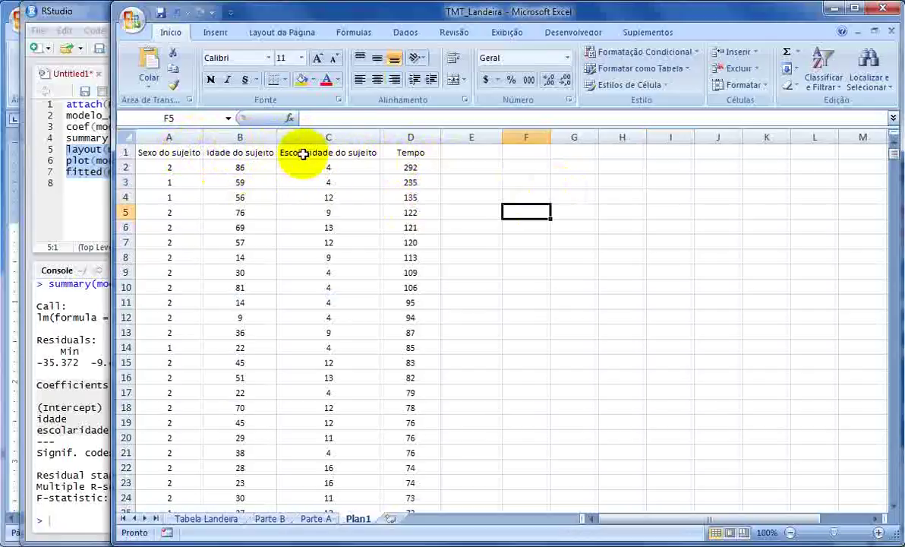
click(638, 227)
key(ctrl+v)
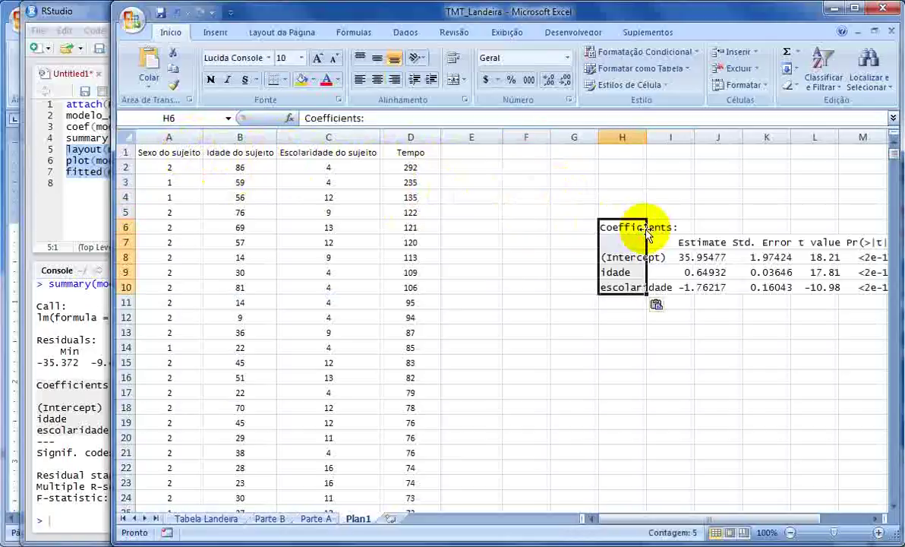
Split the pasted coefficient text into columns using fixed width, and autofit column H to its contents.
click(404, 33)
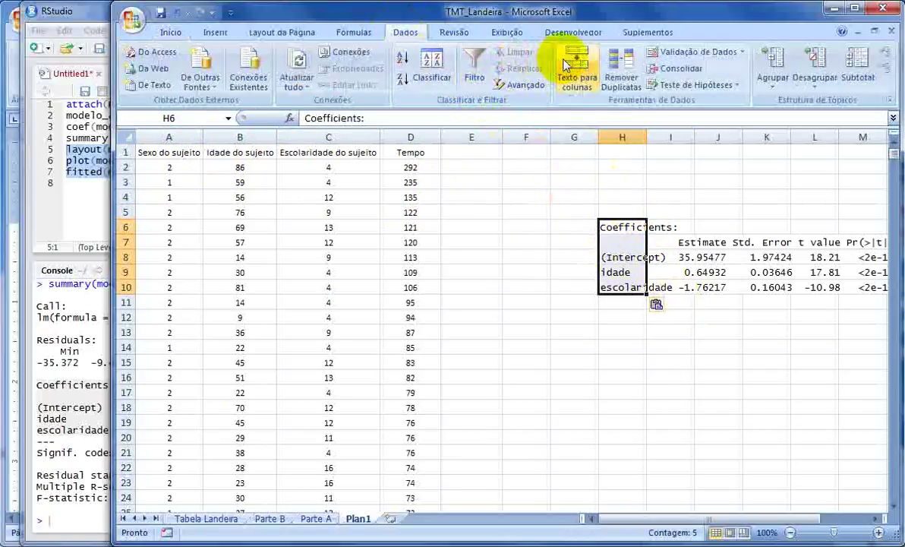
click(557, 93)
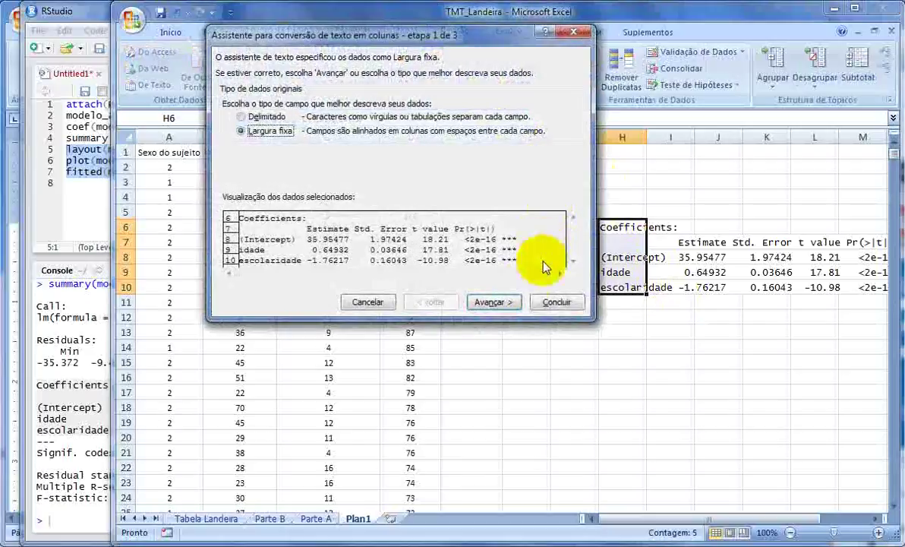
click(512, 301)
click(292, 209)
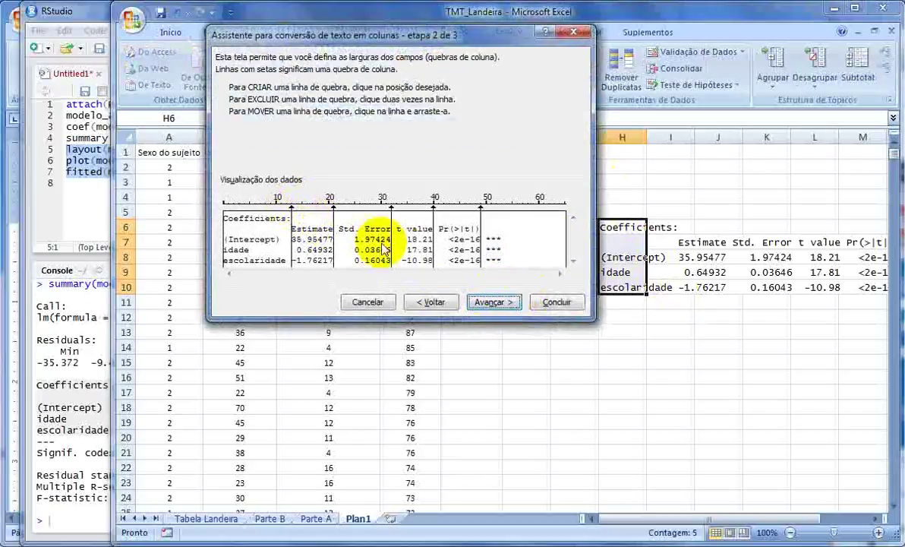
click(545, 302)
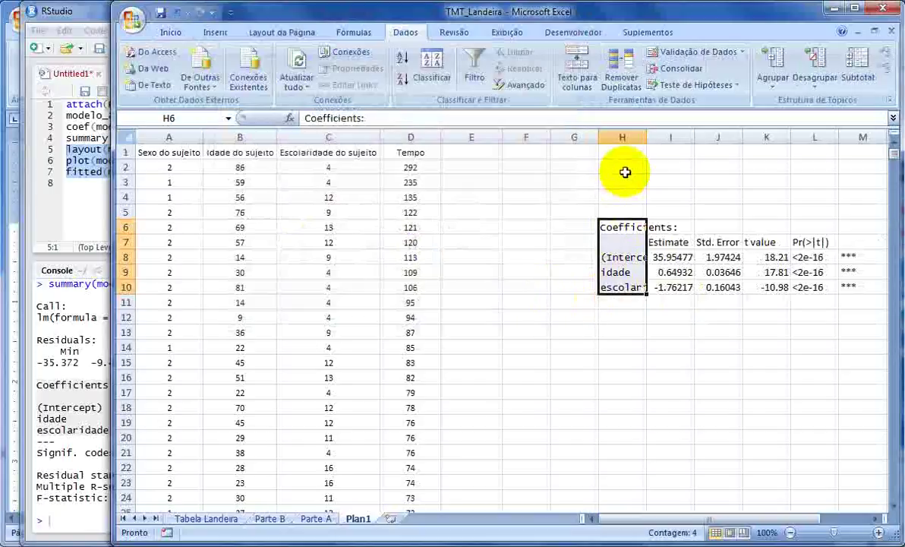
double_click(645, 137)
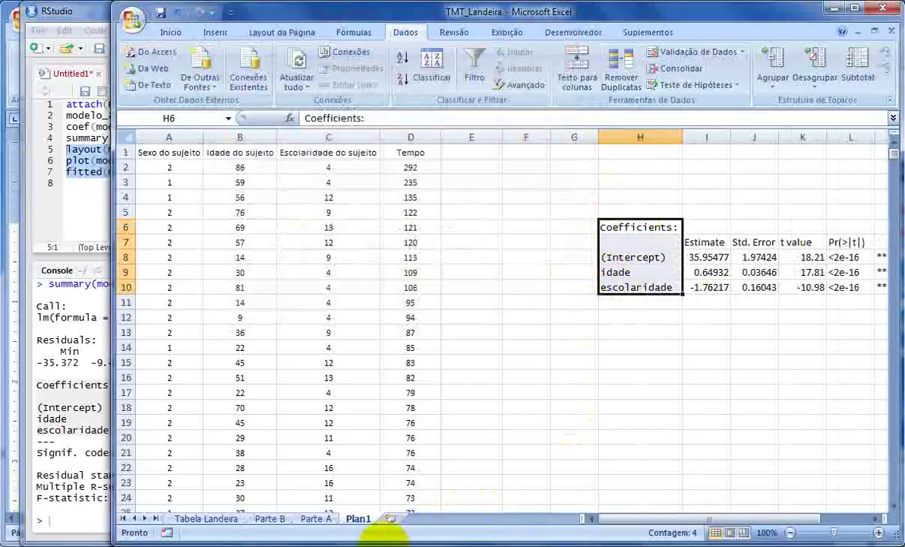
Switch to the Word outline, correct the misspelled author name in item 5 against the 1991 Neurology article, and review sub-item "Valor esperado".
key(alt+Tab)
scroll(303, 448, down, 5)
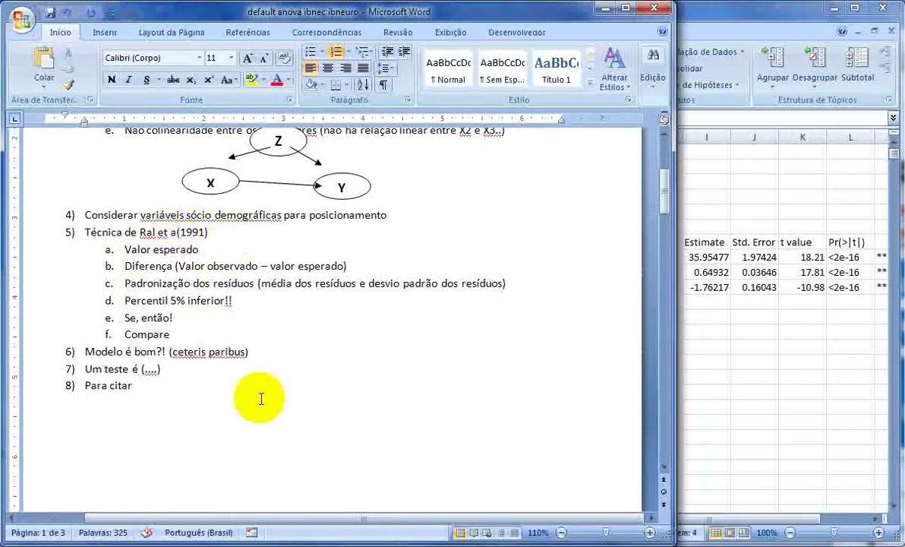
click(387, 542)
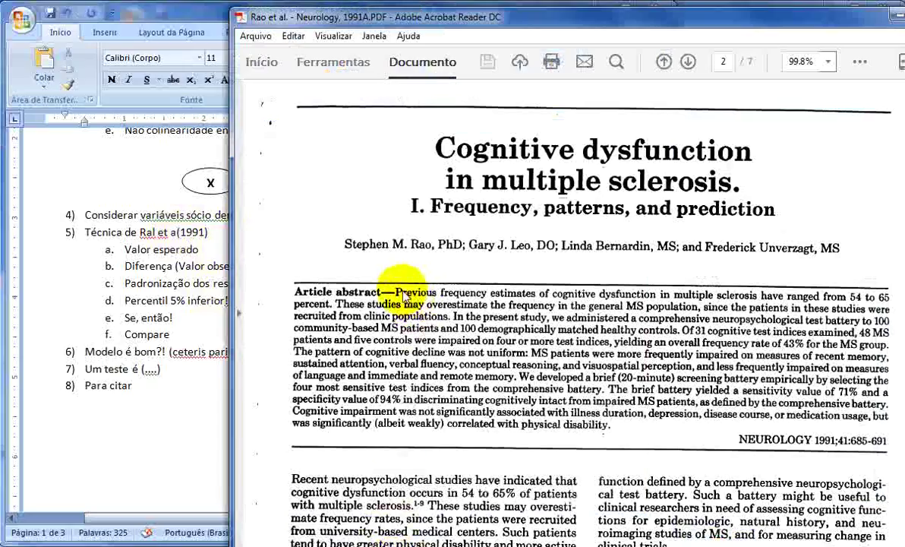
click(150, 236)
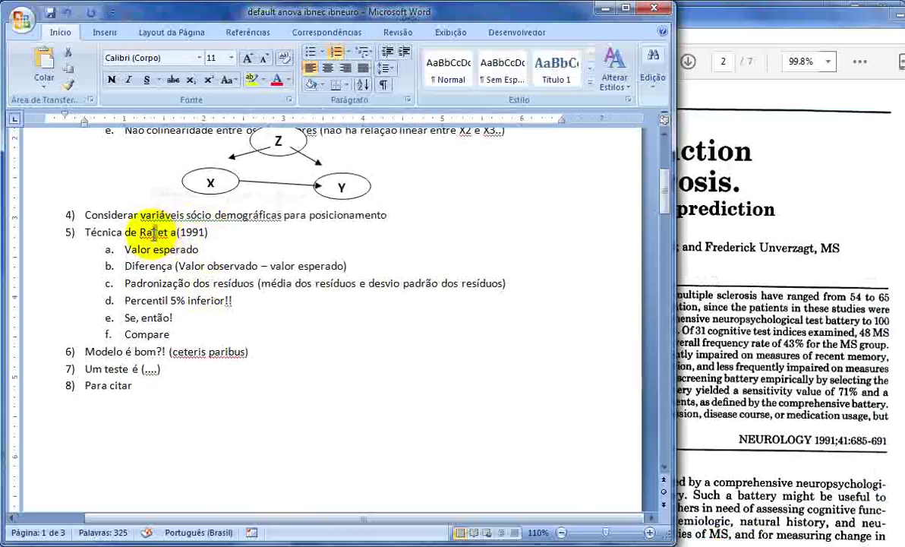
click(685, 268)
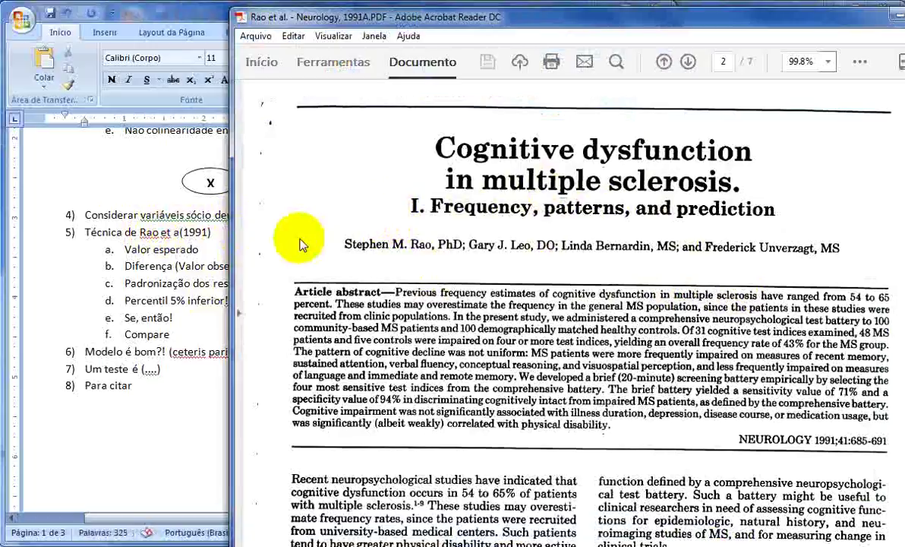
click(195, 271)
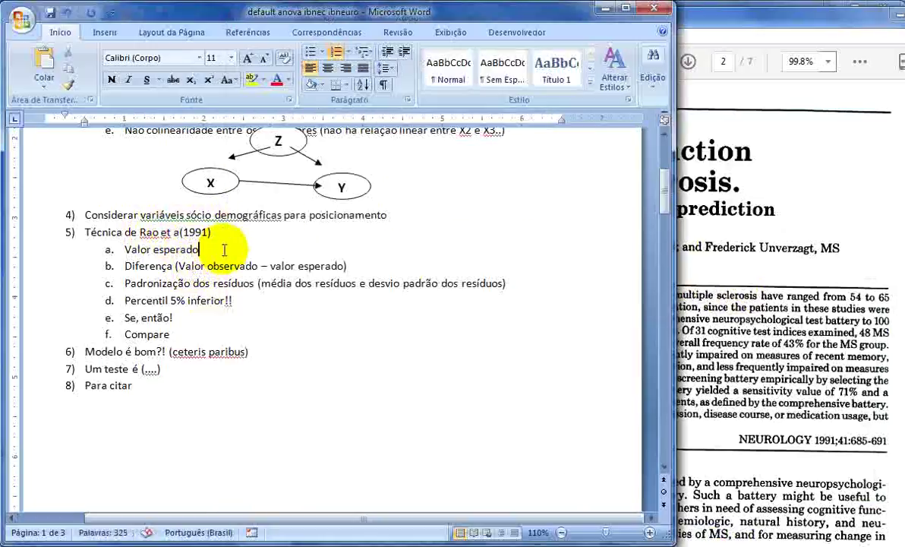
drag(224, 251, 151, 255)
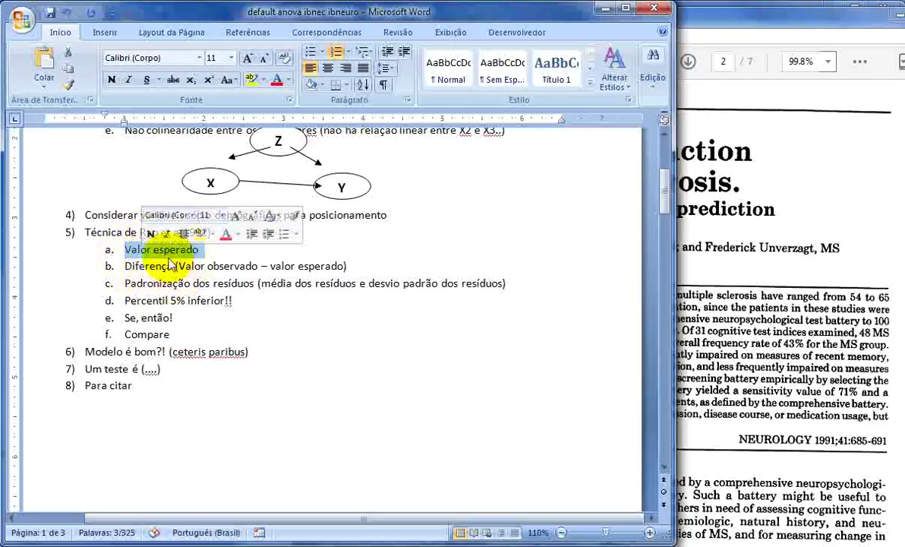
Return to the Excel workbook and enter the column header "Esperado" in cell E1 beside Tempo.
click(416, 542)
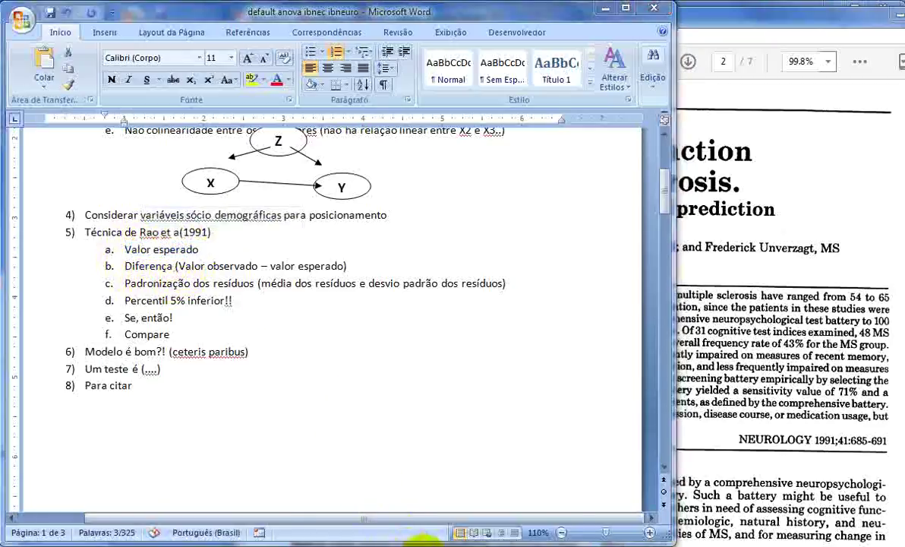
click(453, 163)
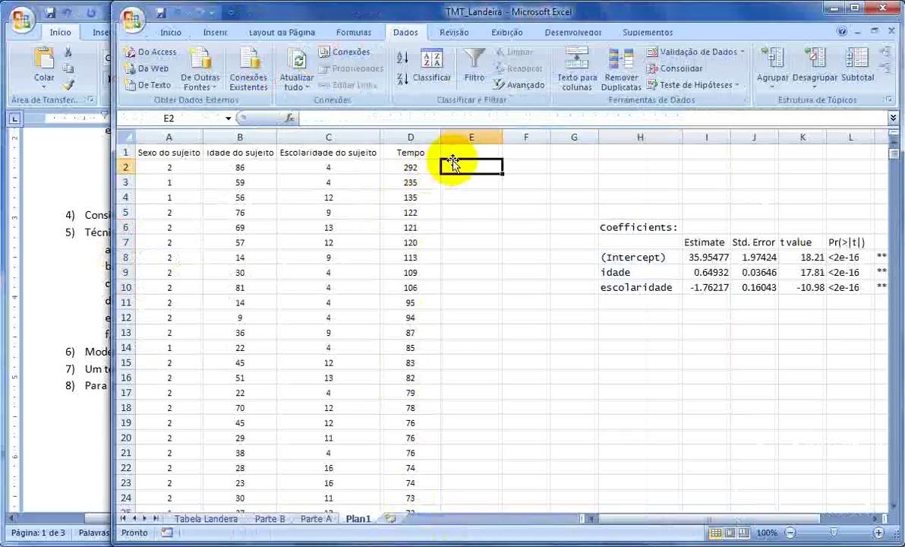
key(Up)
text(Espe)
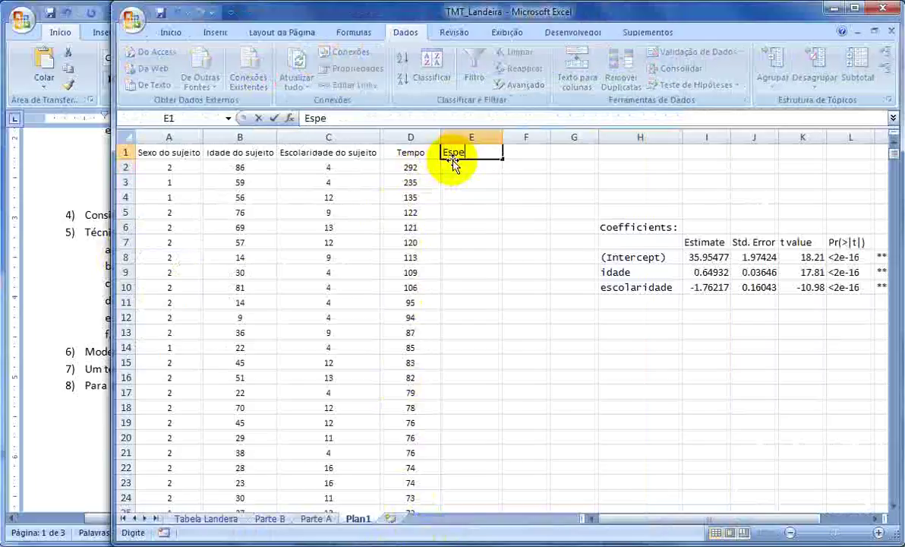
text(rado)
key(Return)
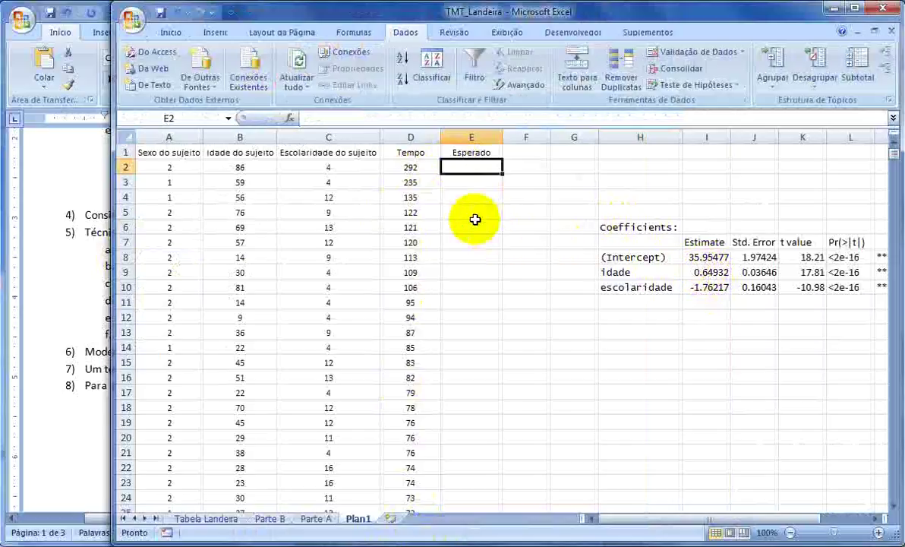
Fill the Esperado header cell E1 with yellow.
click(694, 255)
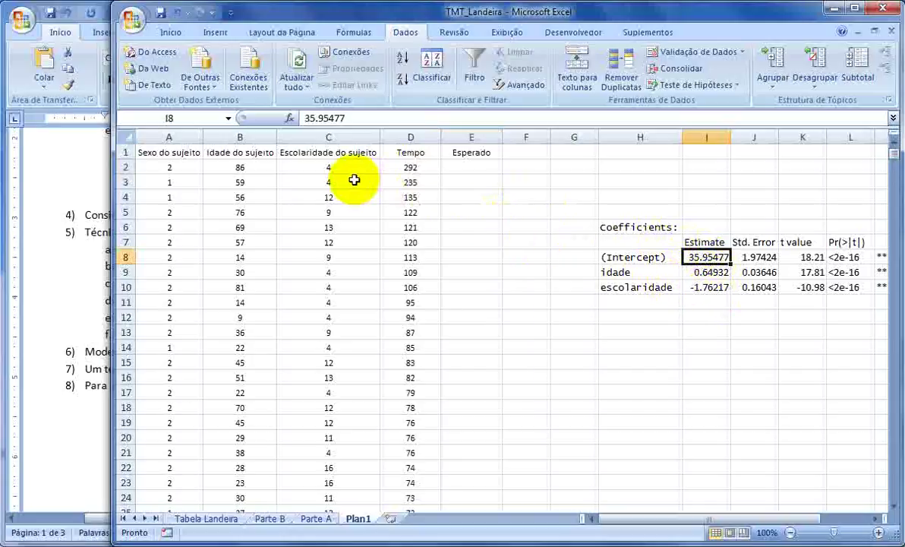
click(468, 152)
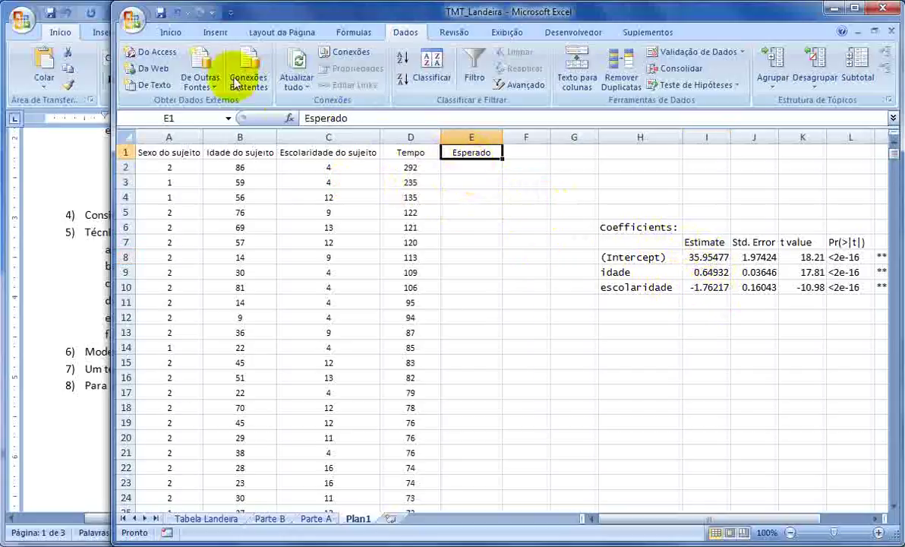
click(171, 33)
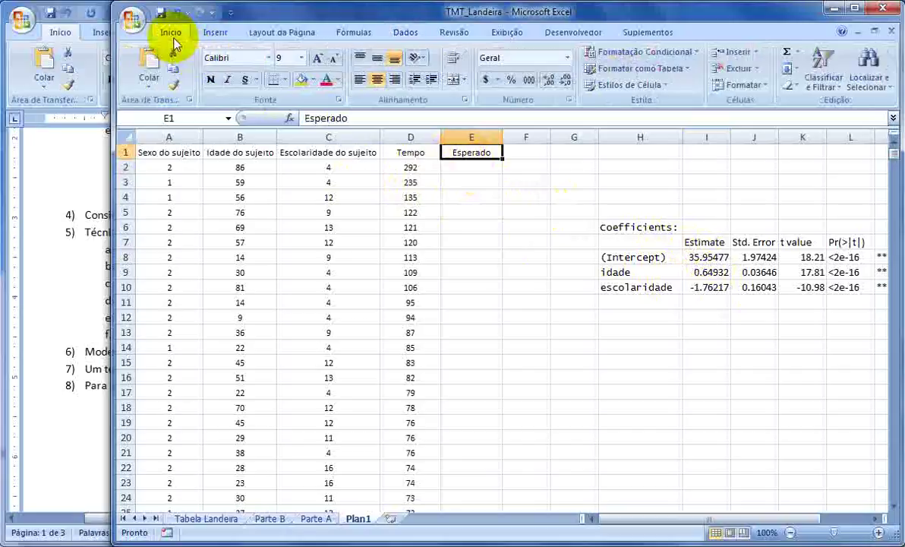
click(312, 79)
click(339, 191)
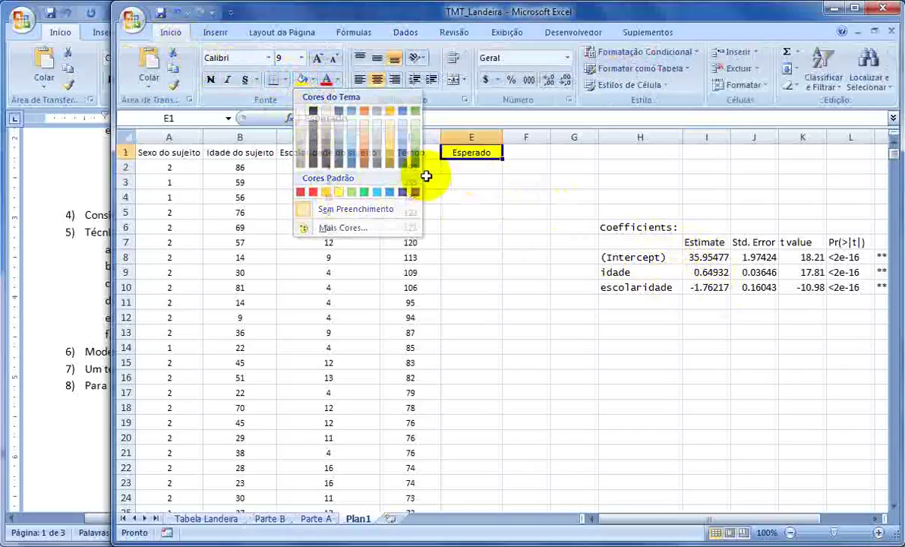
In E2, build the expected-time formula =I8+(0.64932*B2)-(1.76217*C2) from the intercept, age and schooling.
click(456, 167)
text(=)
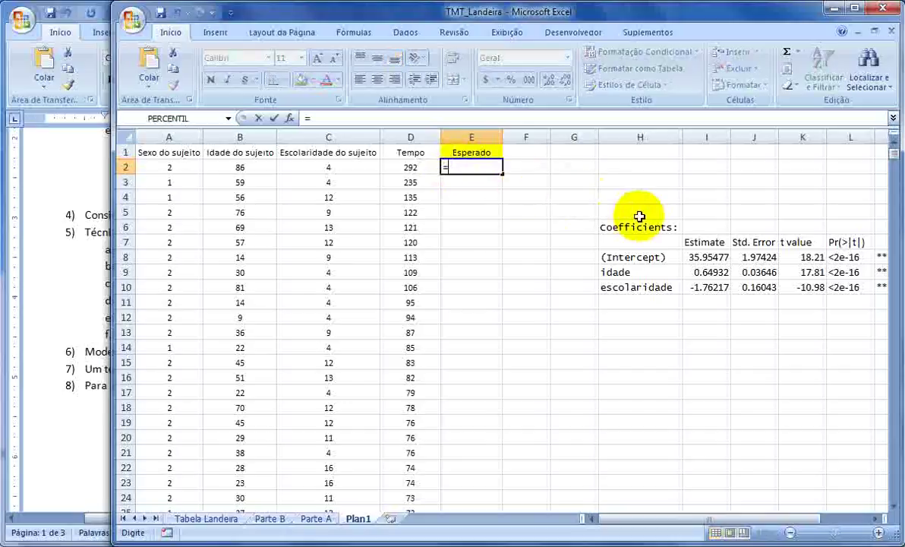
click(703, 258)
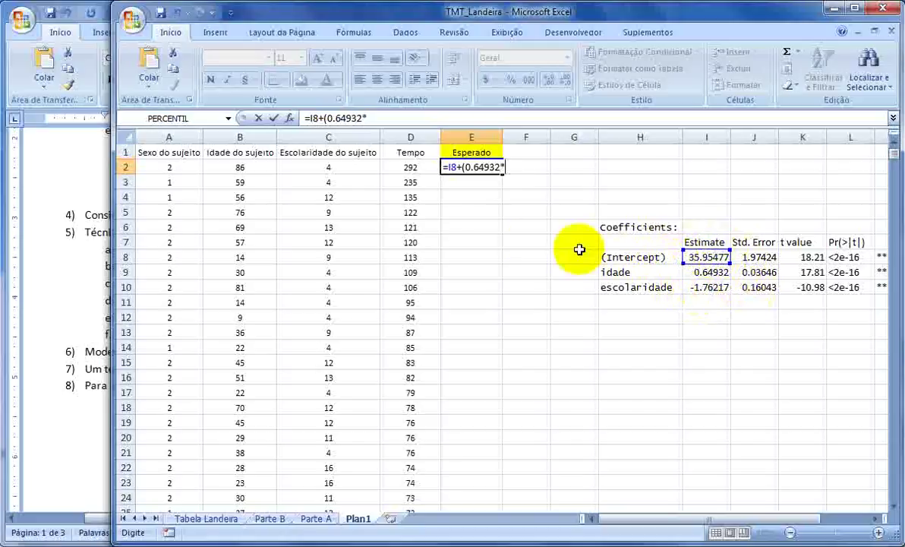
click(246, 167)
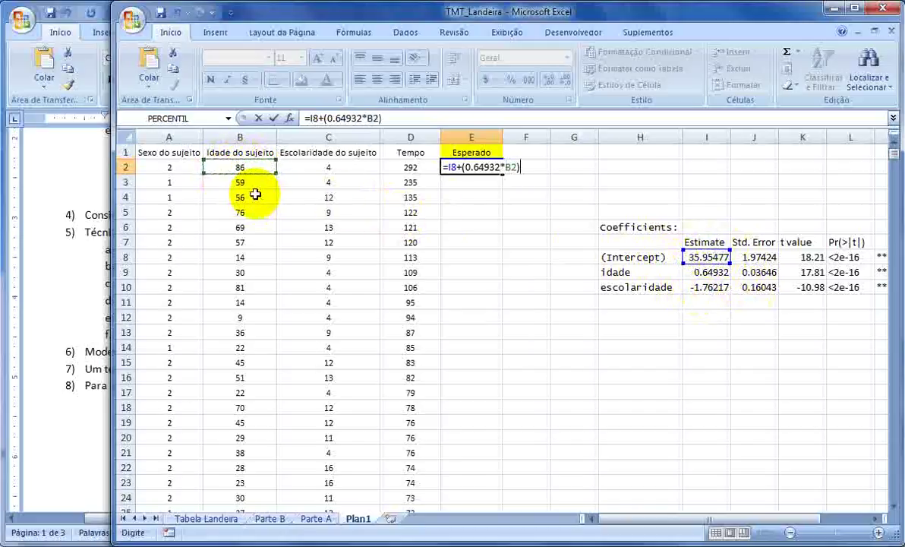
text())
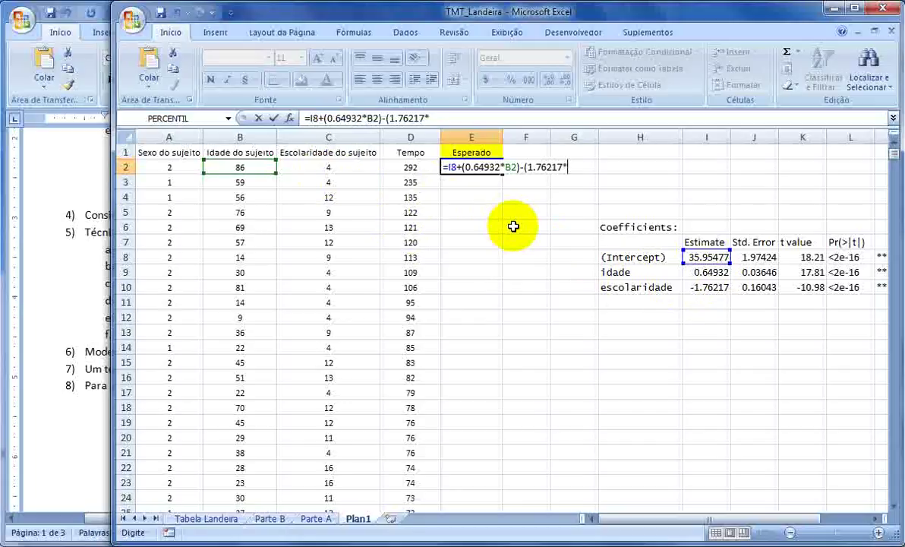
click(331, 165)
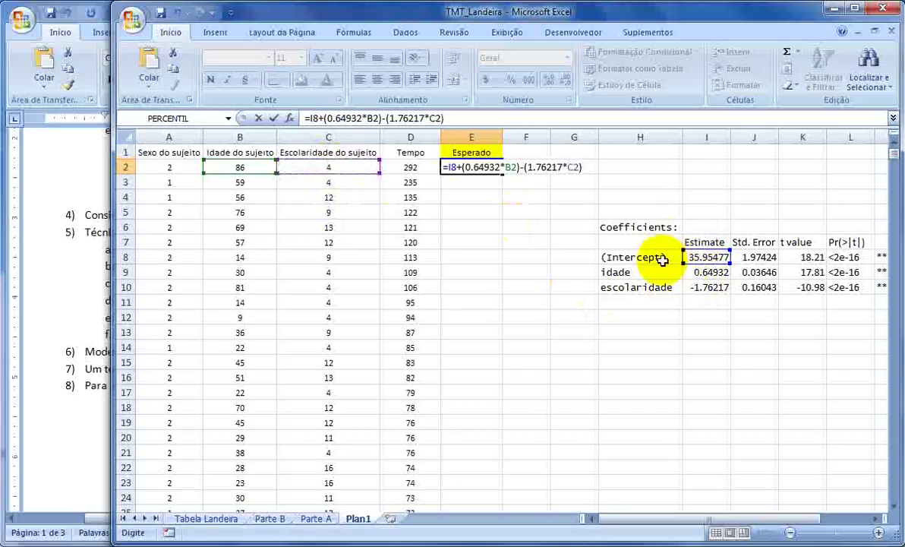
Lock the intercept's row in the E2 formula as I$8, enter the formula and copy it down to E3.
click(313, 119)
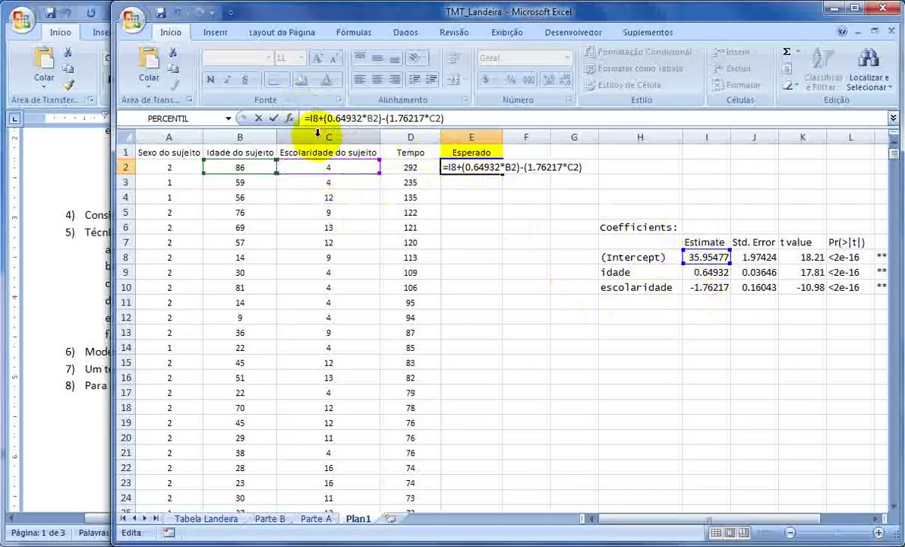
text($)
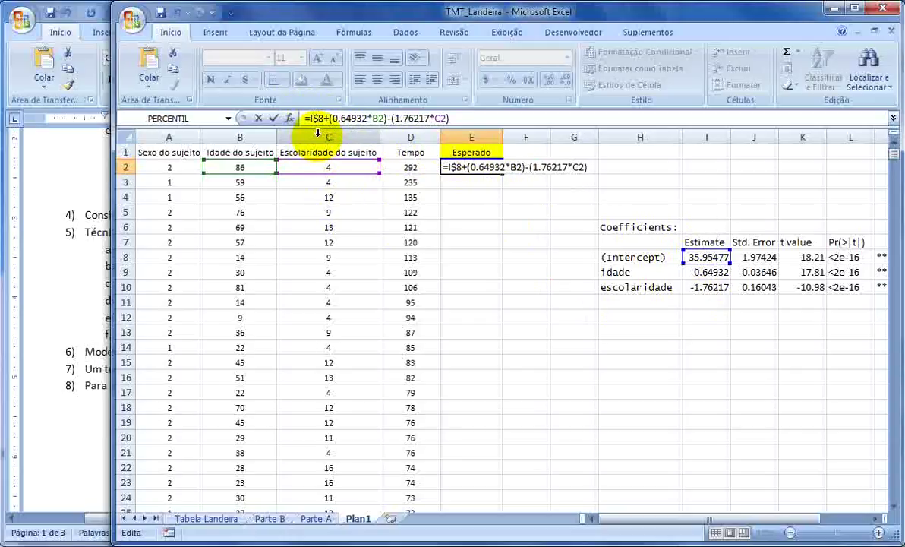
key(Return)
key(Up)
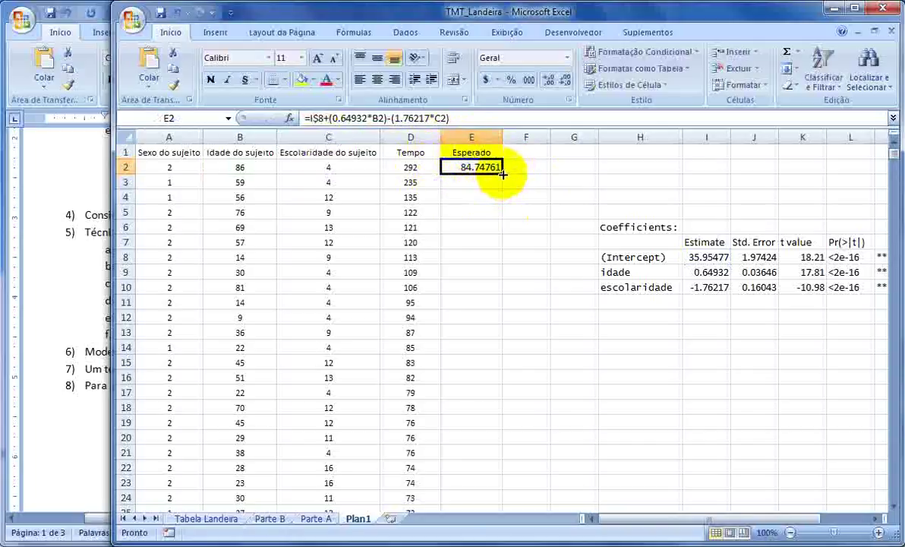
drag(502, 174, 507, 189)
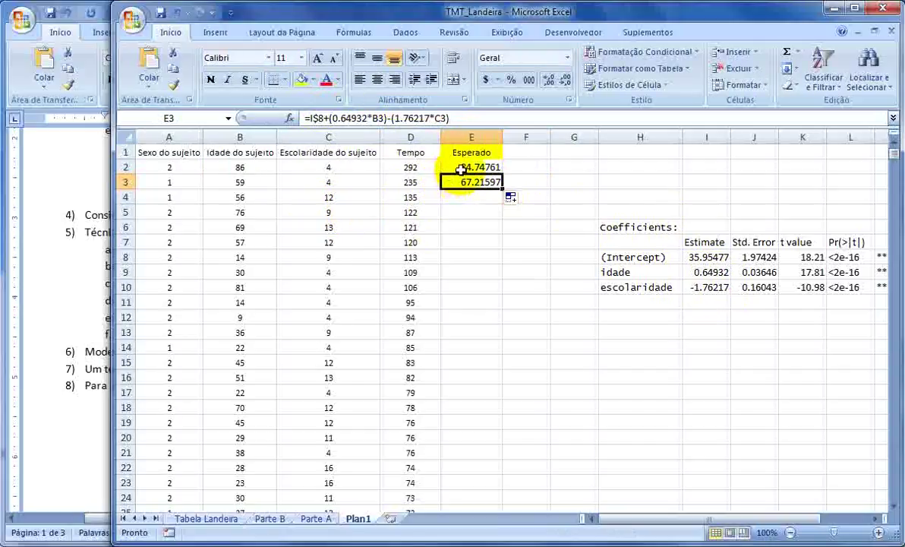
Compare the first subject's observed time in D2 with the expected value in E2 across row 2.
click(525, 167)
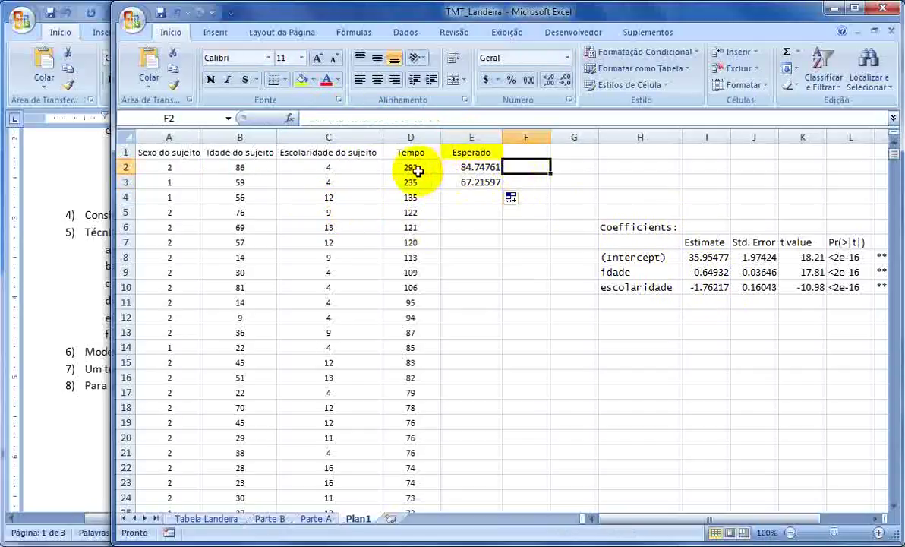
drag(418, 171, 465, 168)
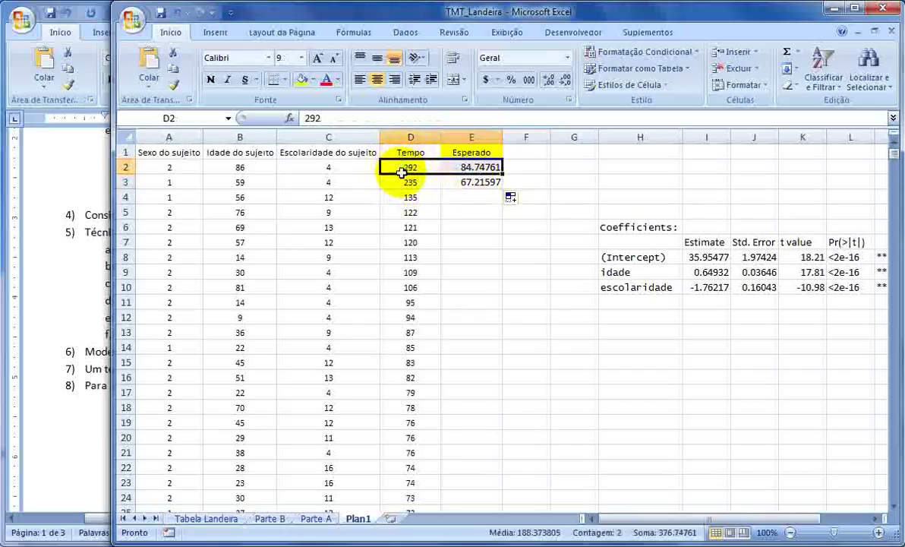
drag(167, 168, 497, 161)
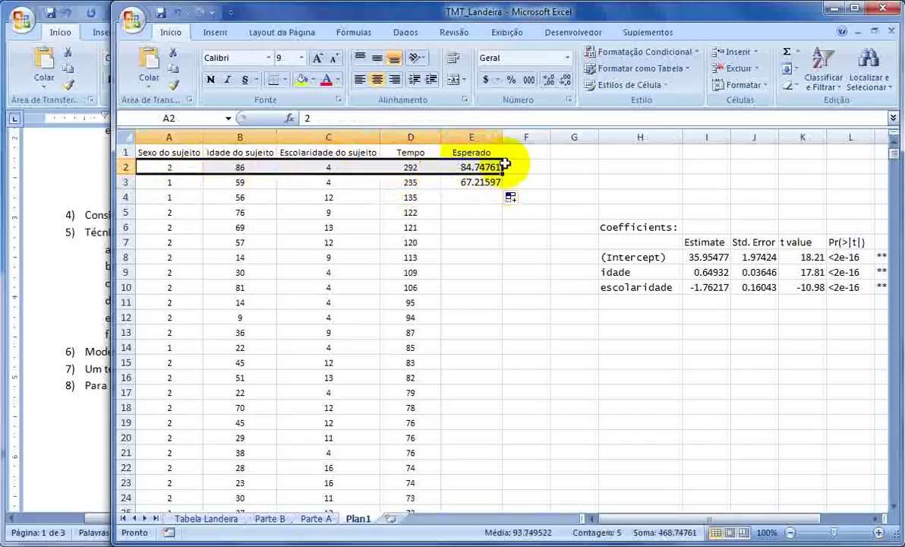
click(512, 152)
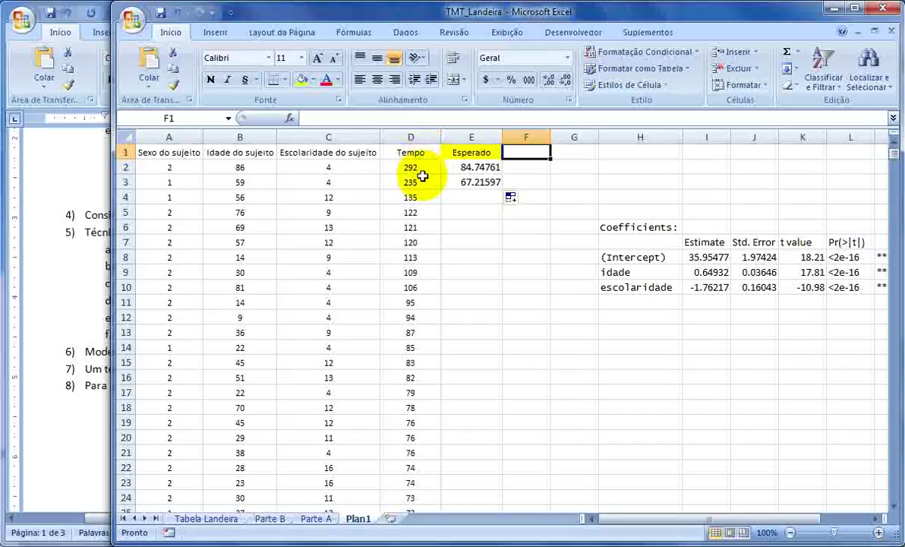
Fill the Esperado formula from E3 down to the last data row, 734, and check the end of the column.
click(471, 167)
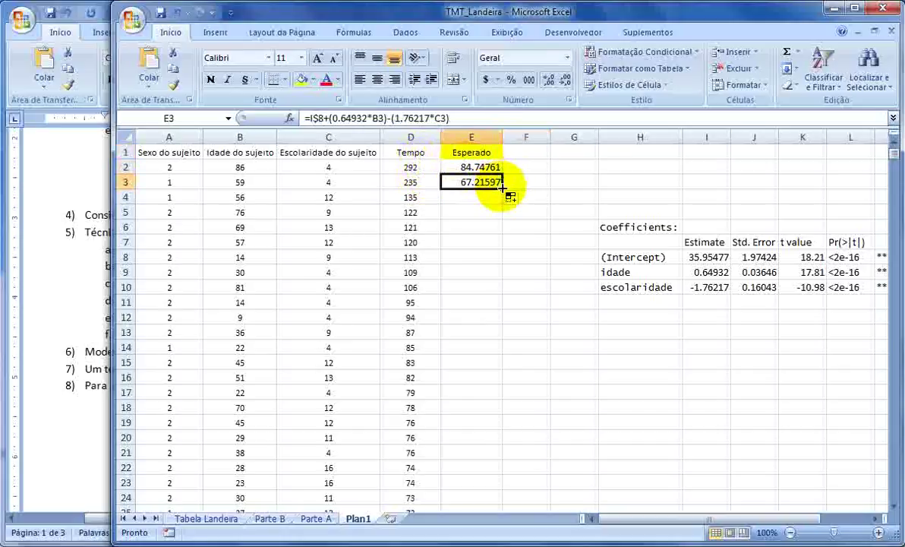
double_click(501, 188)
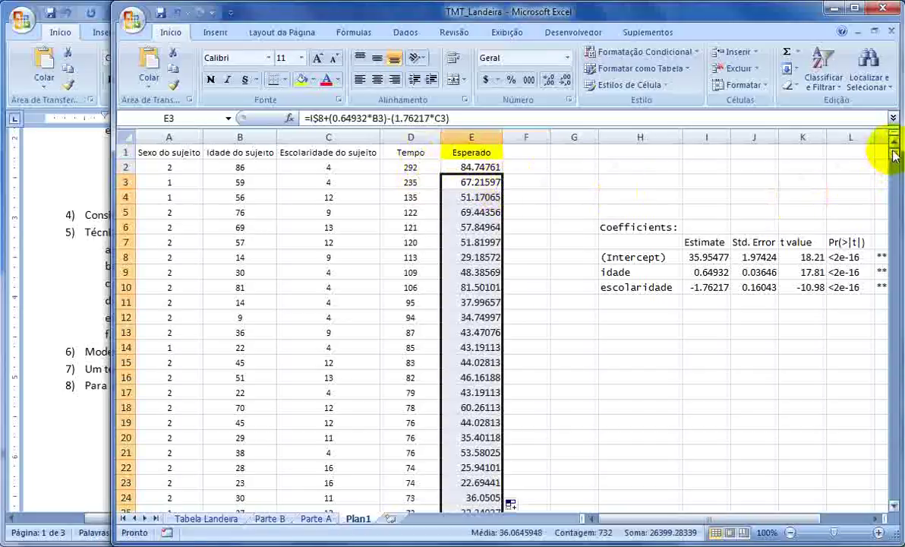
drag(894, 154, 894, 505)
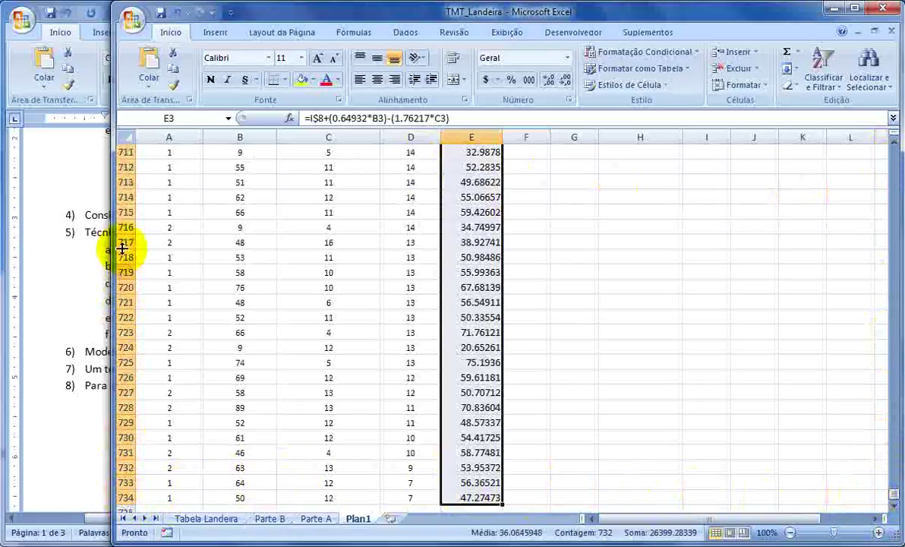
drag(894, 497, 895, 161)
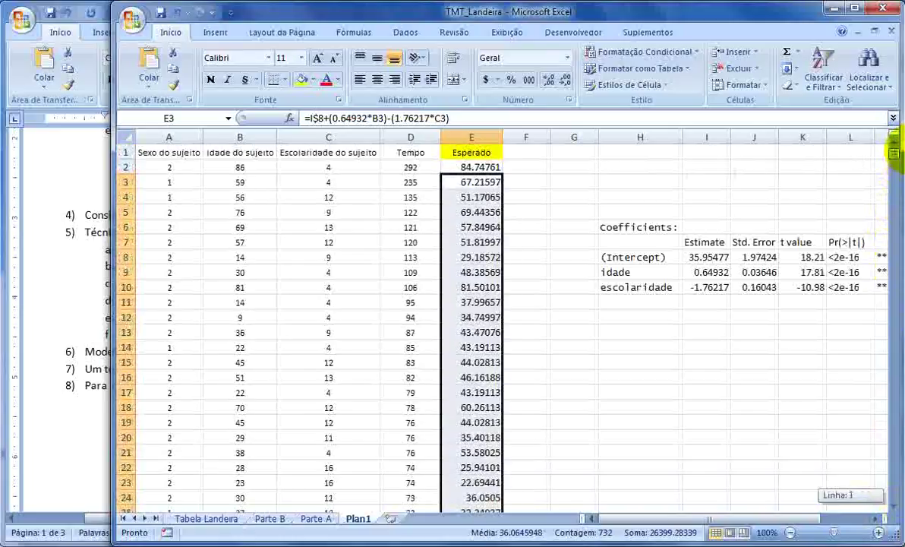
click(607, 196)
Switch to the Word outline, review sub-item b "Diferença (Valor observado – valor esperado)", and return to the Excel workbook.
click(50, 309)
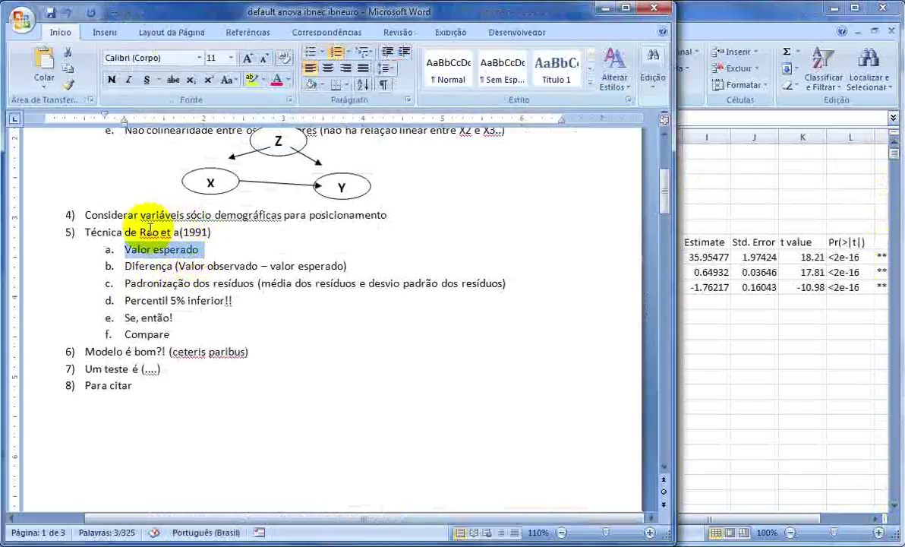
drag(122, 266, 338, 262)
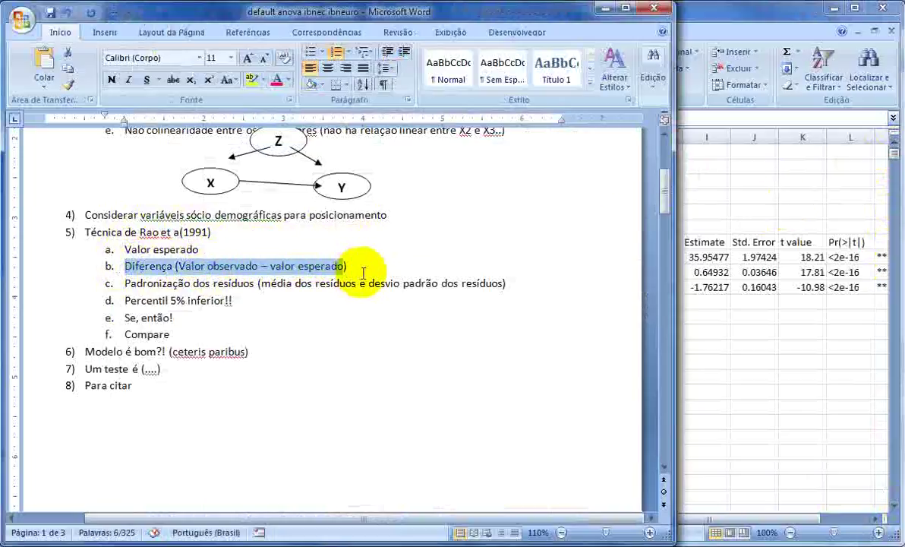
click(752, 189)
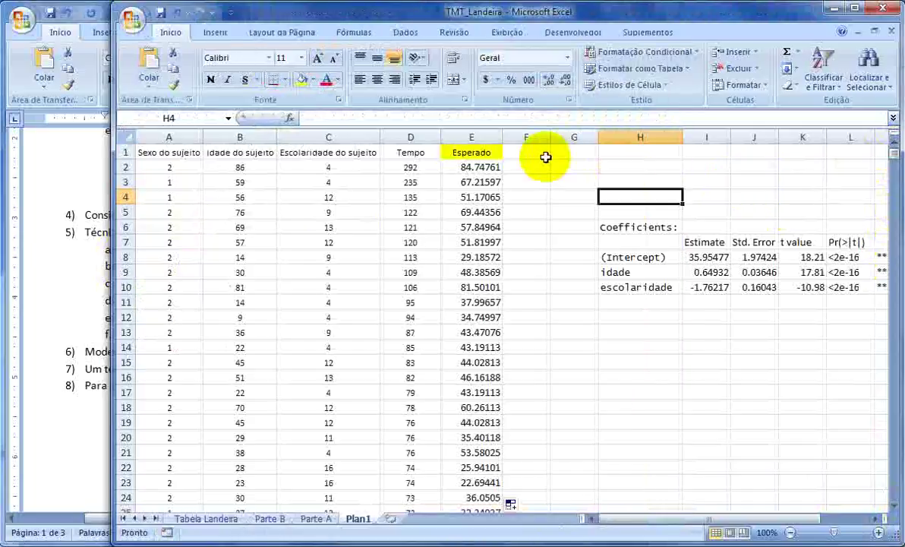
Enter the column header "Diferença" in cell F1 beside Esperado.
click(519, 155)
text(Dife)
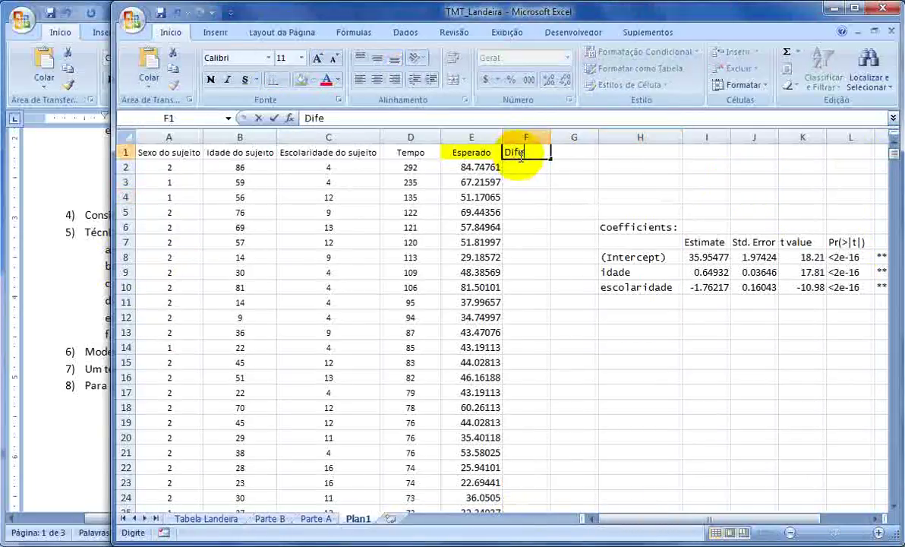
text(rença)
key(Return)
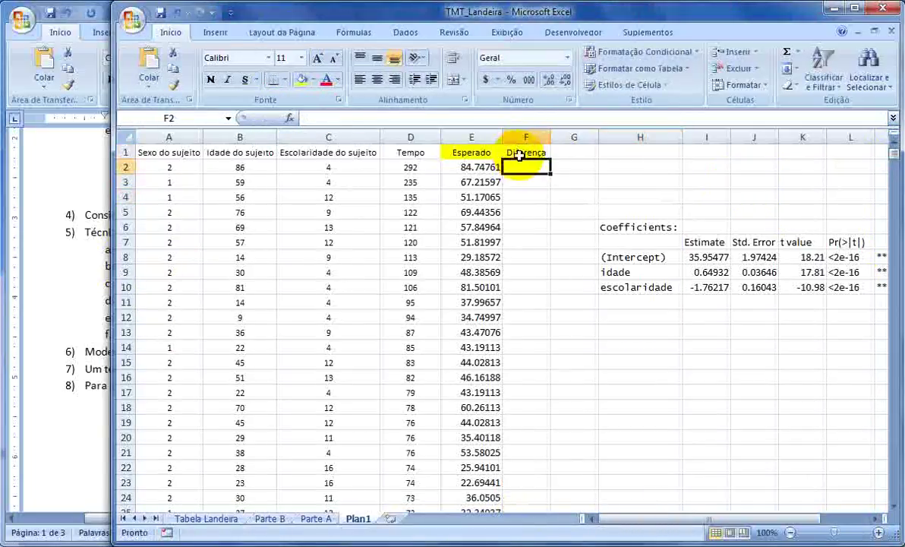
Fill the Diferença header cell F1 with orange.
click(529, 154)
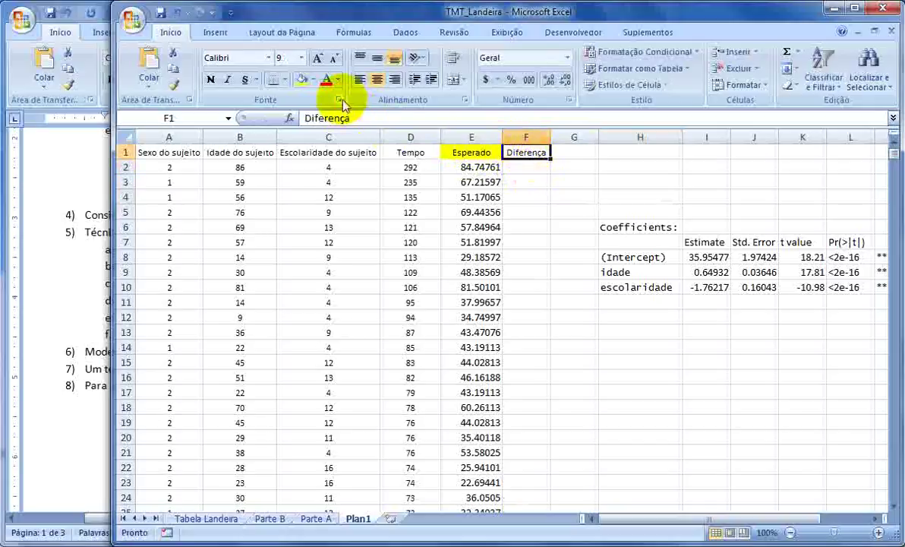
click(314, 85)
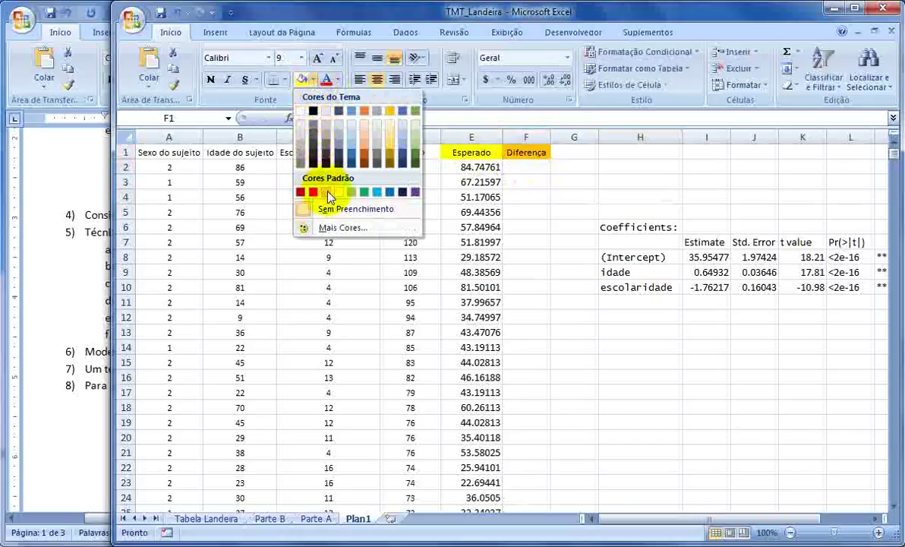
click(305, 180)
Enter =D2-E2 in F2 and fill the formula down the whole Diferença column.
click(518, 168)
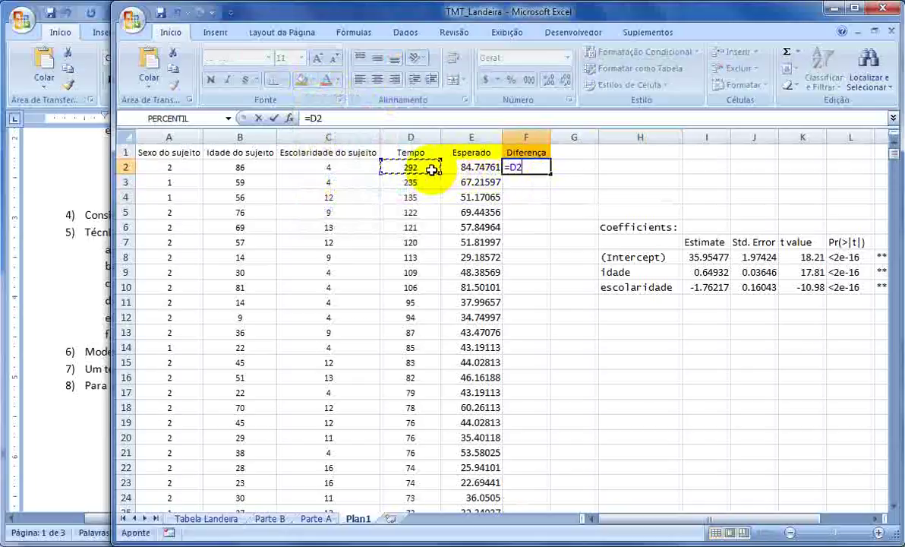
text(-)
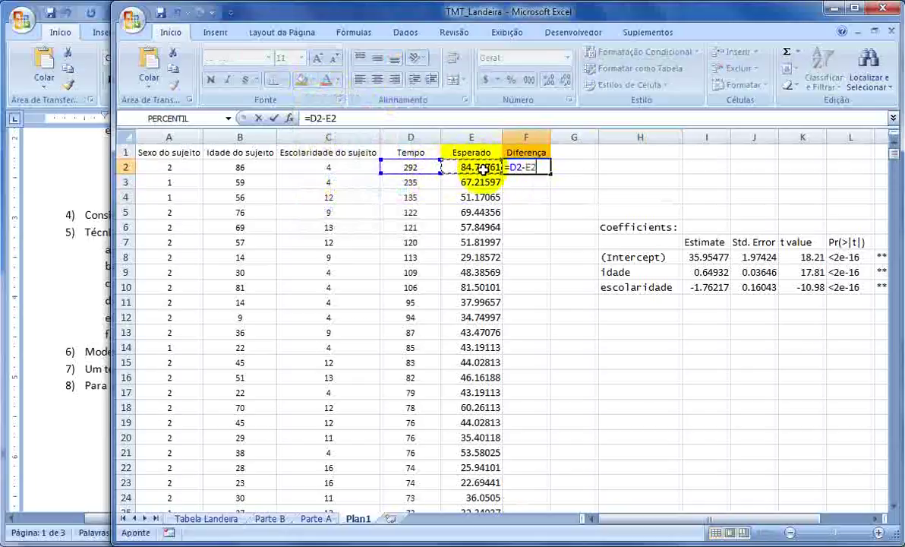
key(Return)
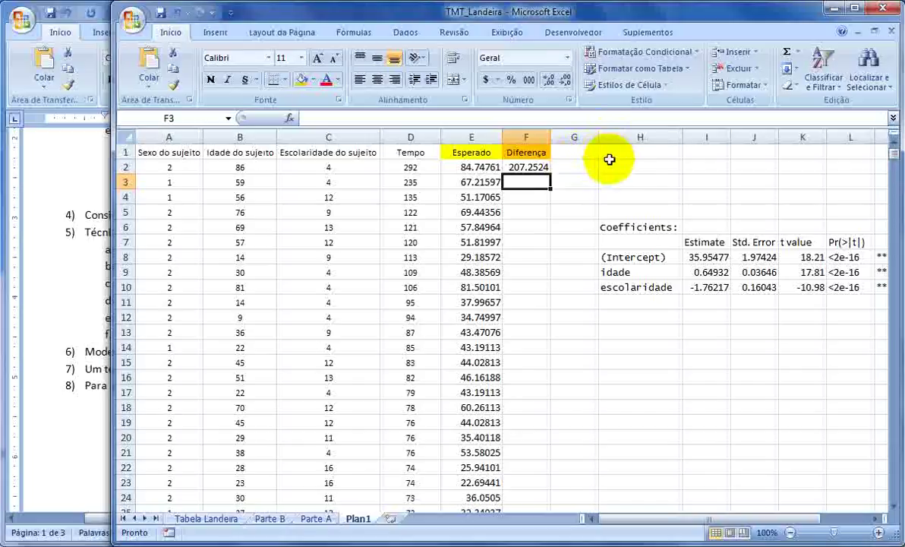
double_click(550, 174)
click(574, 168)
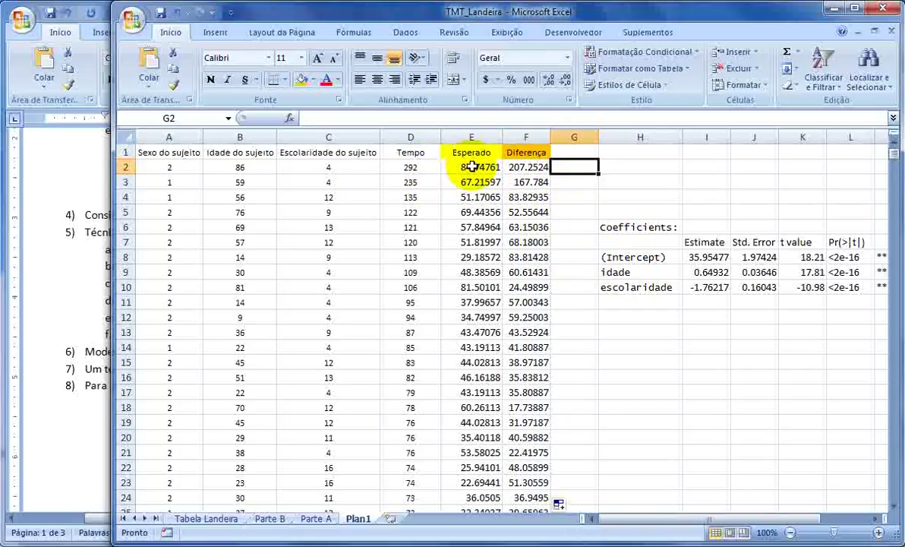
drag(614, 230, 632, 282)
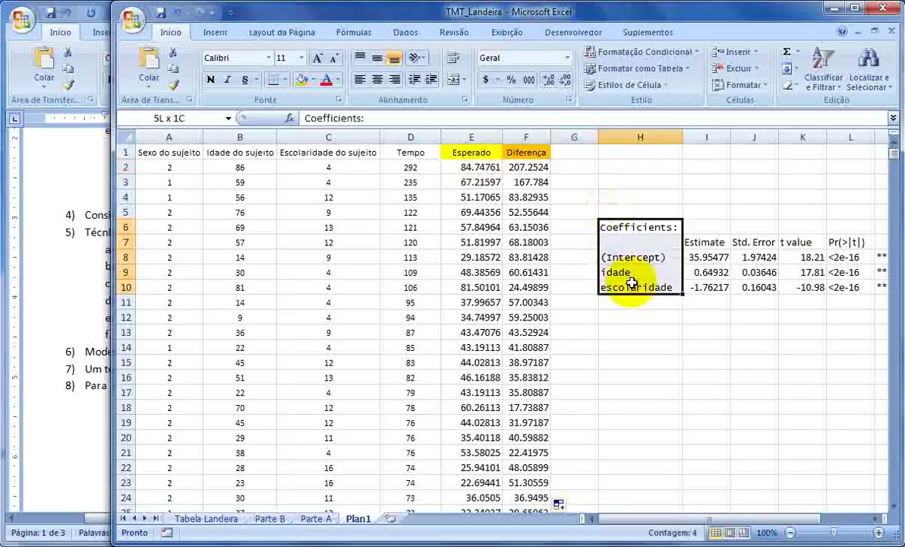
drag(680, 222, 759, 221)
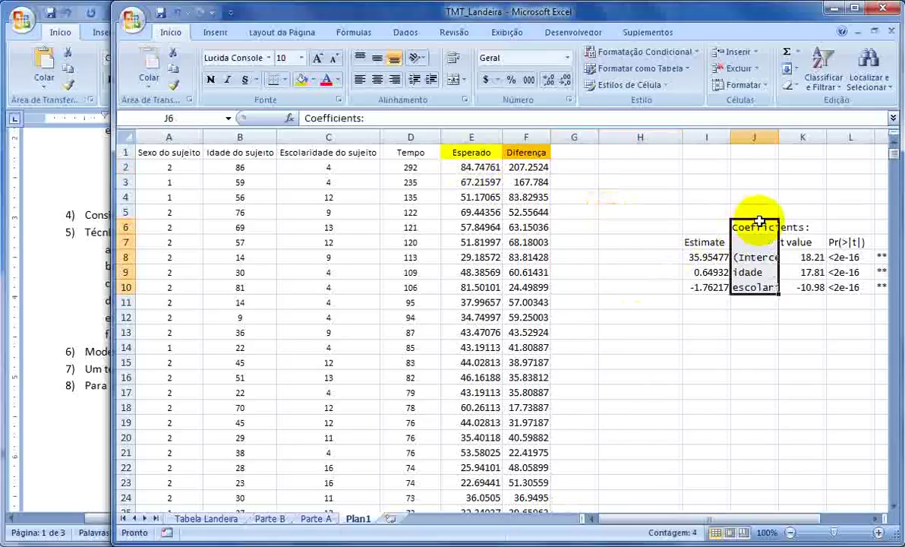
key(ctrl+z)
click(706, 302)
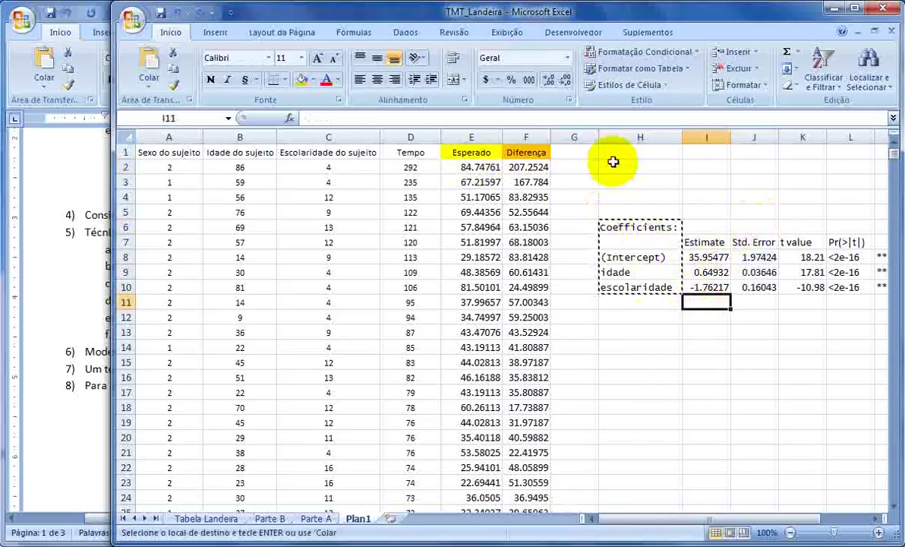
Move the whole coefficients table from H6:M10 so that it starts in cell J3.
drag(624, 225, 747, 287)
key(ctrl+c)
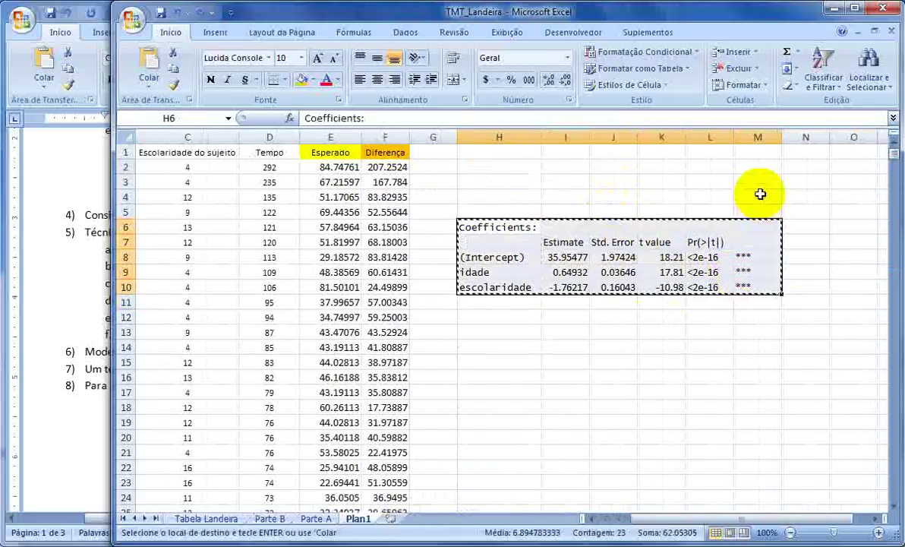
click(627, 180)
key(Return)
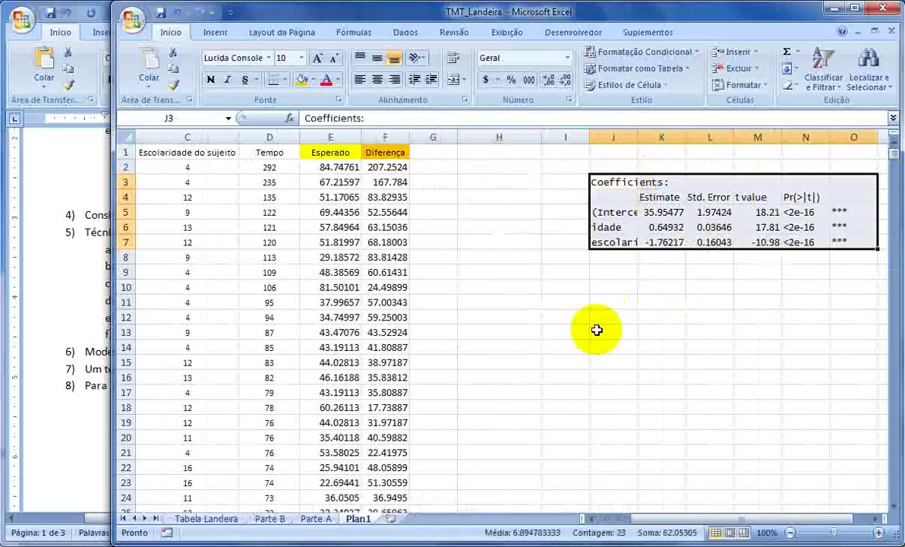
Switch to the Word outline, review sub-item c on standardizing the residuals, and return to the Excel workbook.
click(107, 253)
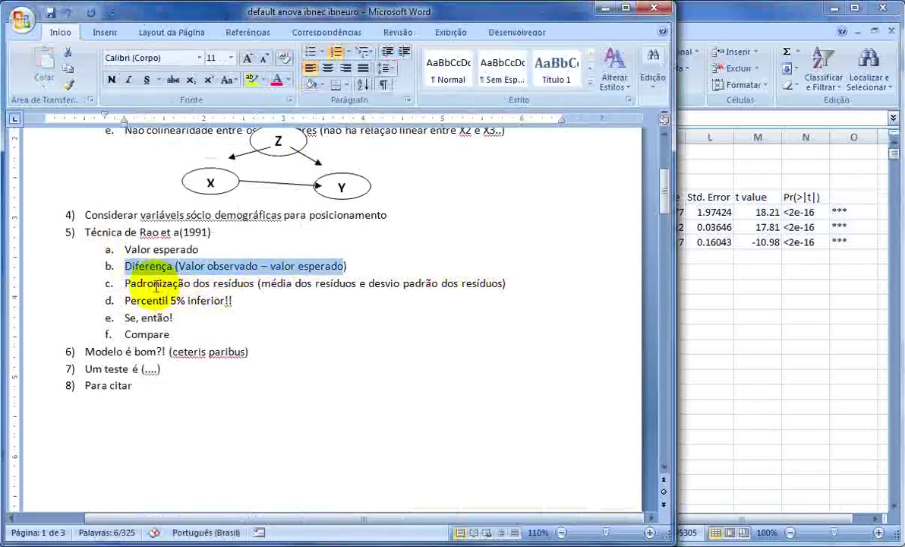
click(703, 28)
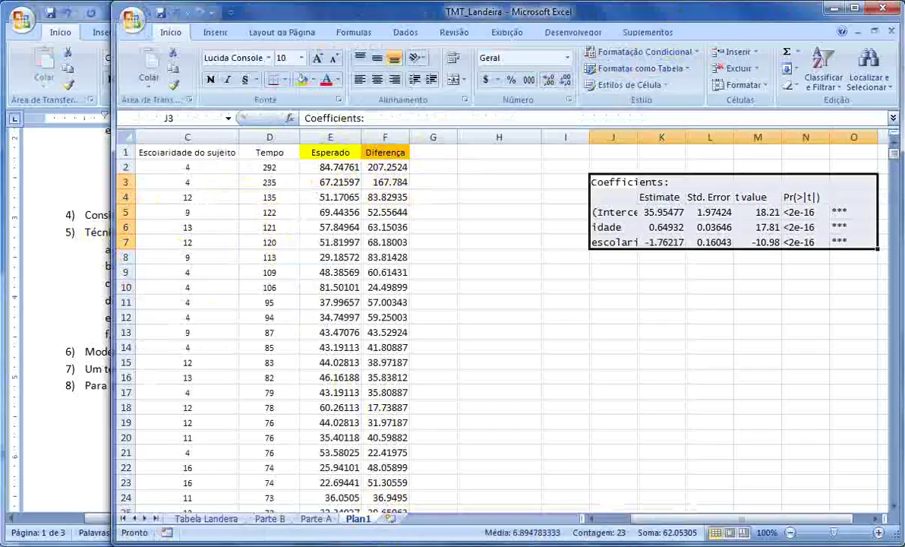
Switch to the Word outline, look over the regression model and its assumptions in item 3, and minimize Word to return to Excel.
key(alt+Tab)
scroll(309, 342, up, 3)
scroll(309, 341, up, 3)
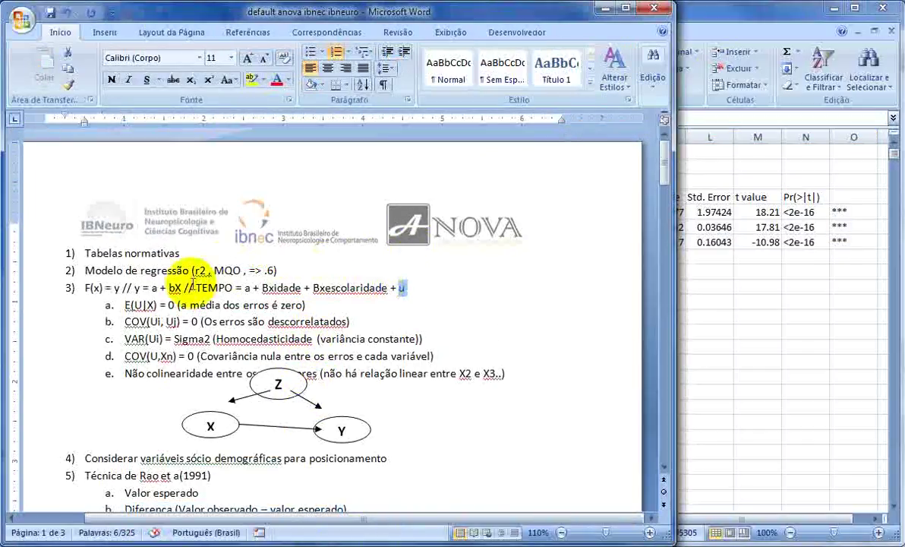
click(603, 9)
Enter the header Padronizar Resíduos in G1 and widen column G to fit the text.
click(424, 153)
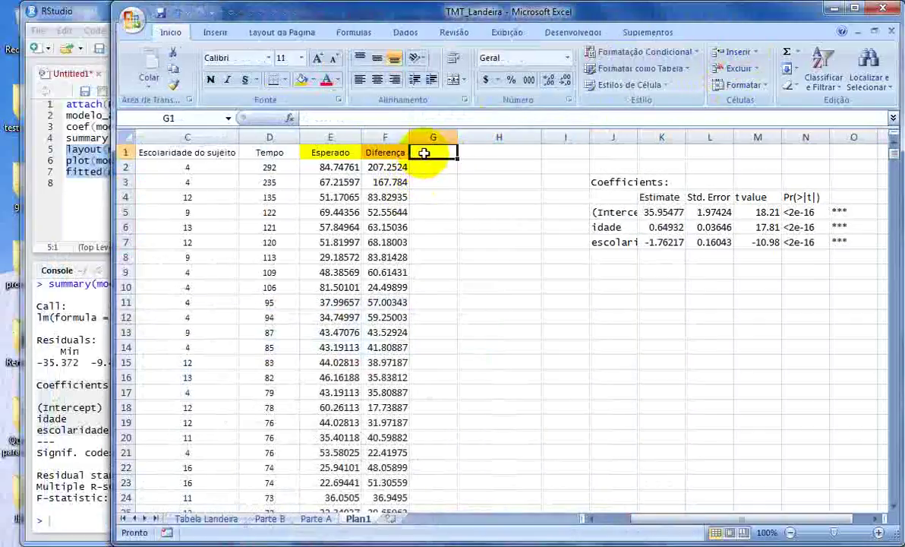
text(Padronizar Resíd)
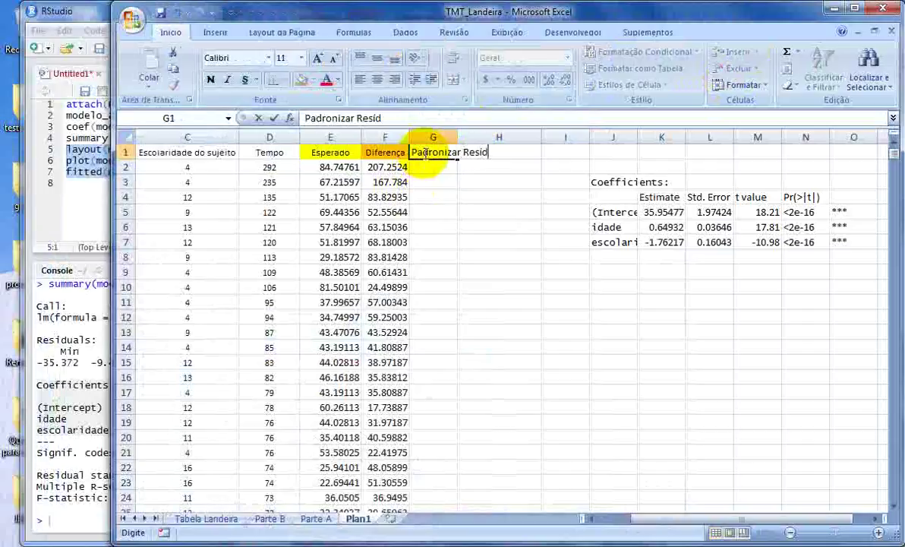
text(uos)
key(Return)
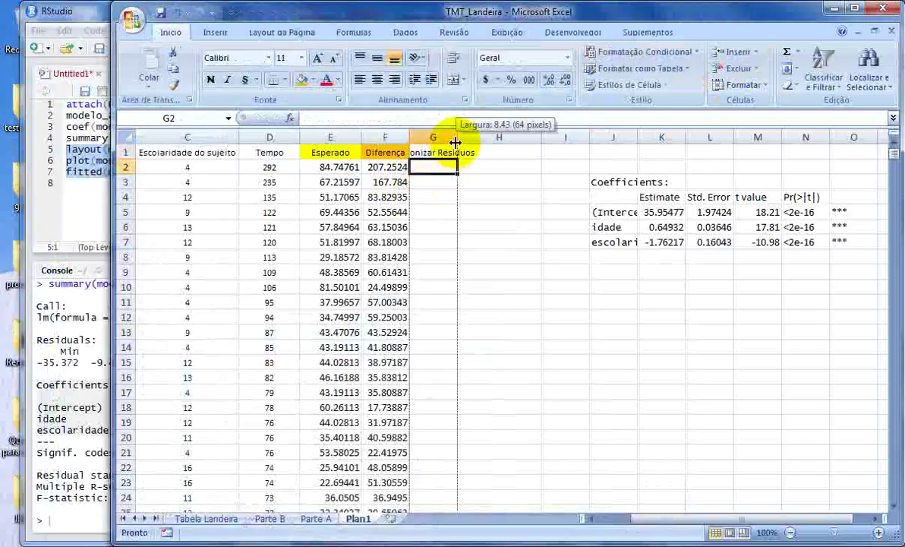
double_click(456, 137)
Fill the Padronizar Resíduos header cell G1 with green.
click(446, 152)
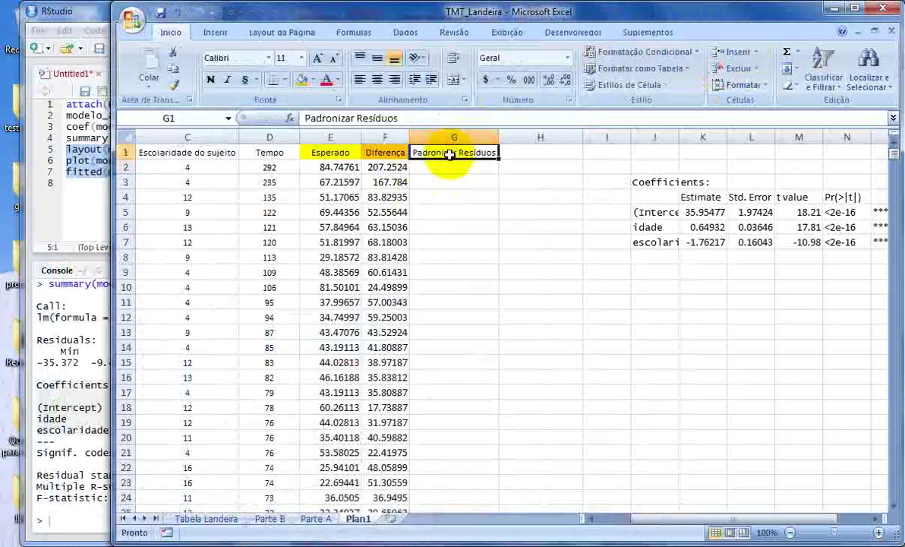
click(313, 80)
click(362, 192)
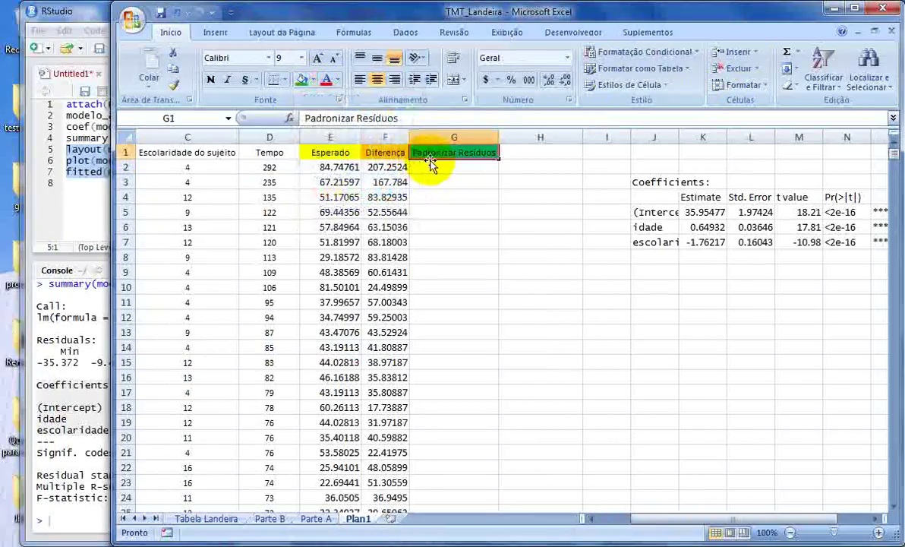
Enter the labels Média in J10 and DP in J11 below the coefficients table.
click(434, 164)
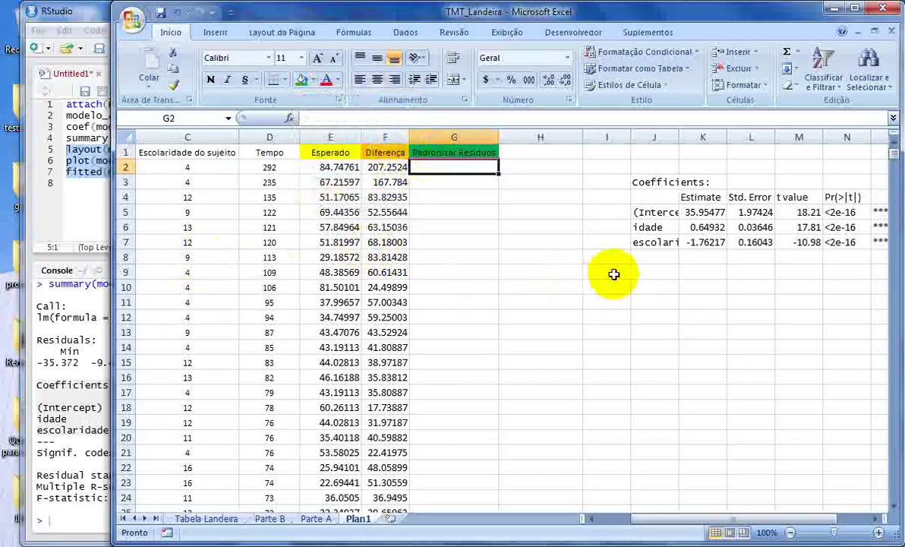
click(639, 285)
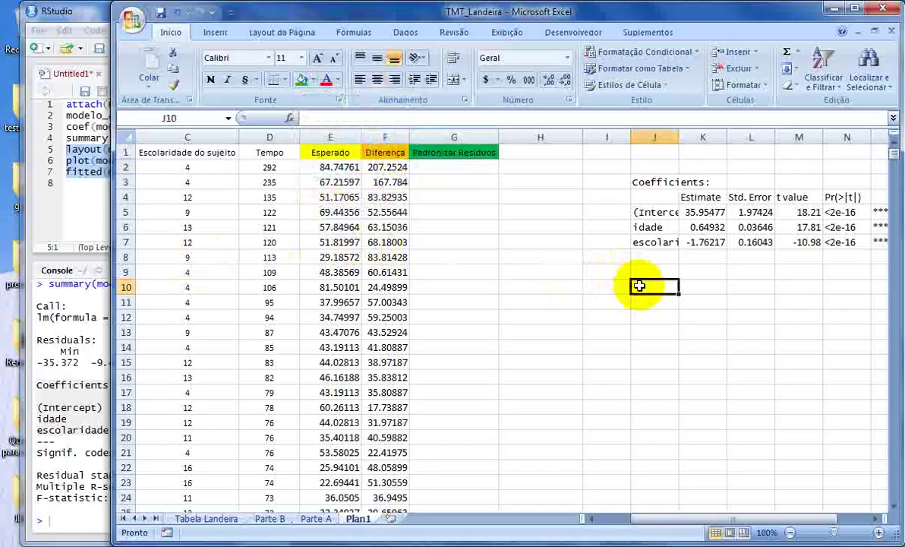
text(M)
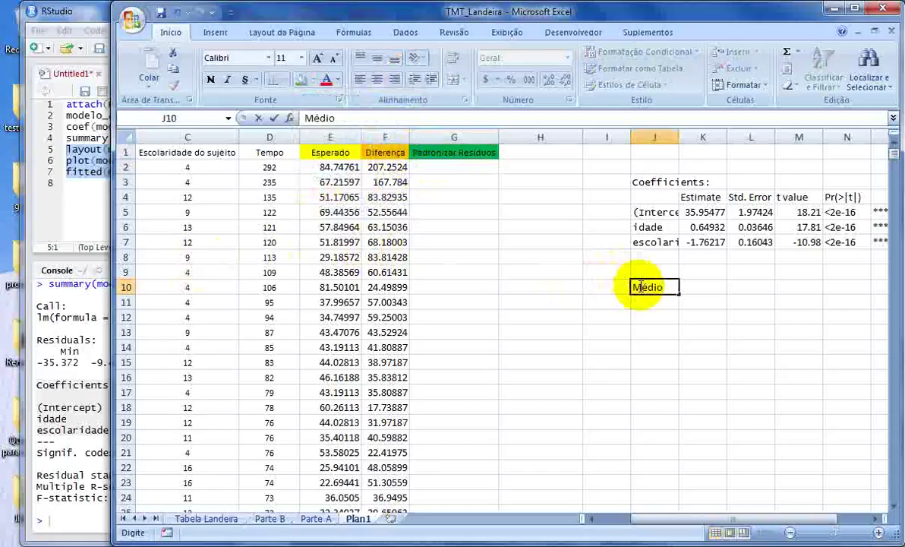
text(édia)
key(Return)
text(DP)
key(Return)
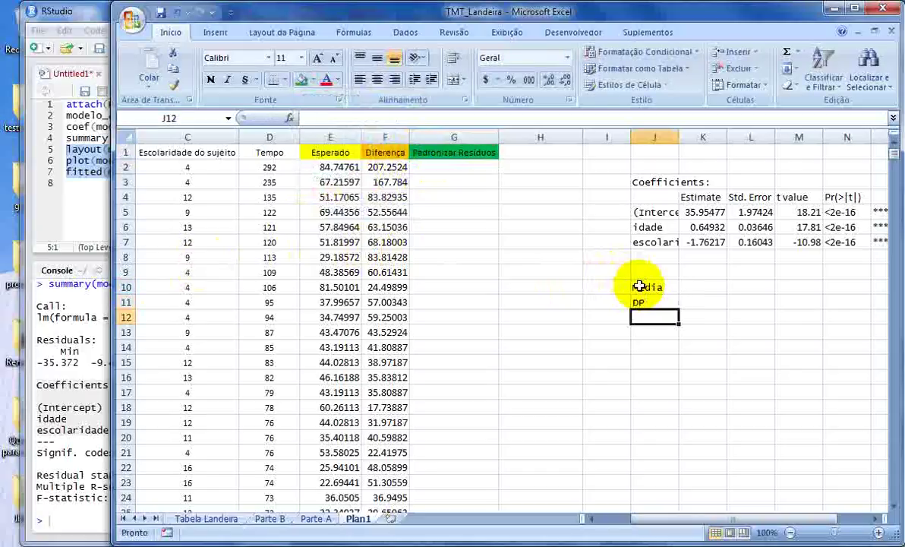
Insert the MÉDIA function in K10, beside the Média label.
click(639, 286)
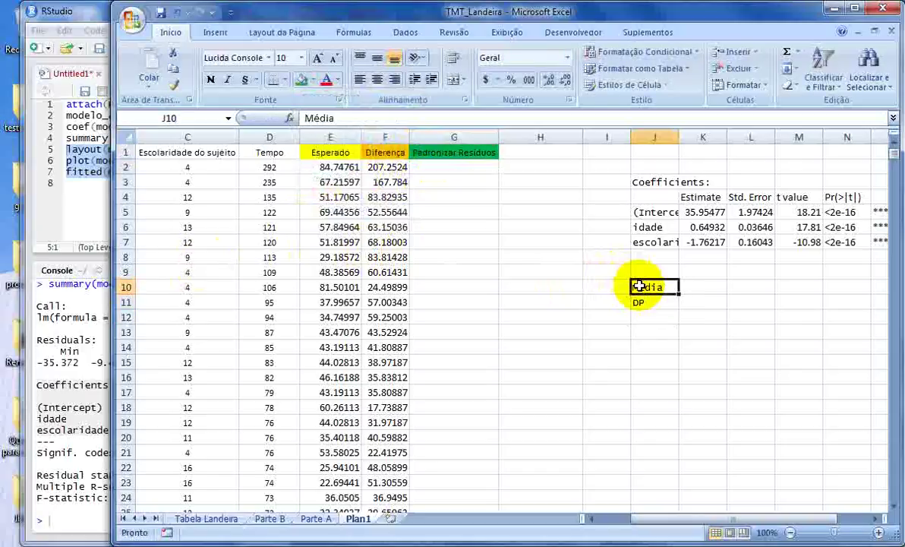
click(693, 287)
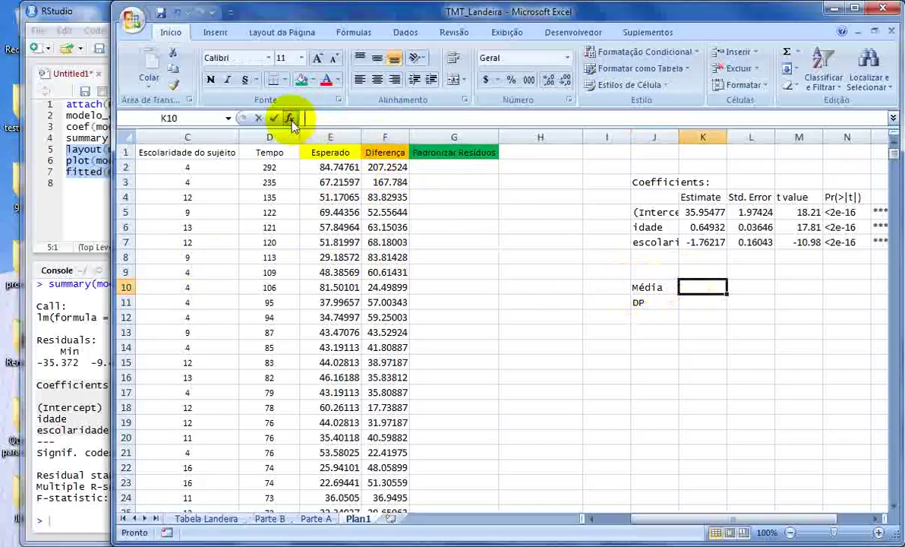
click(291, 119)
click(312, 155)
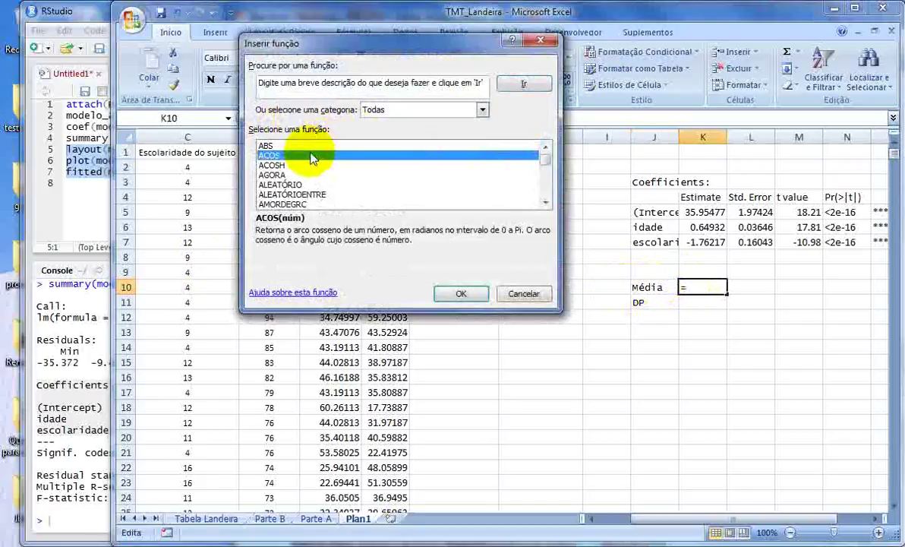
text(med)
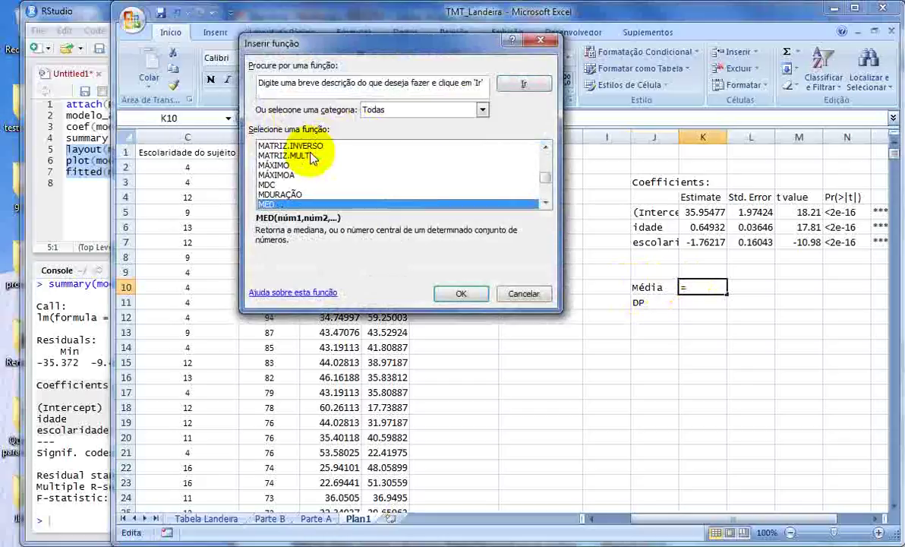
key(Down)
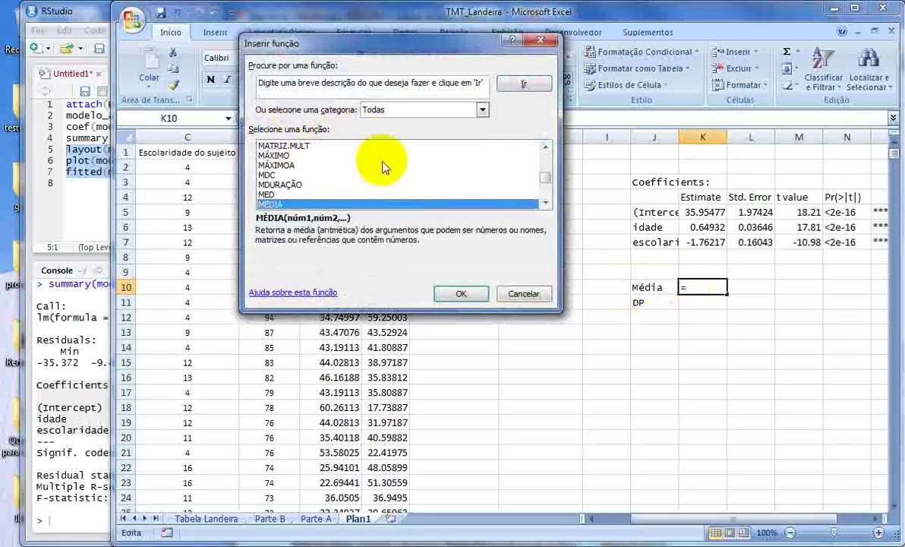
double_click(347, 205)
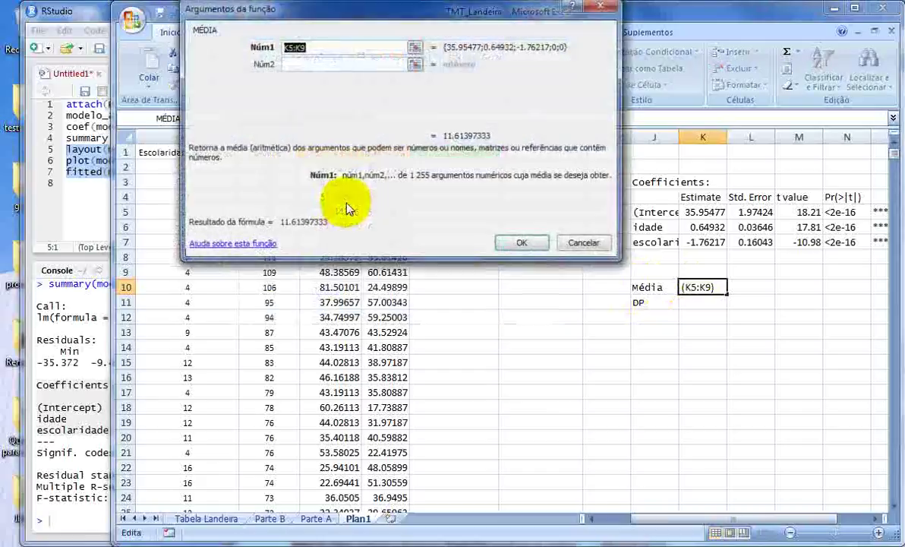
Set the first MÉDIA argument to the whole Diferença range F2:F734 and copy that range reference.
drag(370, 16, 631, 64)
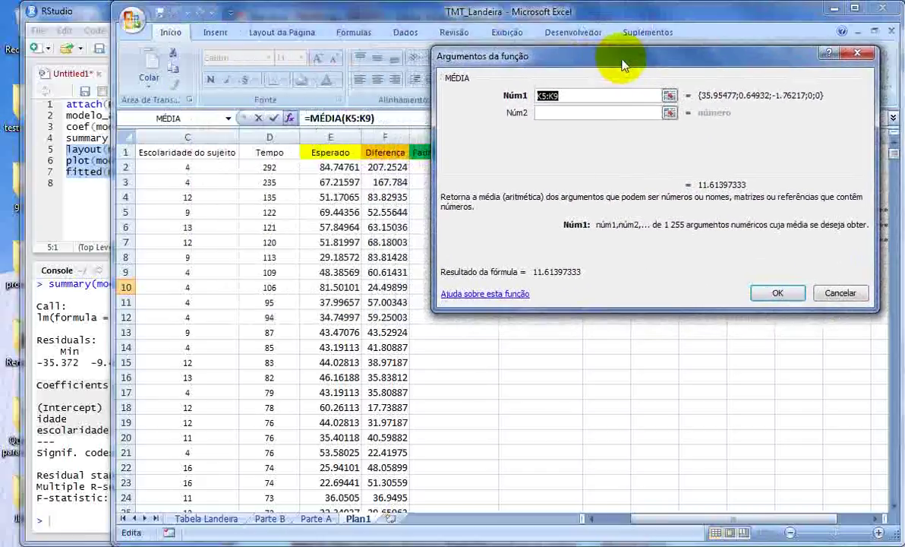
click(378, 167)
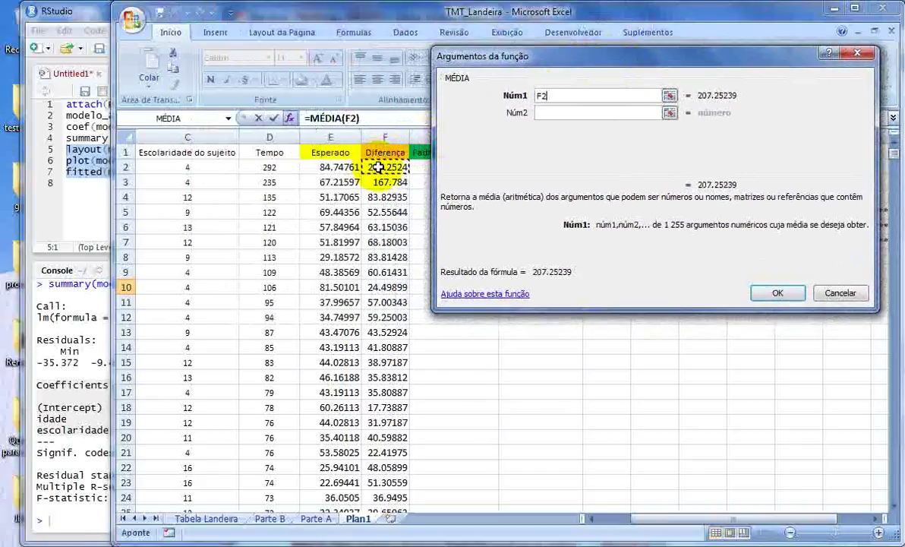
key(ctrl+shift+Down)
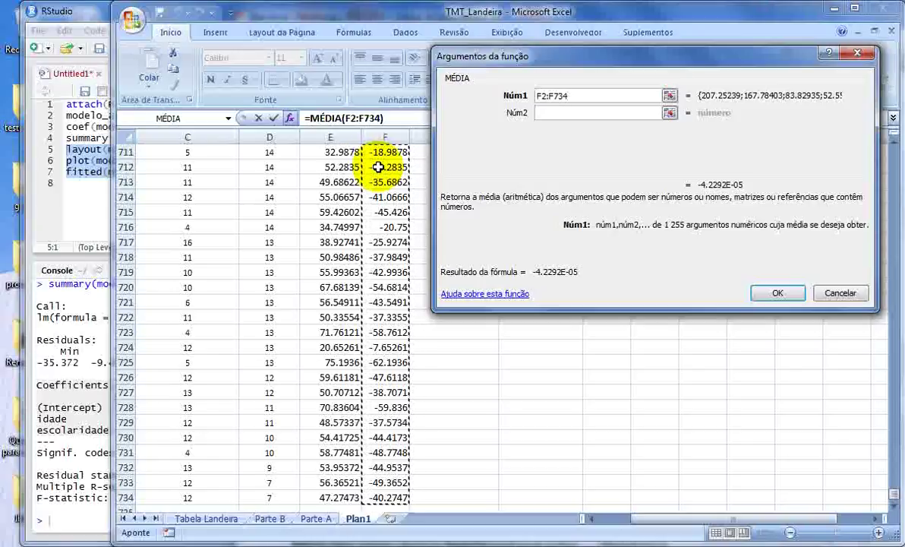
double_click(527, 95)
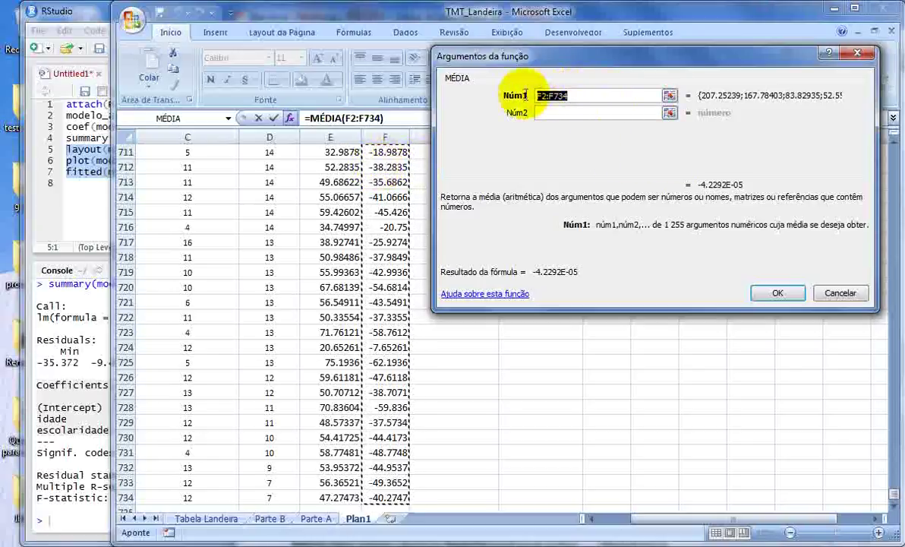
right_click(543, 95)
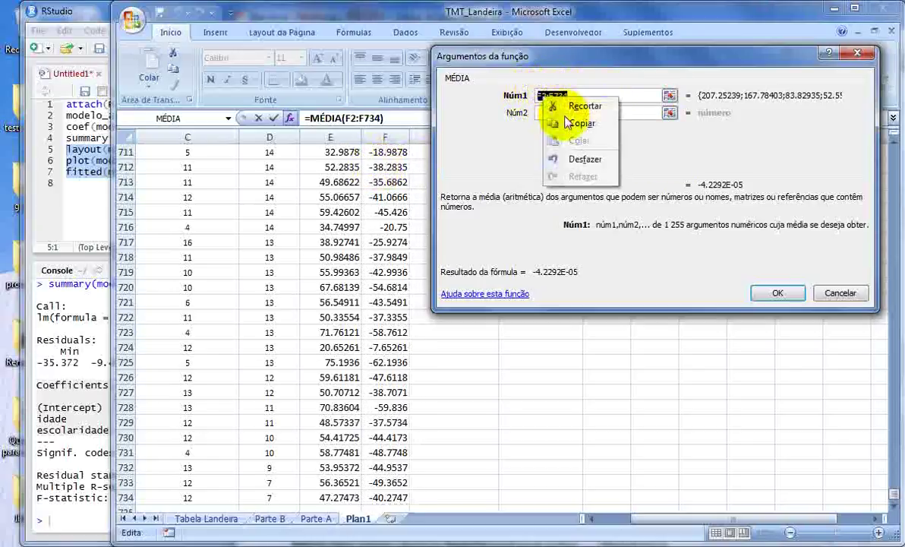
click(582, 123)
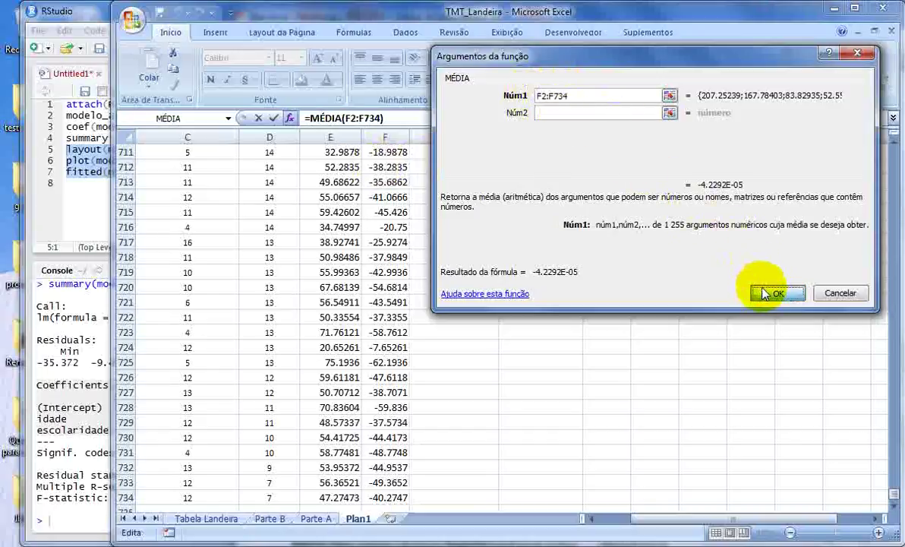
Apply the MÉDIA formula to K10 and format the cell as Contábil with two decimals.
click(774, 293)
scroll(758, 285, up, 2)
scroll(757, 269, down, 1)
scroll(752, 255, up, 2)
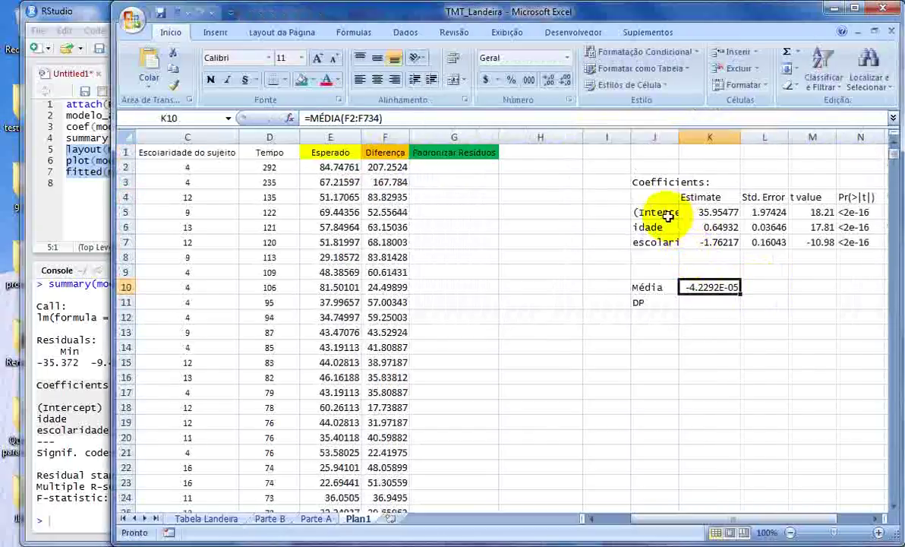
click(528, 82)
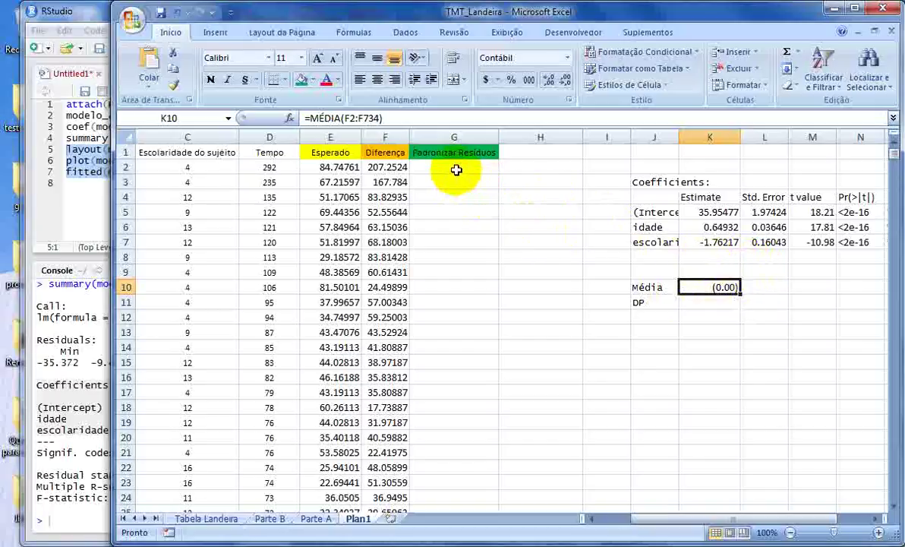
Insert the sample standard deviation function DESVPAD in K11, beside the DP label.
click(711, 301)
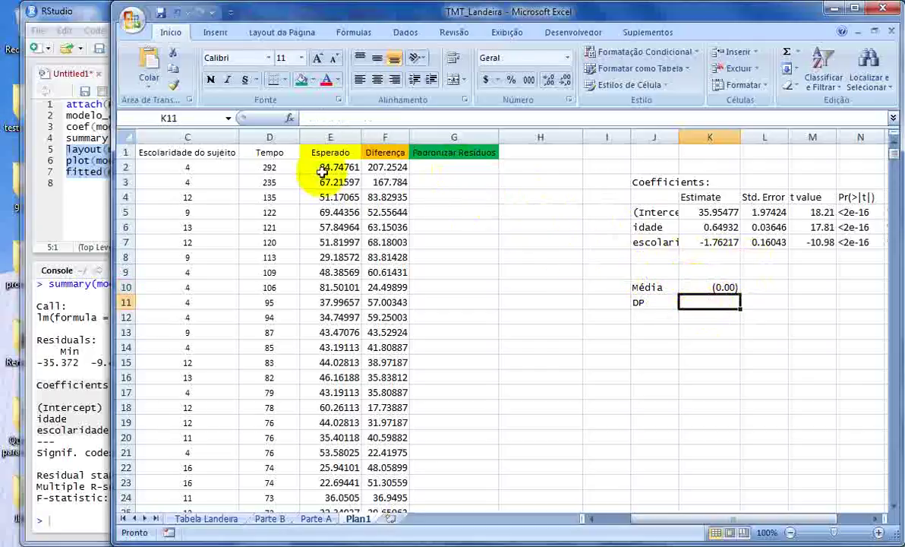
click(292, 119)
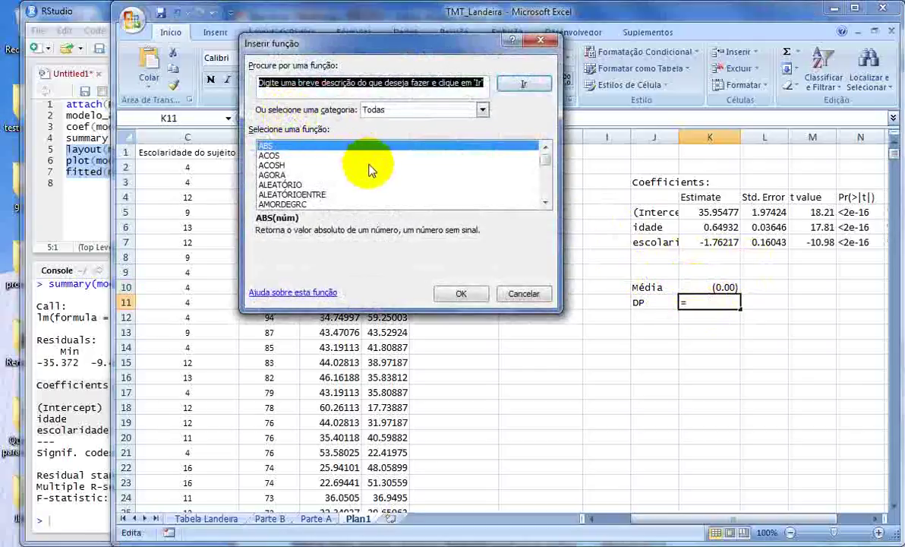
click(341, 167)
text(des)
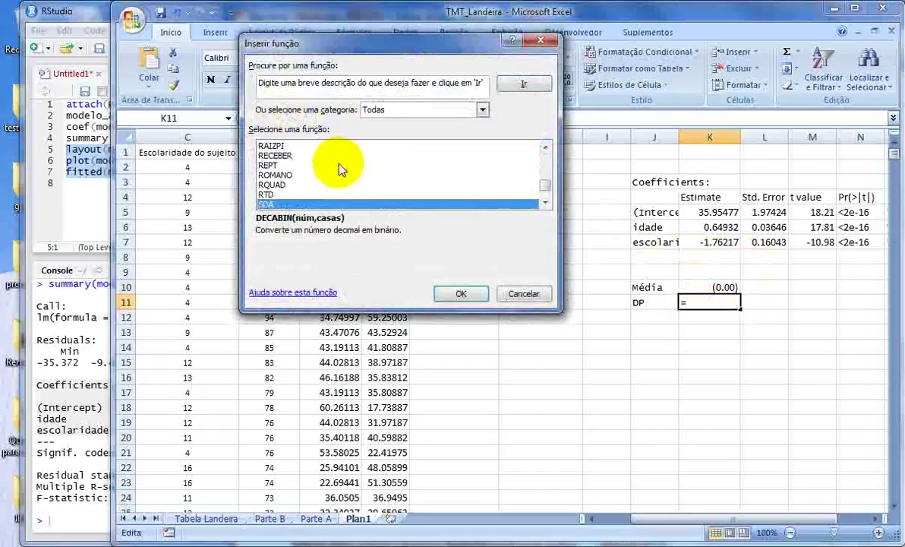
text(de)
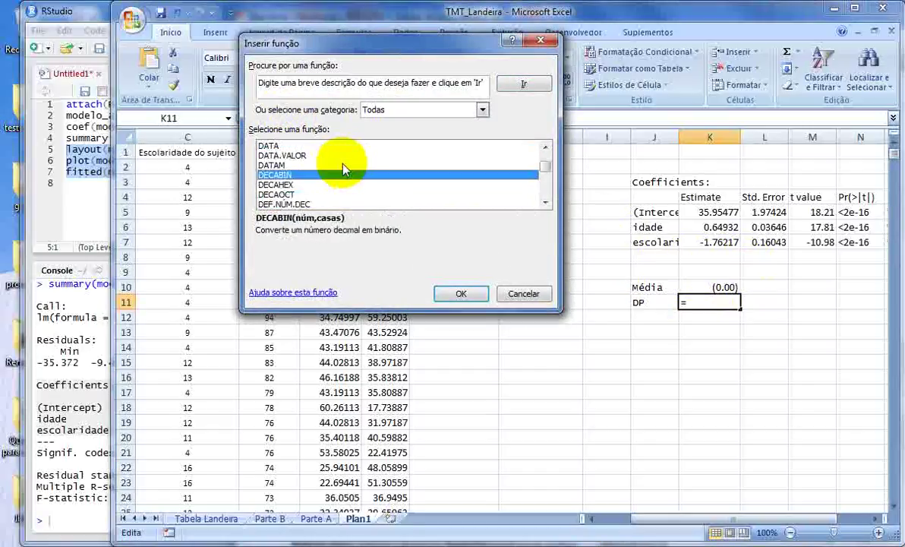
key(Down)
key(Down)
key(Down)
key(Down)
key(Down)
key(Down)
key(Down)
key(Down)
key(Down)
key(Down)
key(Down)
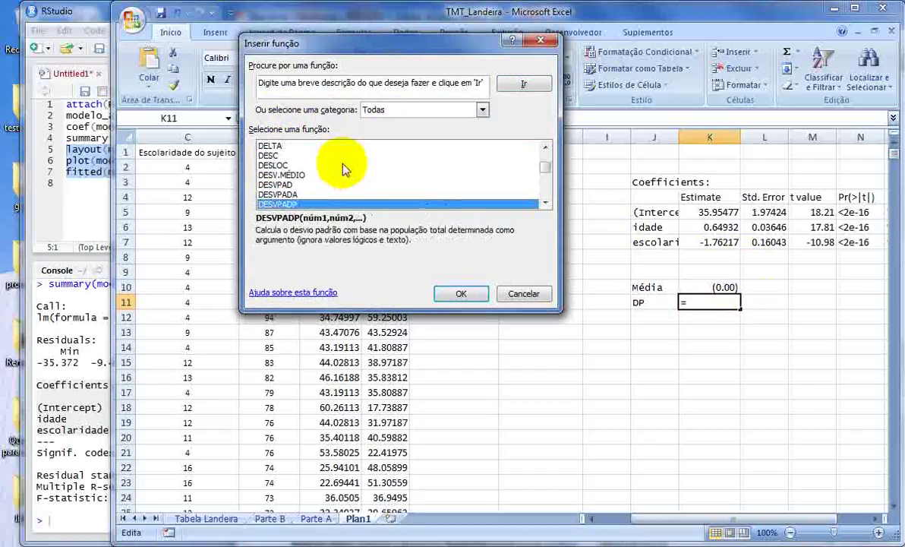
key(Up)
key(Up)
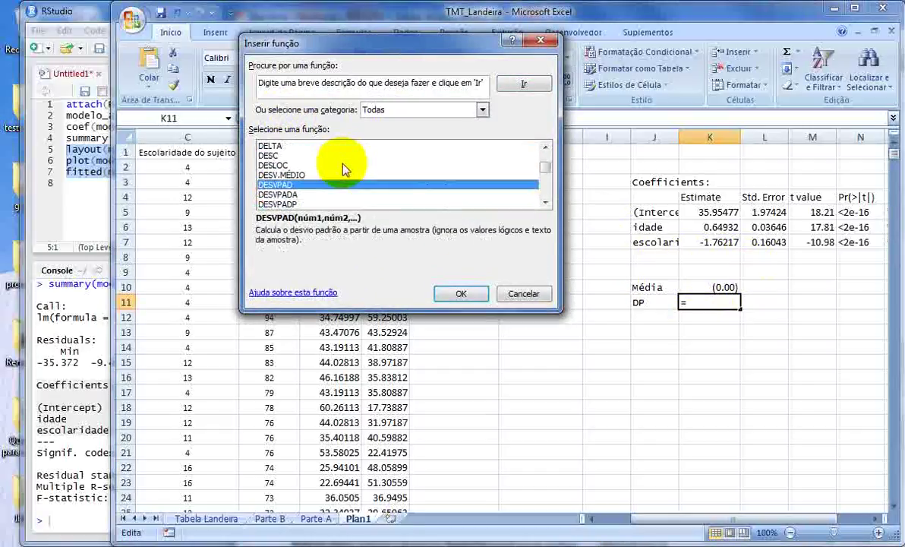
click(463, 294)
Set the first DESVPAD argument to F2:F734 and apply the formula to K11.
text(F2:F734)
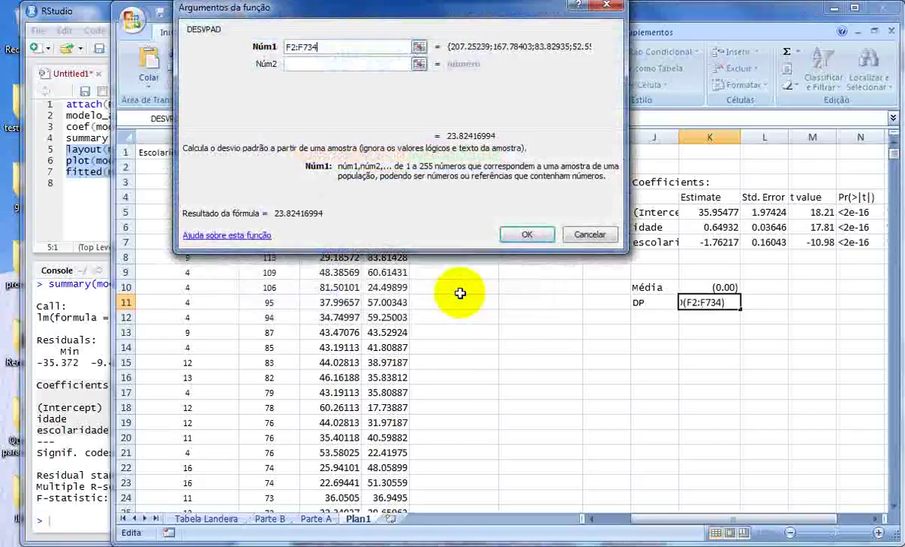
drag(387, 13, 568, 134)
click(608, 164)
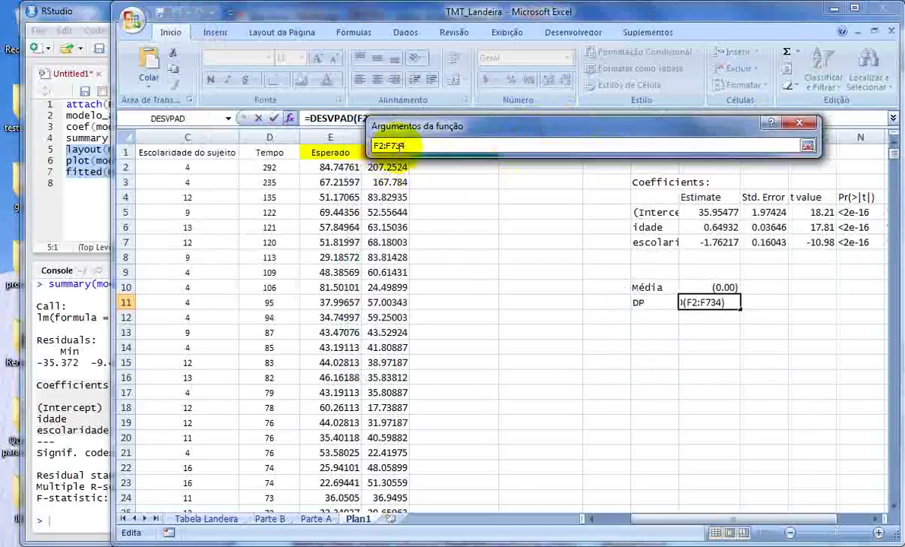
drag(716, 135, 799, 150)
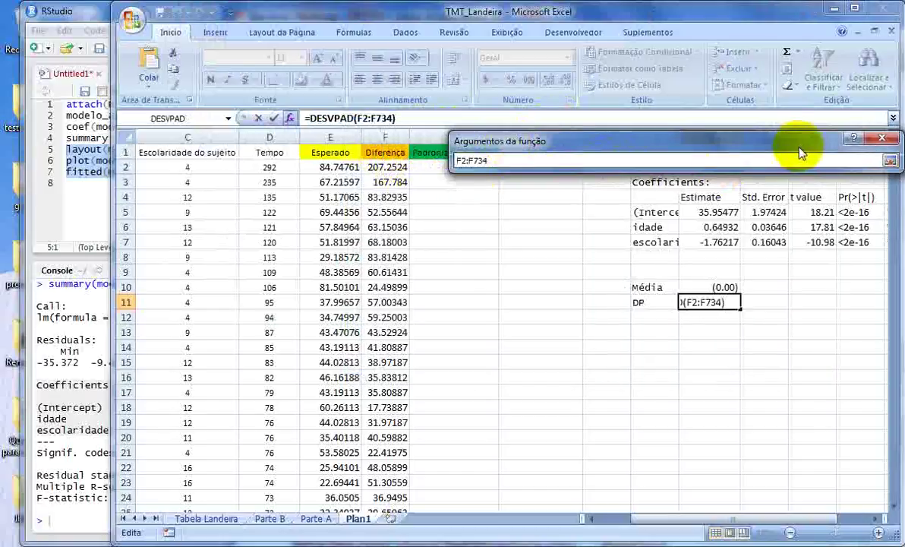
click(890, 163)
click(782, 368)
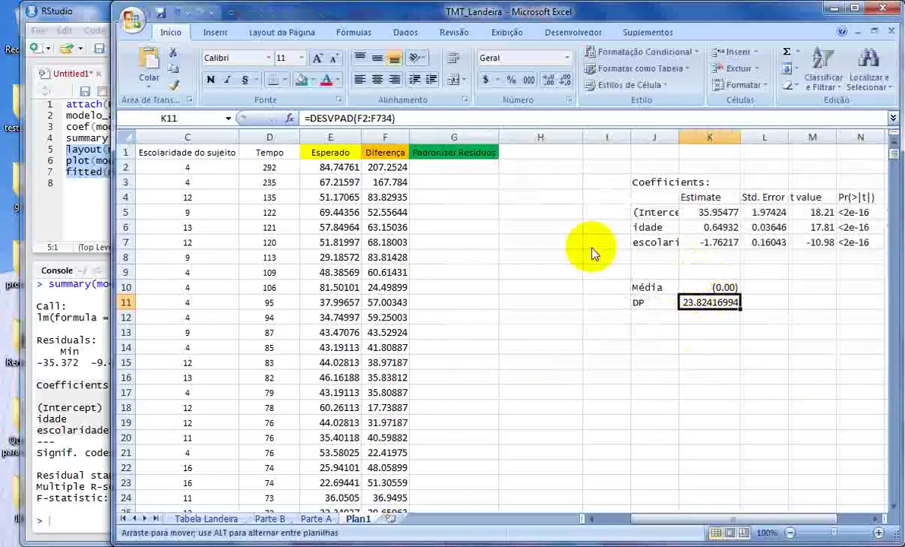
Check the ranges used by the formulas in the Média cell K10 and the DP cell K11.
click(380, 119)
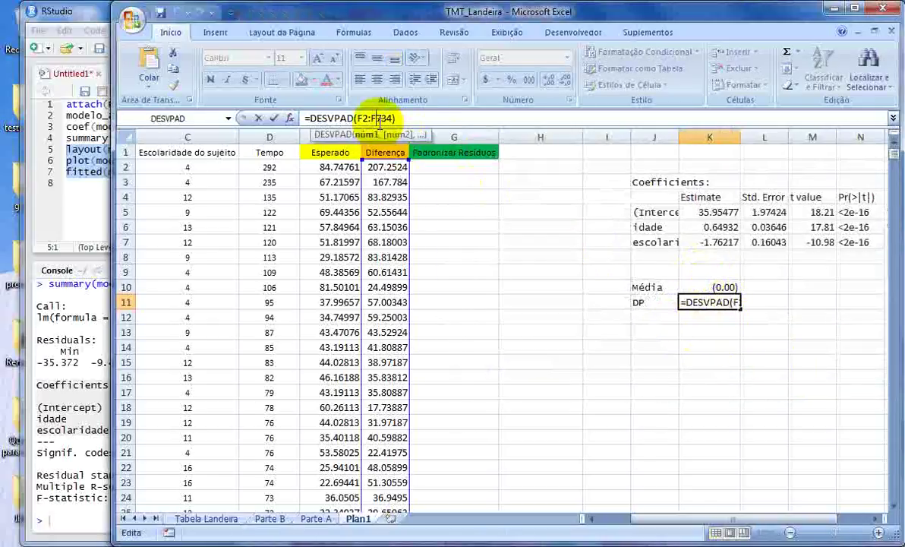
click(707, 301)
click(717, 289)
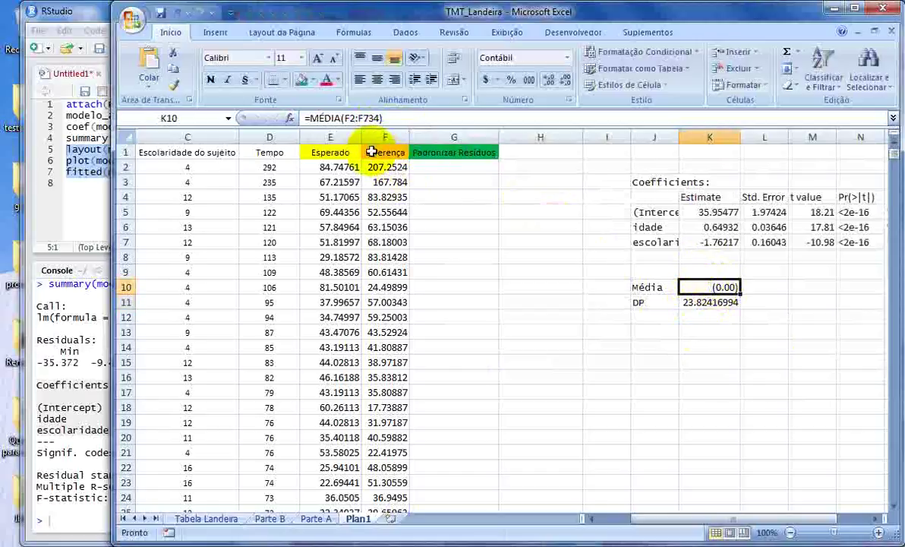
click(364, 120)
key(Escape)
click(710, 301)
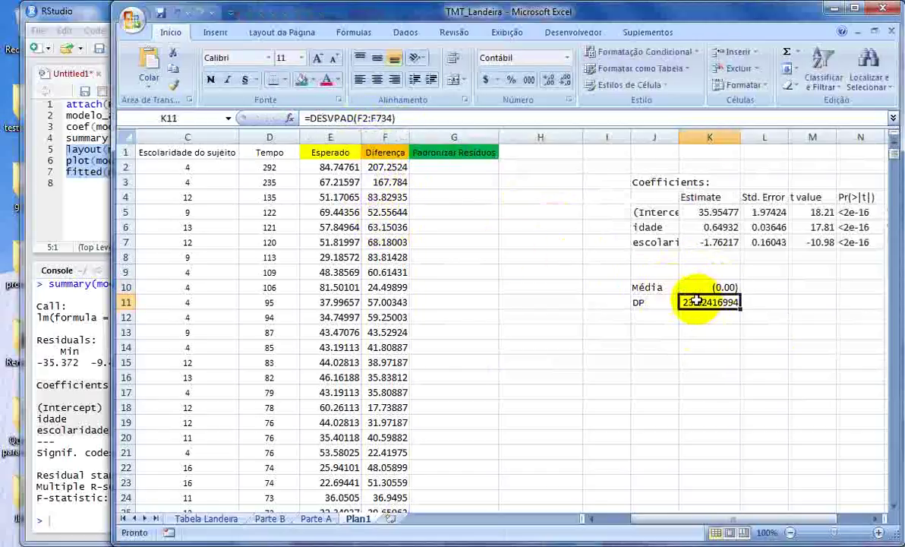
click(364, 119)
key(Escape)
click(709, 302)
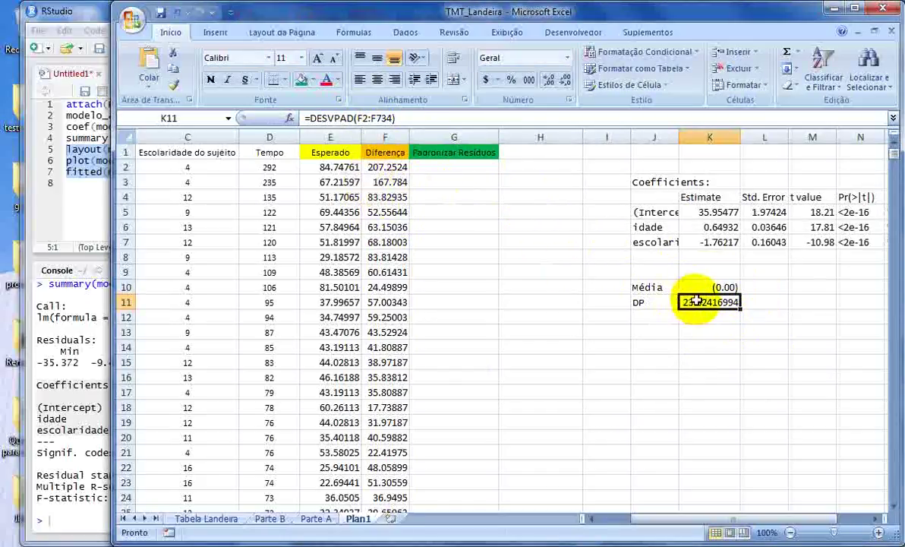
Fill the Média and DP block J10:K11 with a light gold colour.
drag(657, 287, 726, 302)
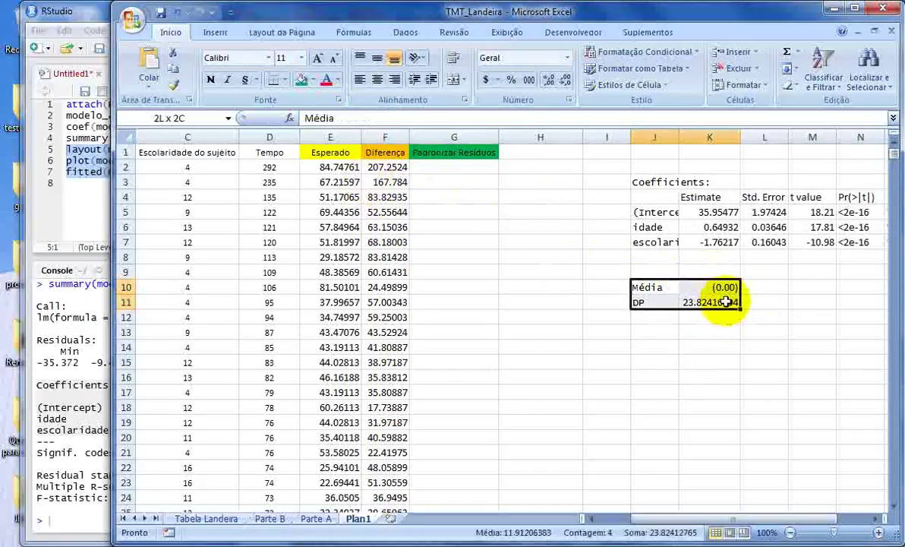
click(312, 80)
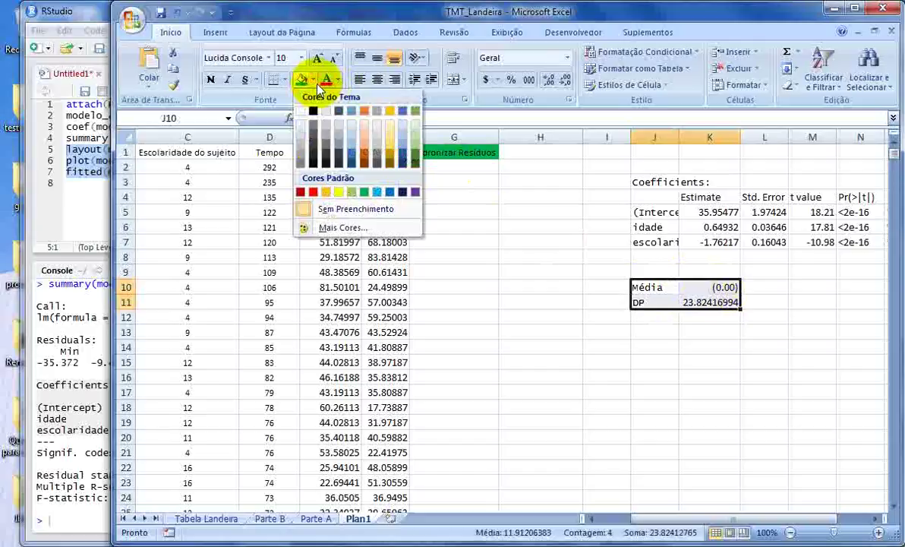
click(388, 137)
Insert the PADRONIZAR function in G2, the first cell under the Padronizar Resíduos header.
click(467, 169)
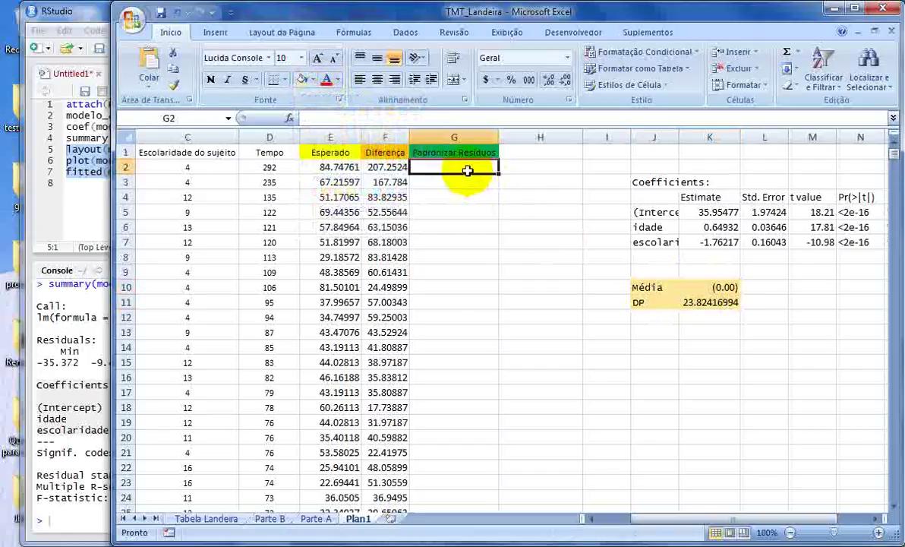
click(289, 118)
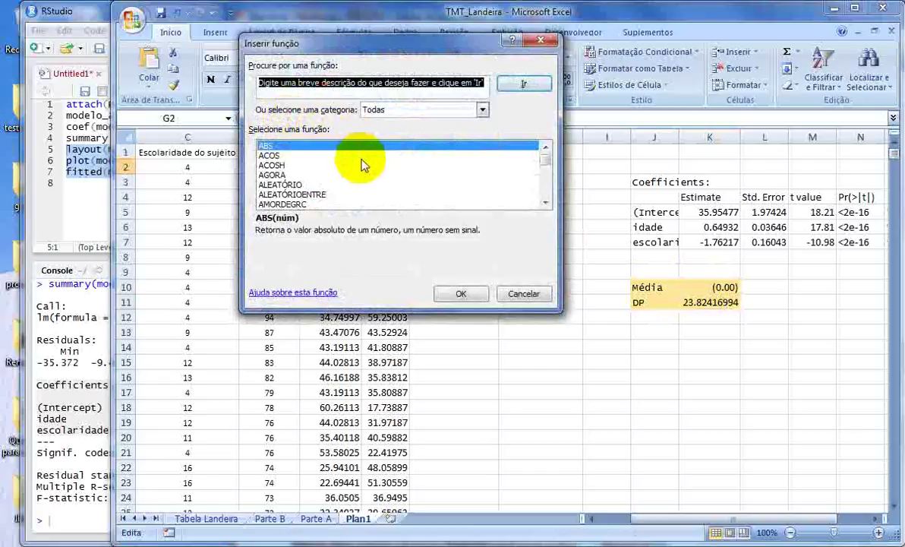
text(p)
click(360, 164)
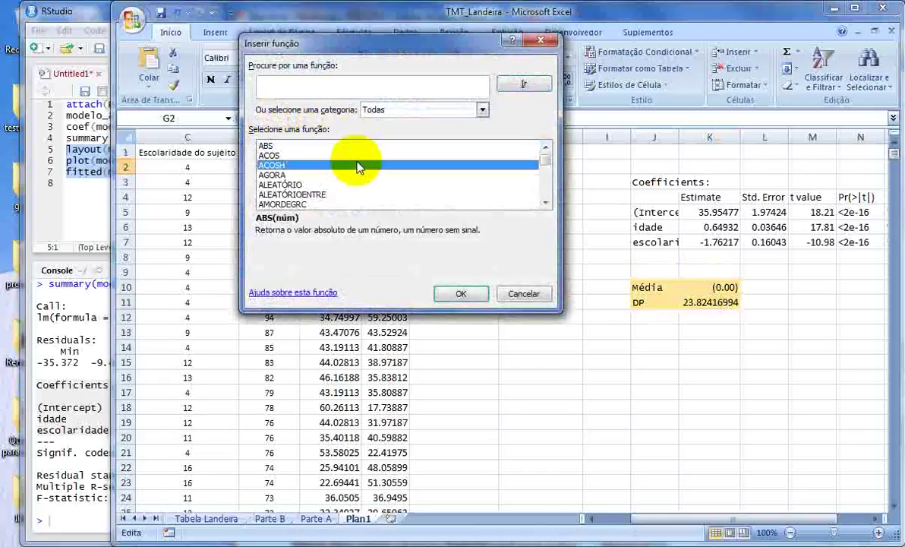
key(p)
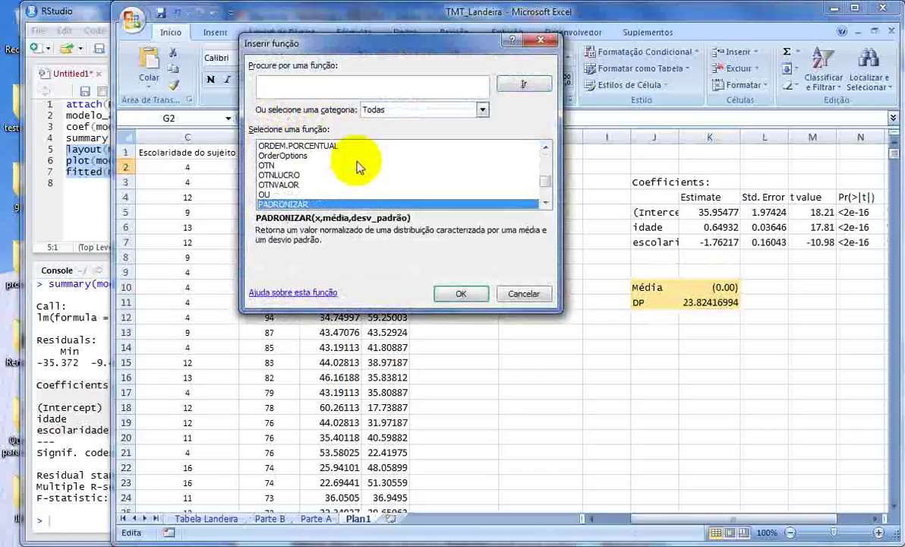
click(461, 293)
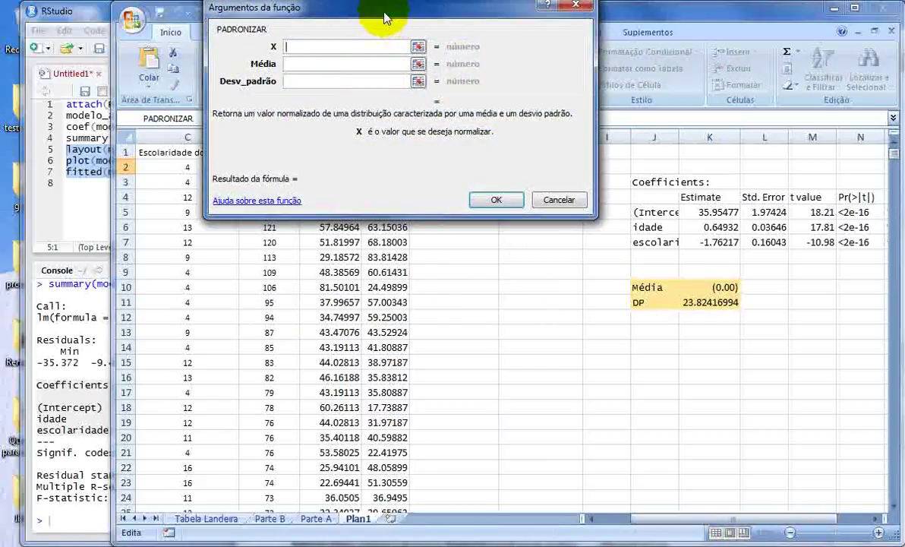
Set PADRONIZAR's X argument to F2 and its Média argument to 0.
drag(389, 15, 673, 127)
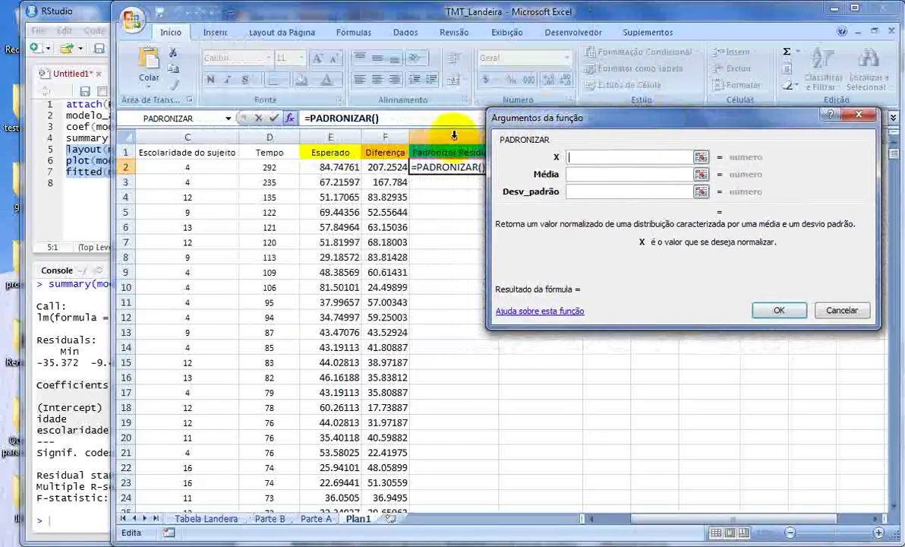
click(385, 167)
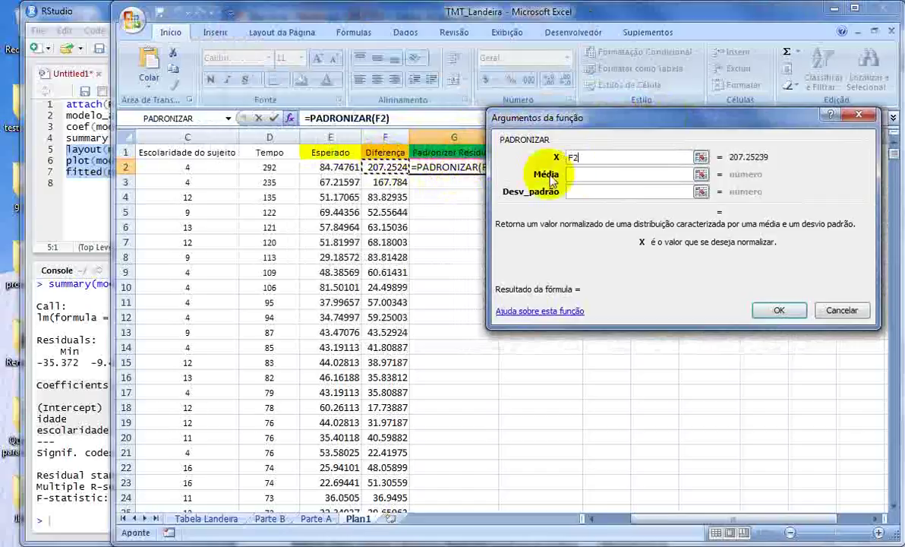
drag(616, 117, 367, 131)
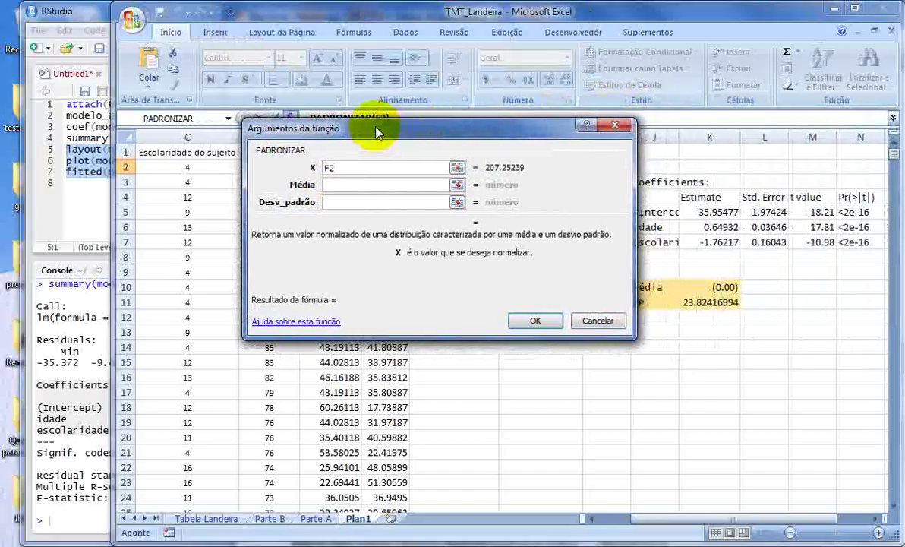
click(376, 184)
text(0)
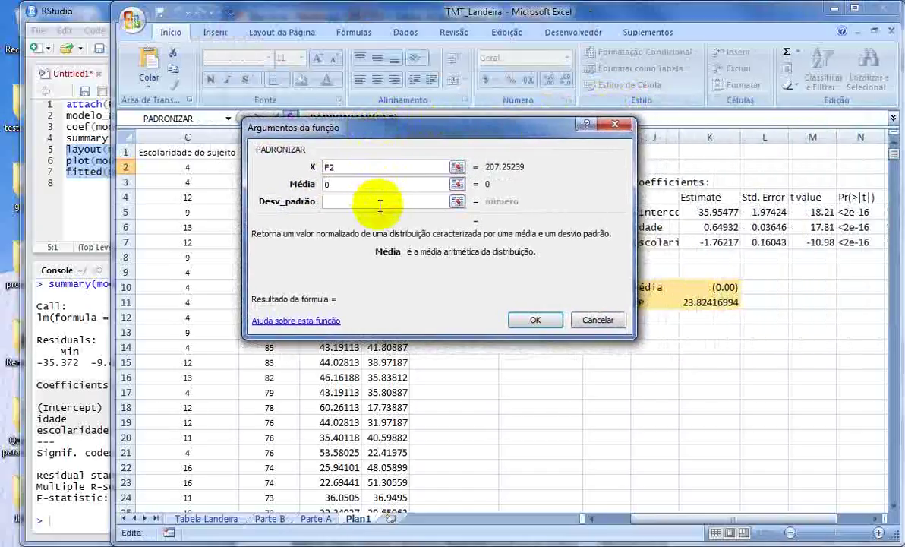
Set Desv_padrão to 23.82416994, apply the formula, and fill it down the whole Padronizar Resíduos column.
click(374, 201)
drag(406, 129, 349, 129)
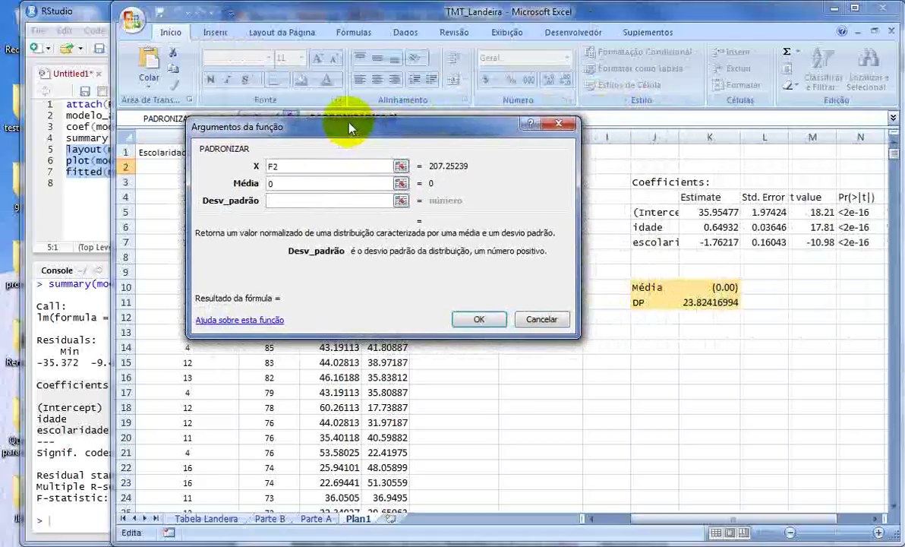
text(23.)
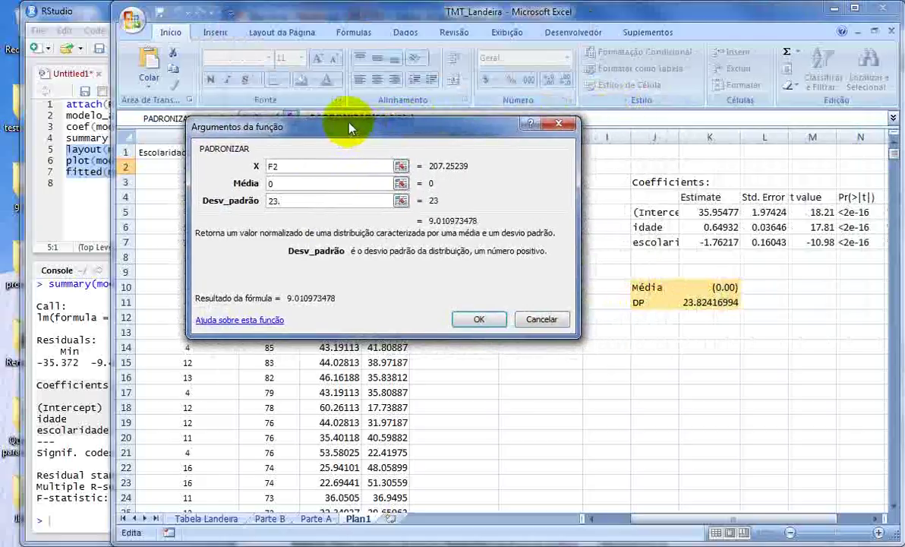
text(82416994)
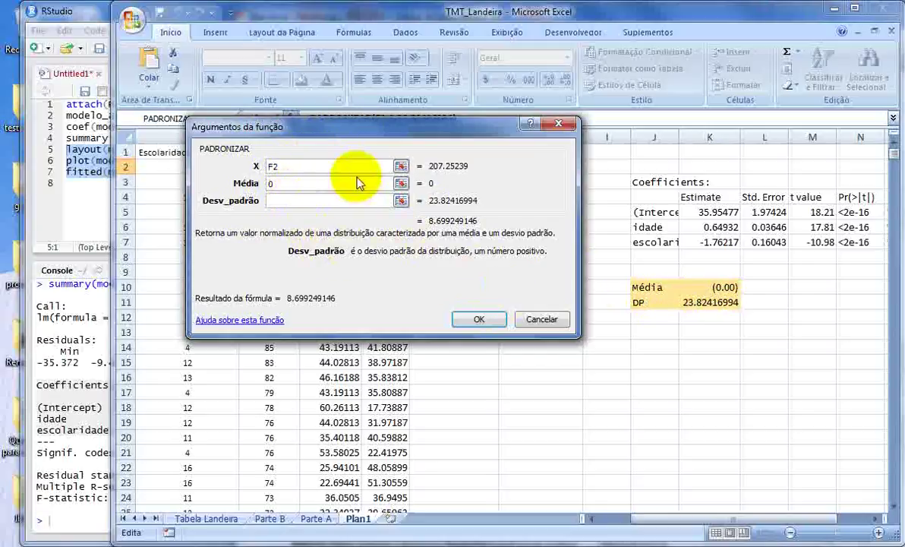
click(479, 319)
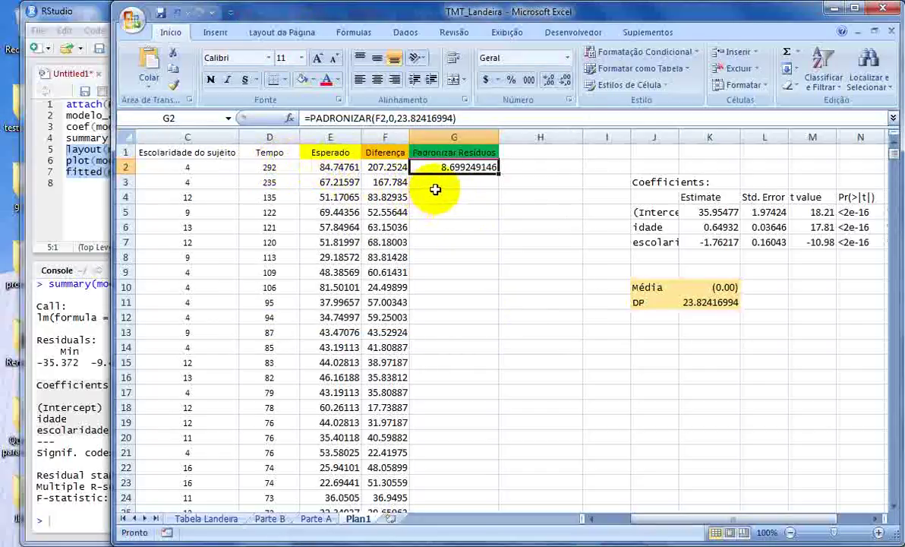
double_click(497, 174)
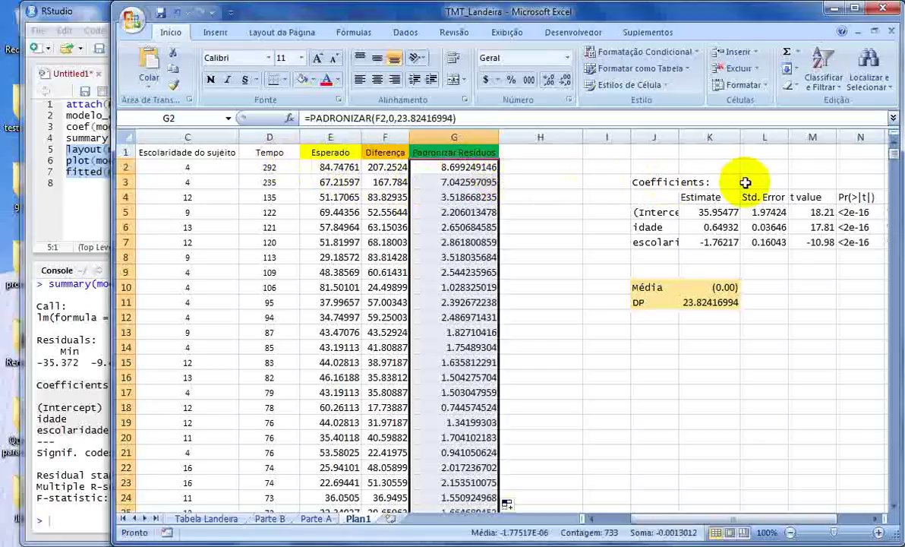
drag(892, 155, 896, 114)
Switch to the Word outline and review the steps of the 1991 technique, highlighting the residual standardization item.
click(354, 543)
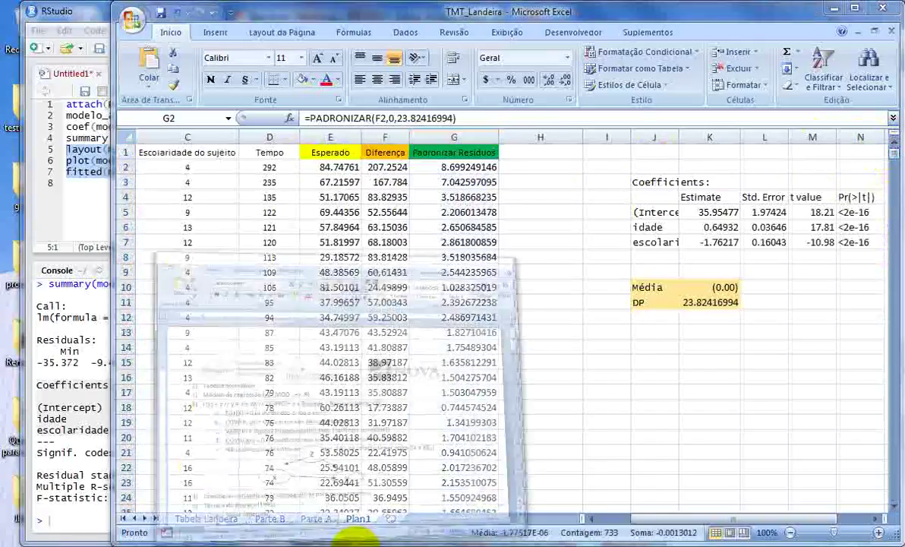
scroll(220, 437, down, 3)
scroll(216, 444, down, 15)
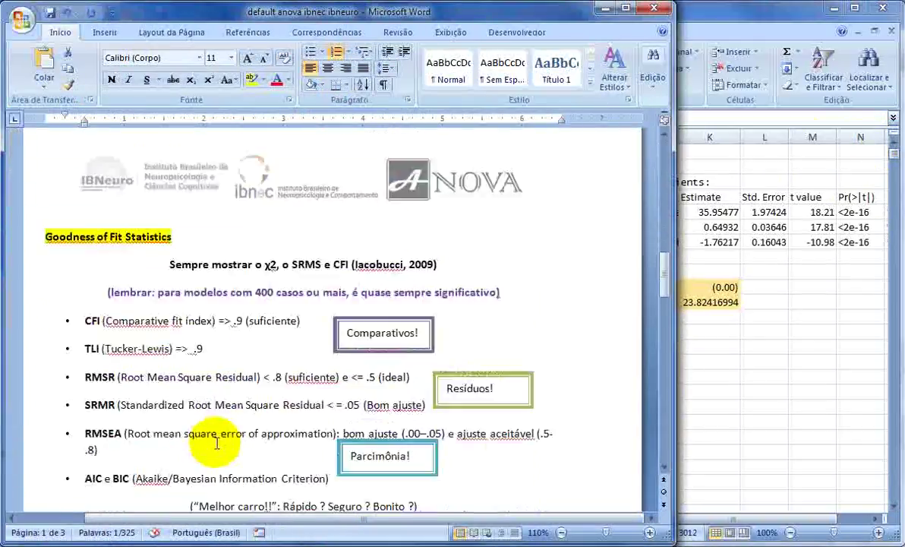
scroll(216, 444, up, 4)
scroll(217, 443, up, 15)
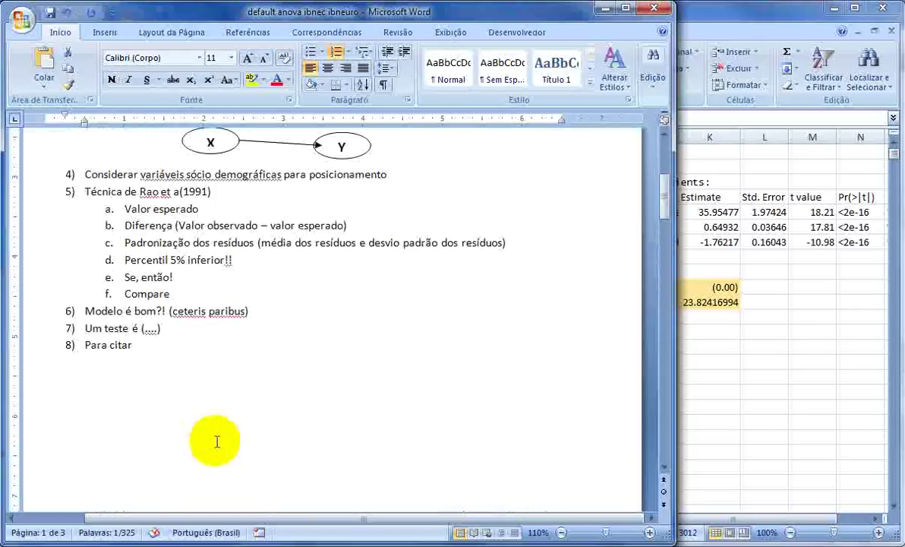
scroll(216, 443, down, 2)
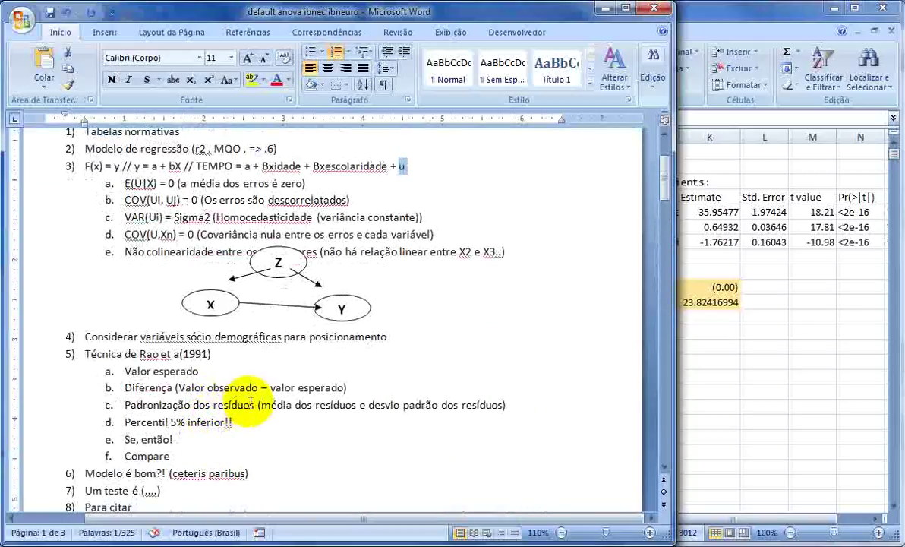
key(ctrl+s)
drag(124, 404, 473, 406)
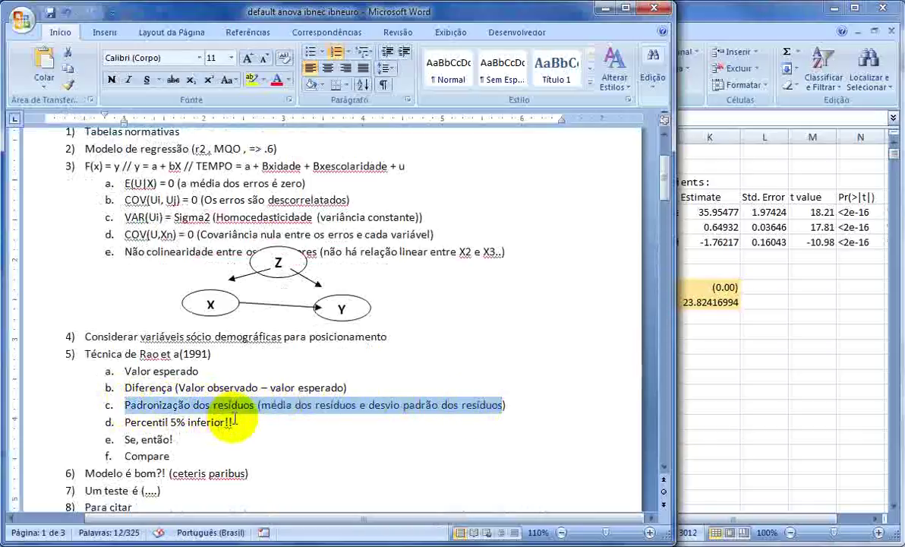
Return to the Excel sheet, enter the header ">= 5%" in H1 and fill that cell with light blue-grey.
click(693, 29)
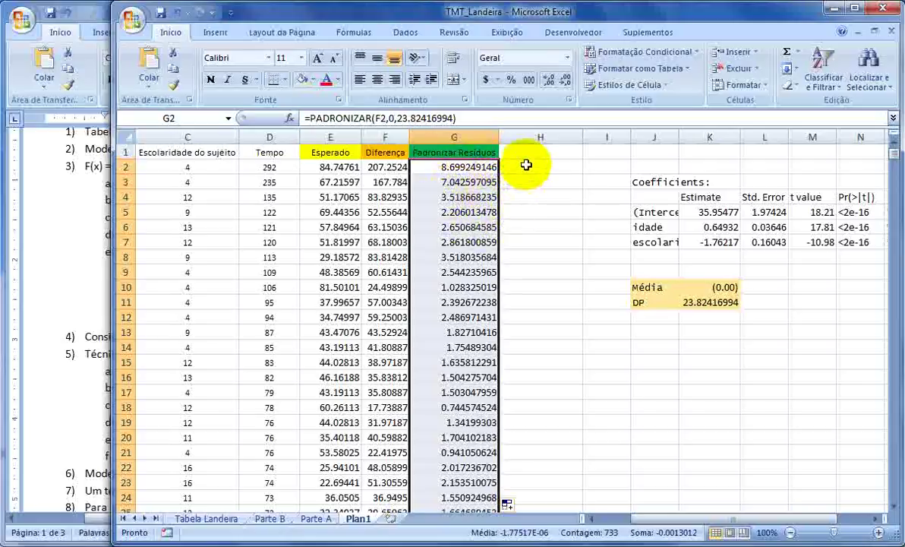
click(526, 152)
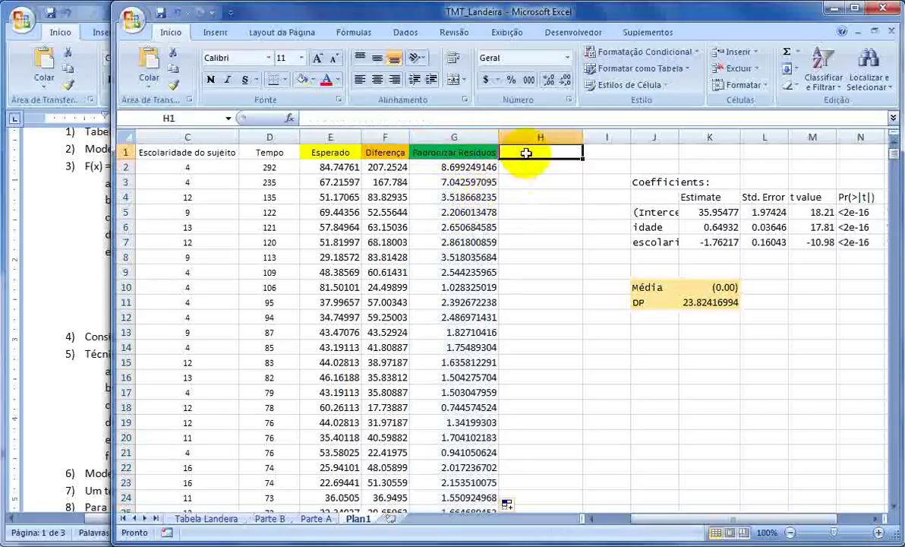
text(>= 5%)
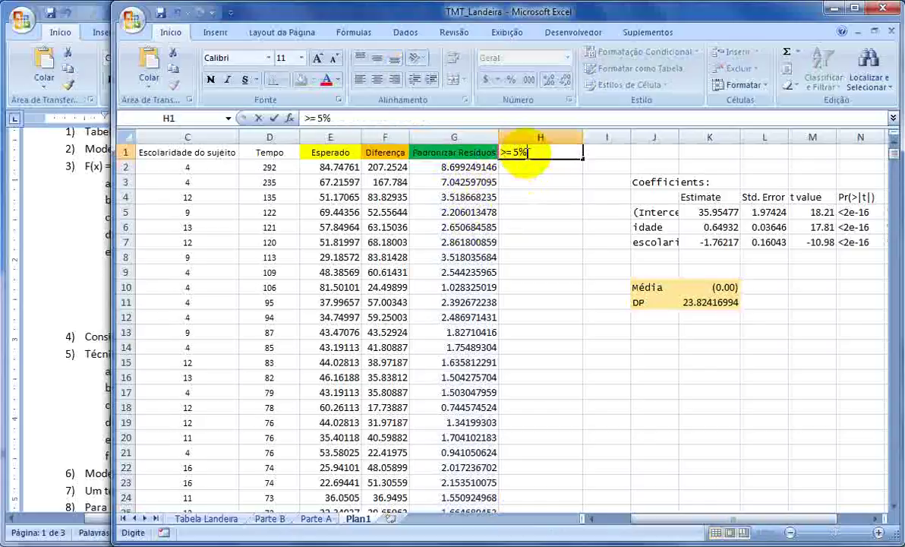
key(Return)
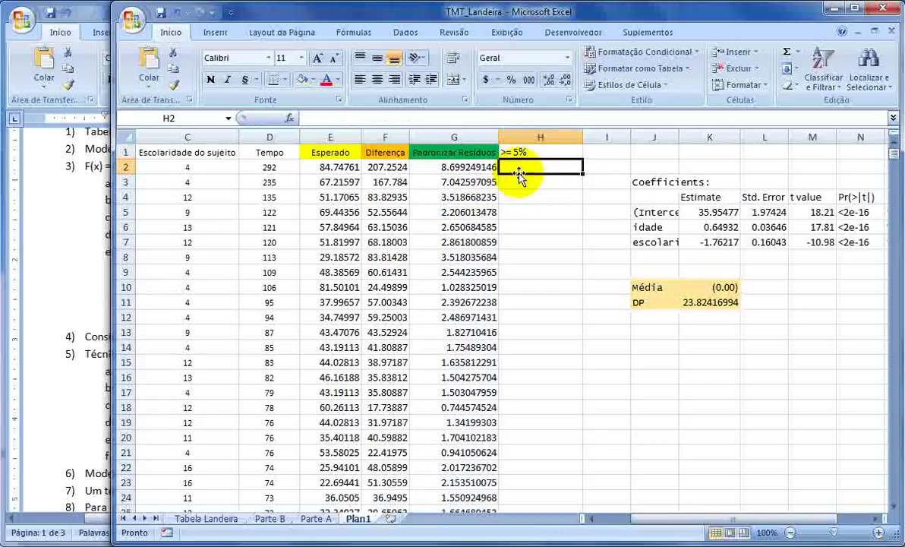
click(513, 152)
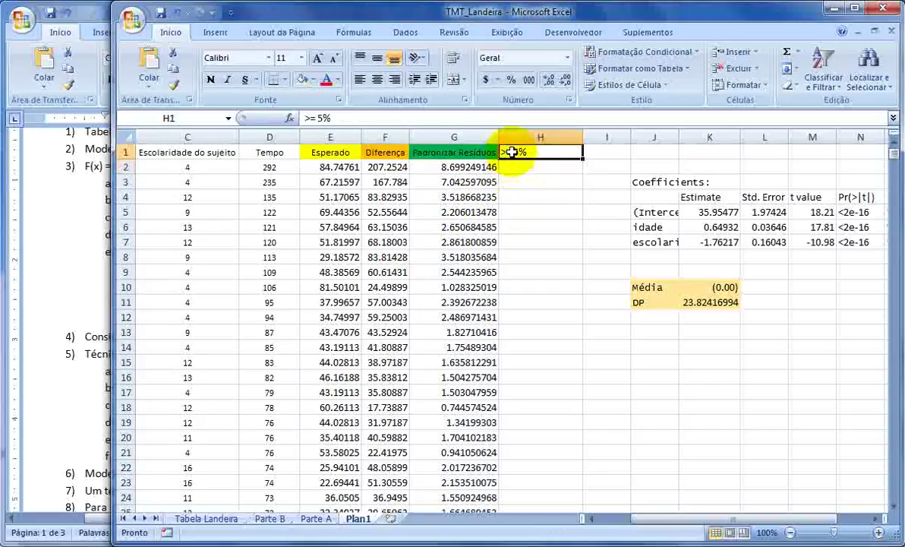
click(312, 81)
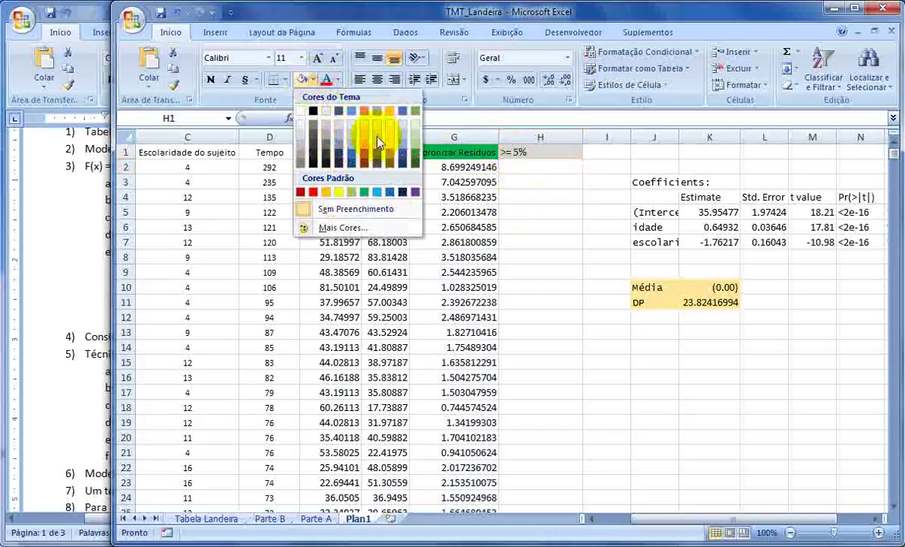
click(394, 126)
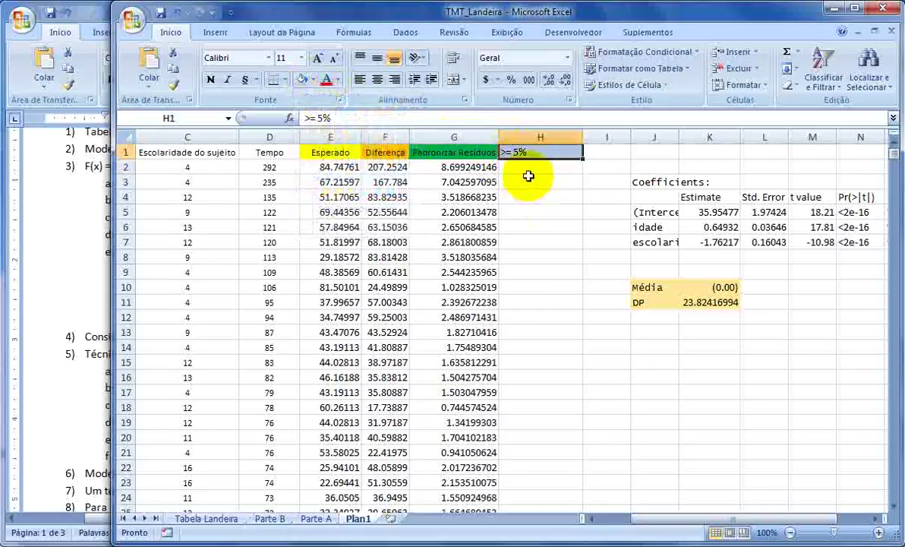
Enter the label "Percentik" in J12, directly below the DP label.
click(528, 171)
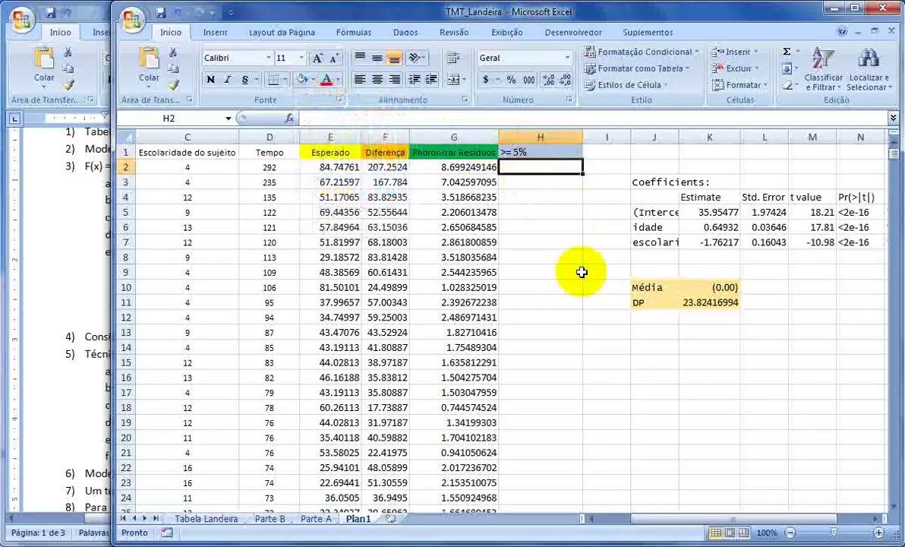
click(646, 360)
click(632, 318)
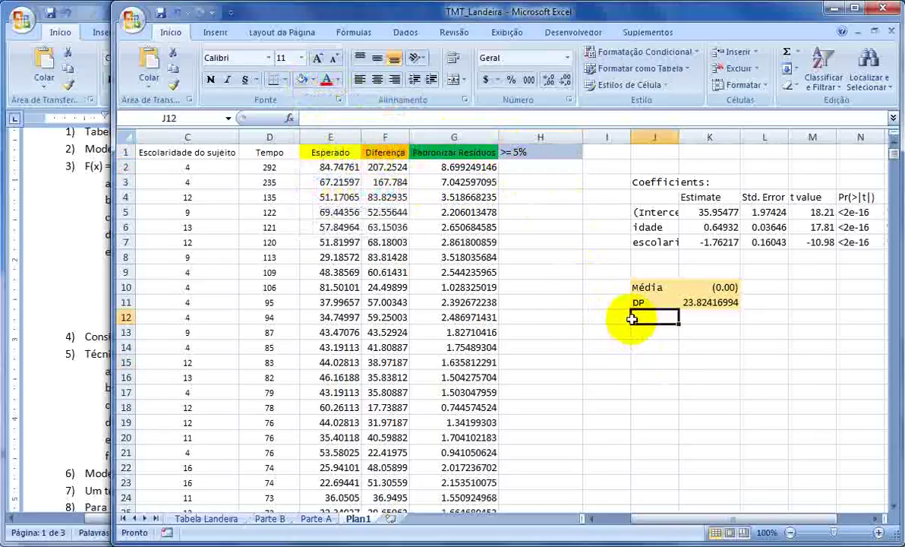
text(Percentil)
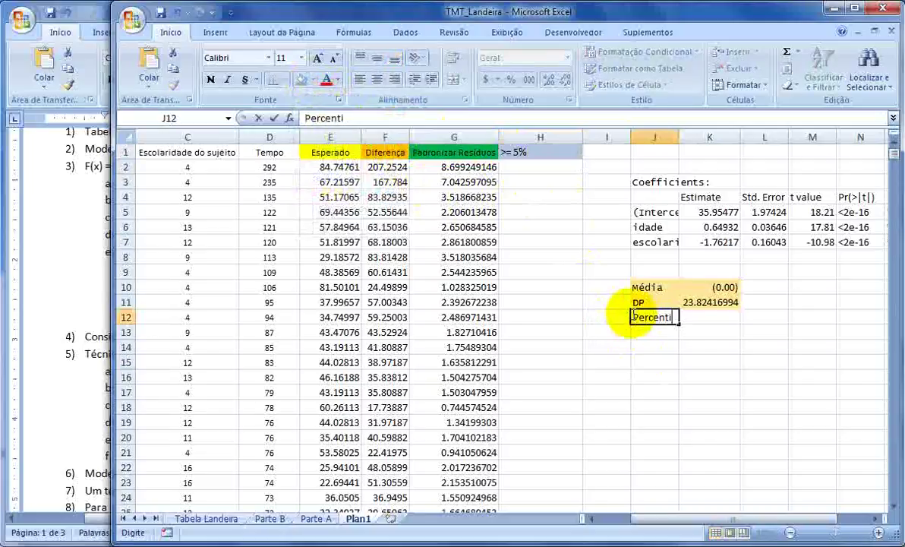
key(Return)
double_click(633, 316)
key(Tab)
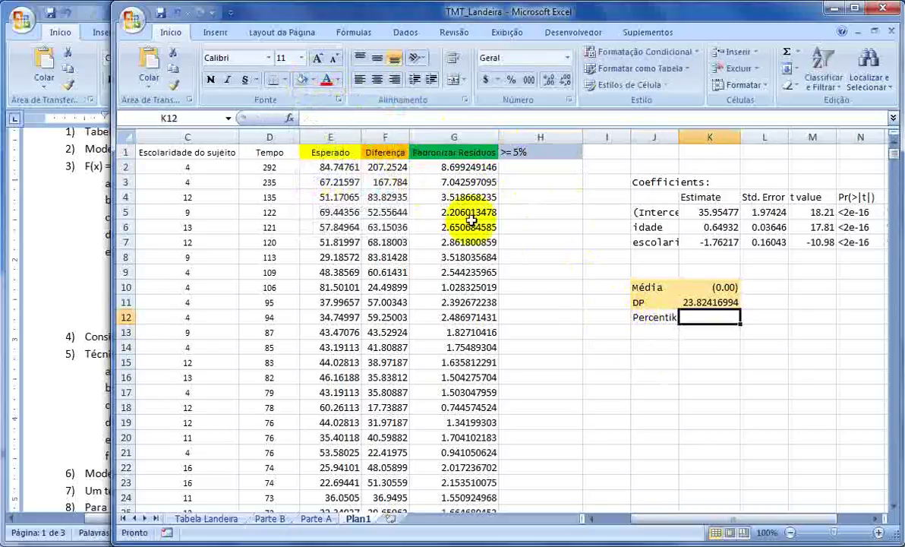
Insert the PERCENTIL function in K12, beside the percentile label.
click(291, 119)
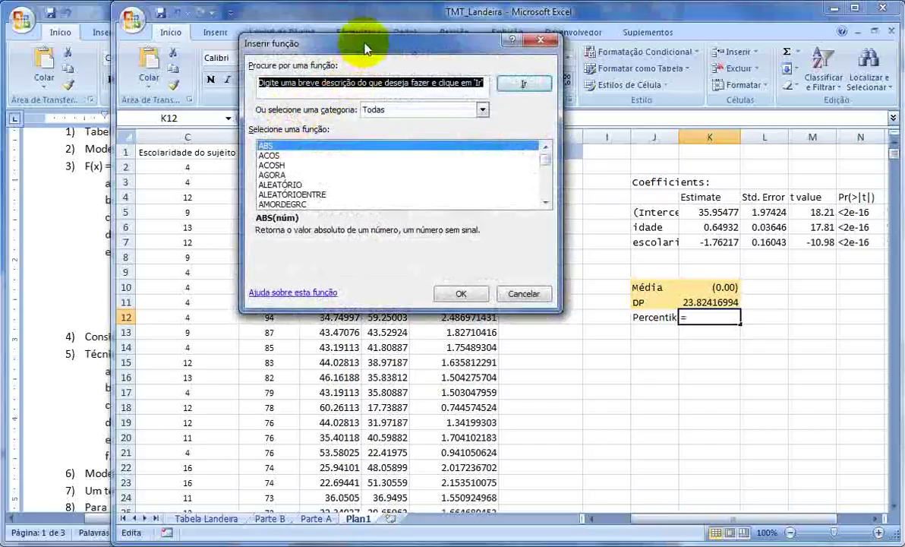
drag(363, 37, 598, 122)
click(607, 251)
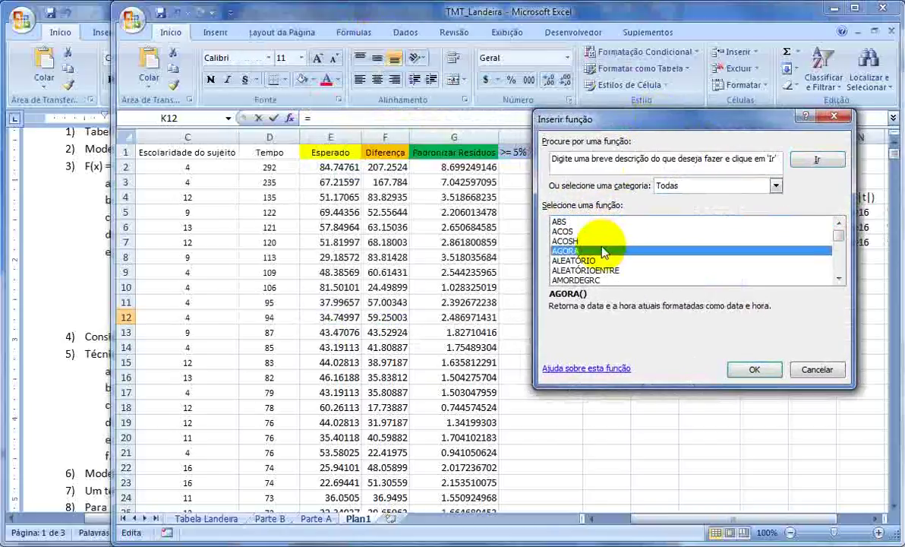
text(pad)
key(Down)
key(Down)
key(Down)
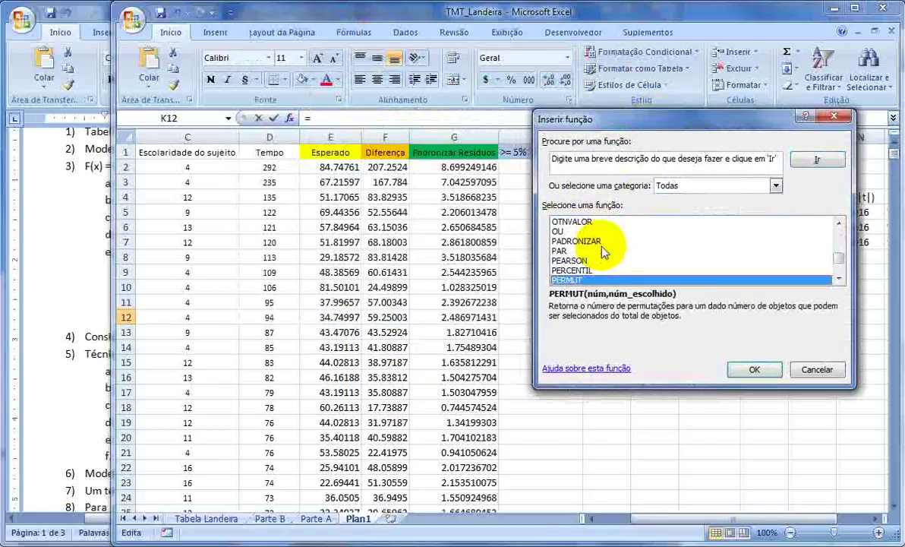
key(Up)
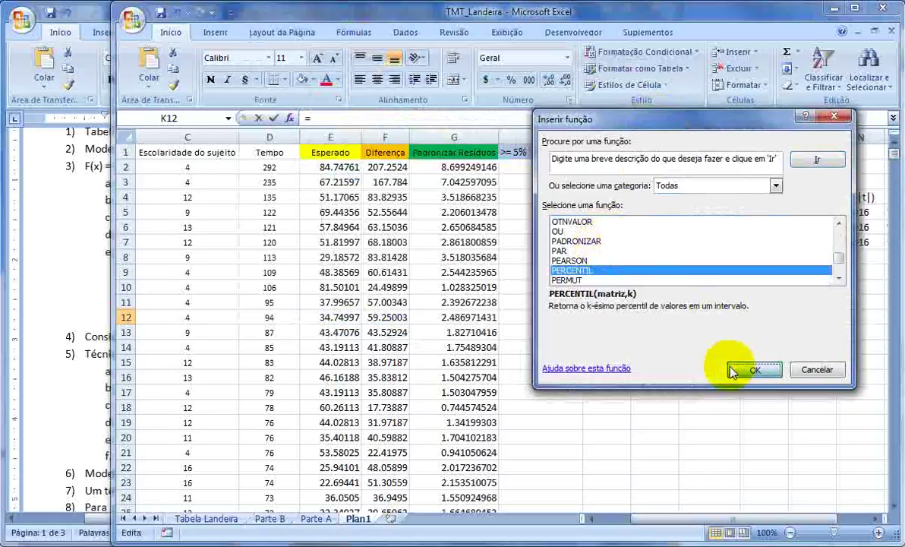
click(753, 369)
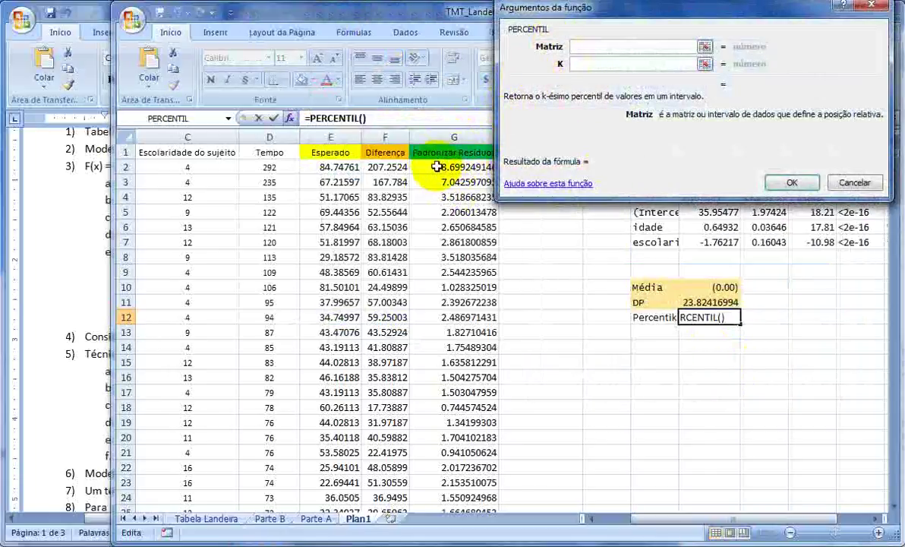
Set PERCENTIL's Matriz argument to the standardized residuals G2:G734 and its K argument to 0.95.
click(456, 167)
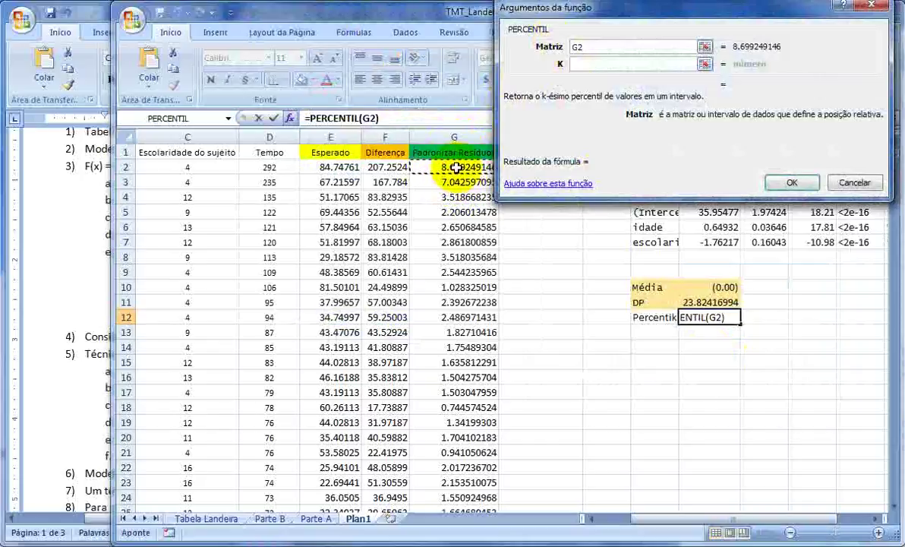
key(ctrl+shift+Down)
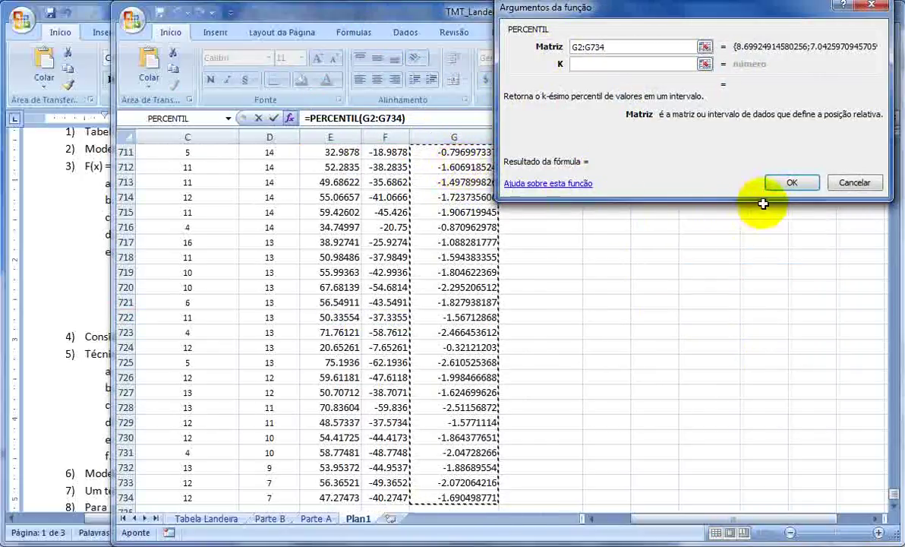
click(612, 64)
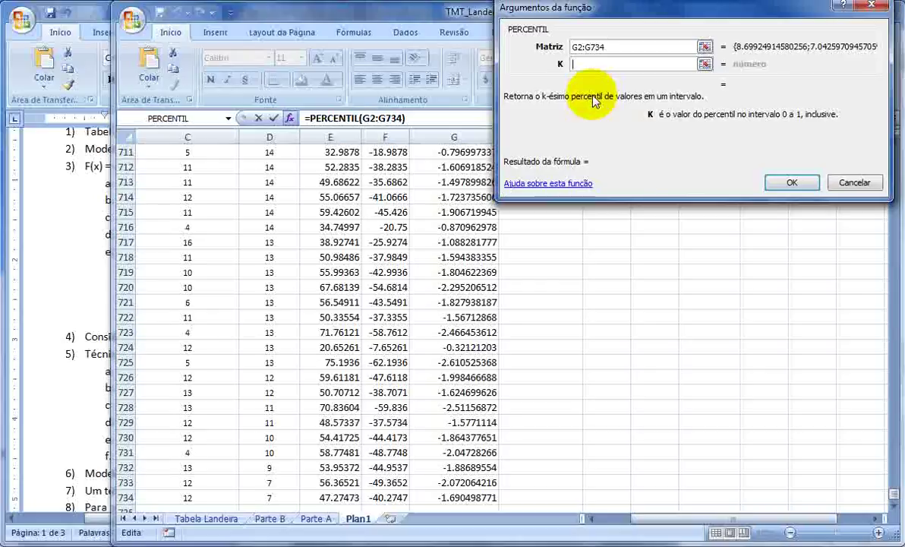
drag(618, 15, 420, 127)
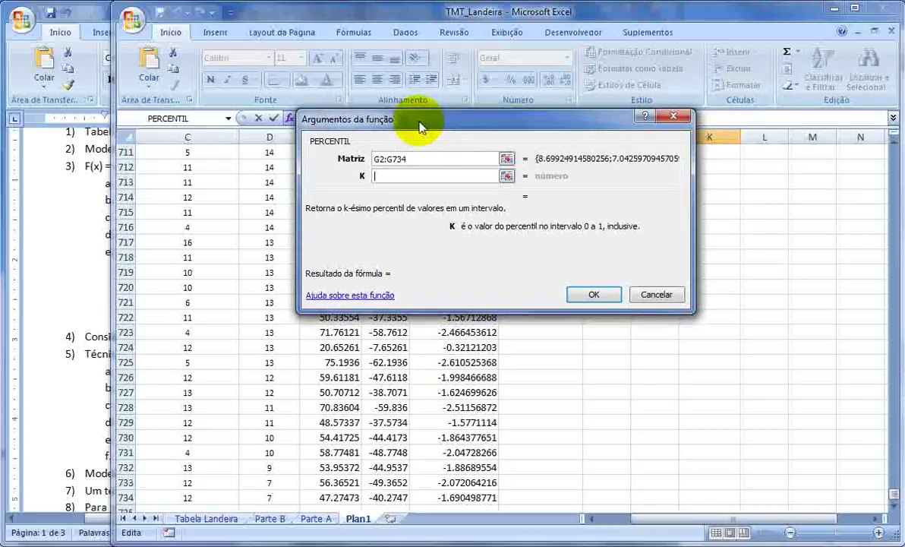
text(0.95)
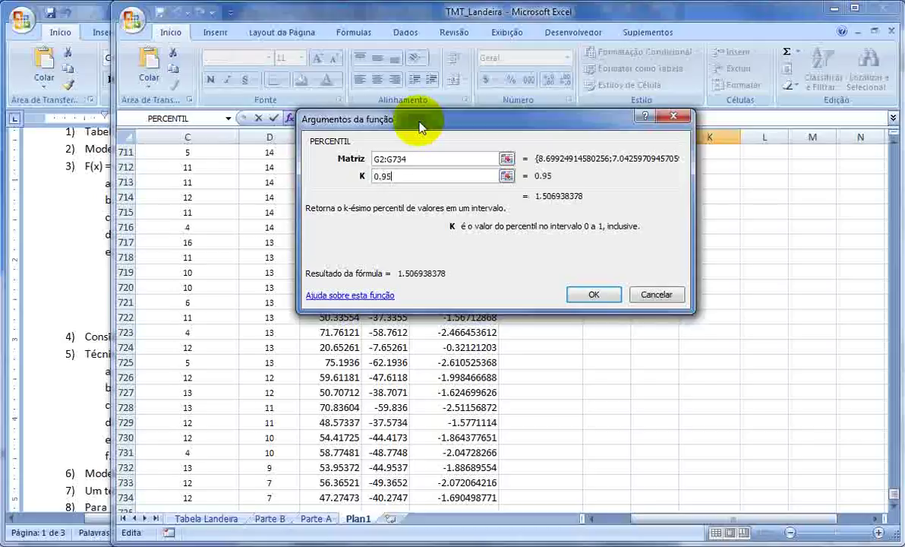
Try 0.05 as PERCENTIL's K argument.
key(BackSpace)
key(BackSpace)
text(05)
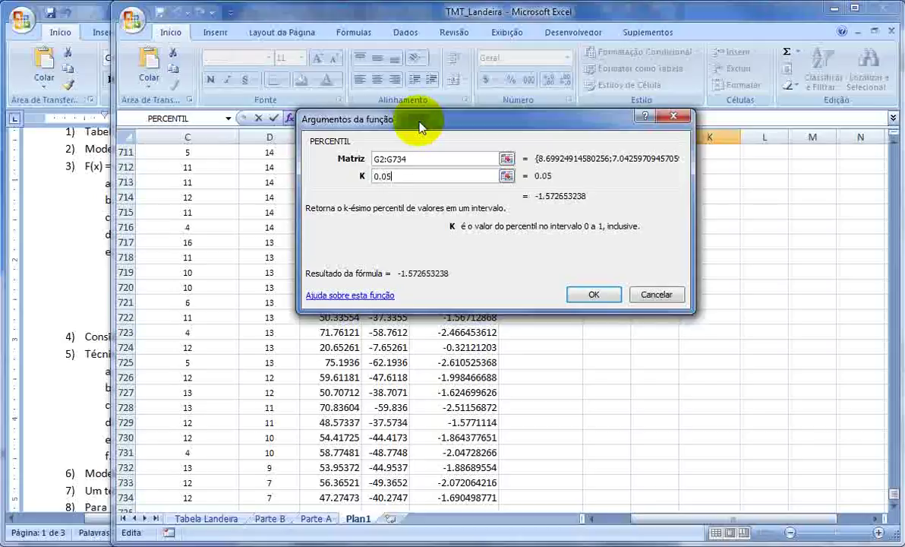
Set PERCENTIL's K argument back to 0.95 and apply the formula.
key(BackSpace)
key(BackSpace)
text(95)
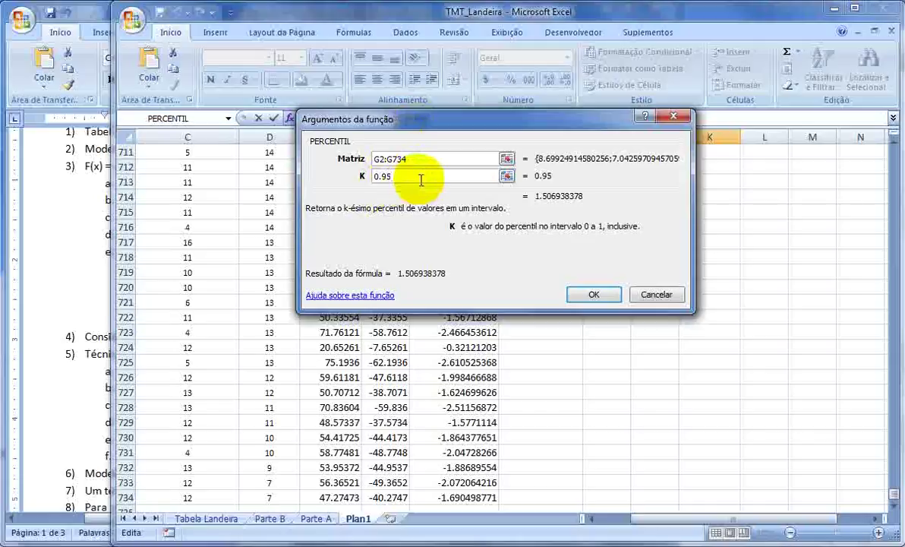
click(588, 295)
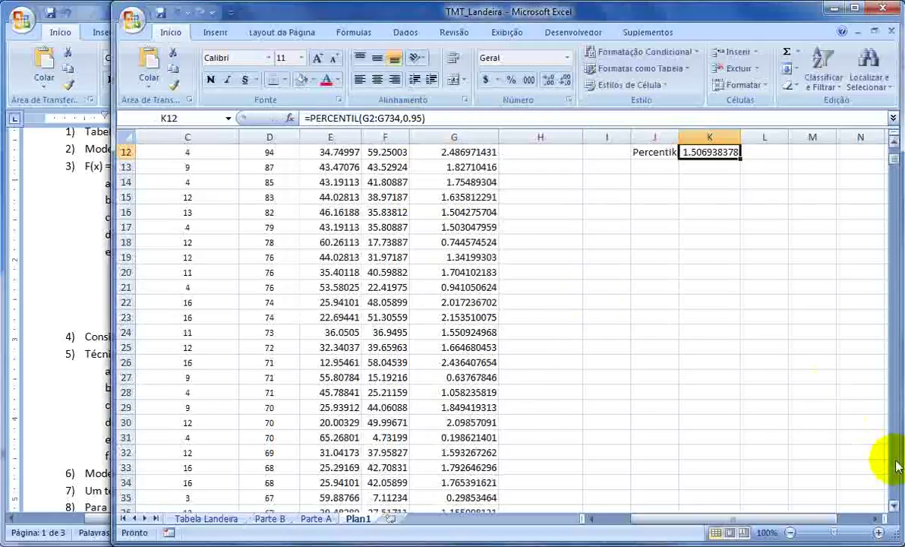
Fill the percentile label and its value in J12:K12 with the light blue-grey used for the ">= 5%" header.
scroll(759, 313, up, 4)
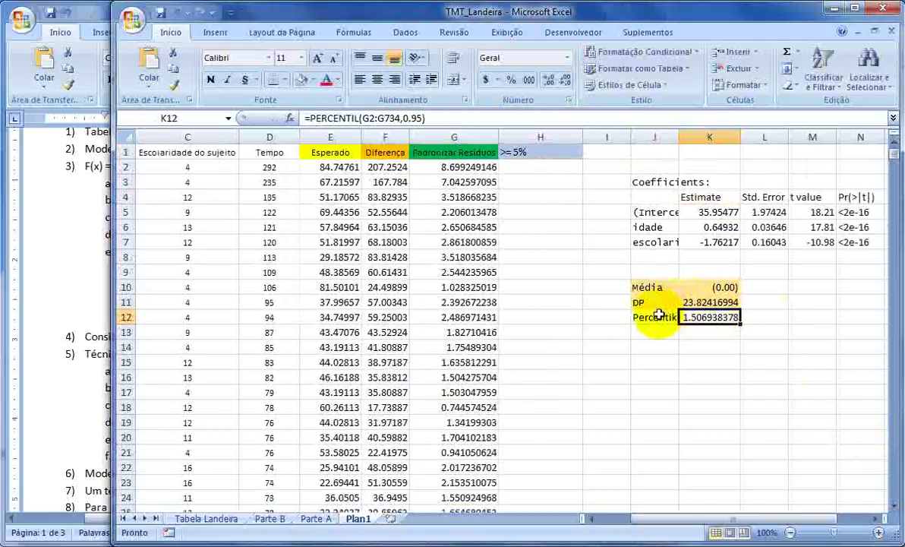
drag(658, 315, 697, 317)
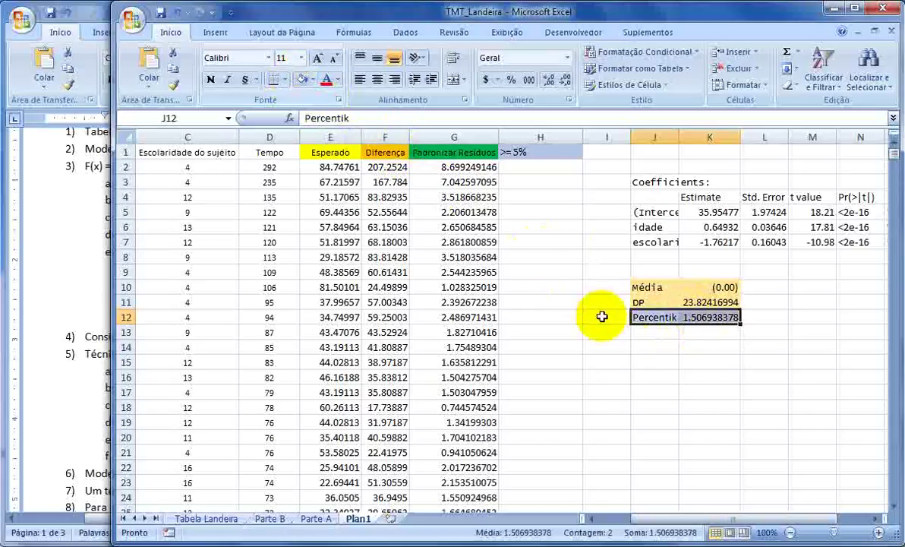
click(640, 347)
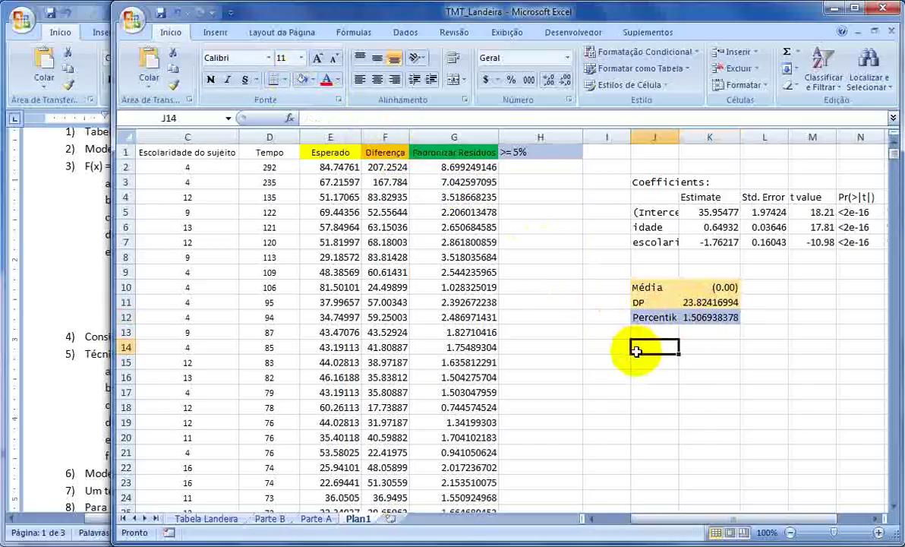
Correct the spelling of the label in J12 to "Percentil".
click(656, 316)
click(368, 119)
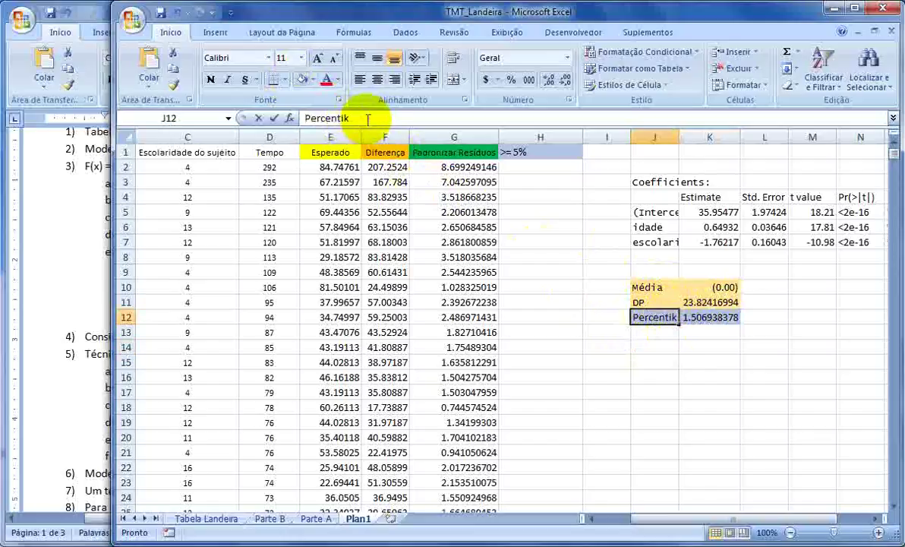
key(BackSpace)
key(BackSpace)
text(il)
key(Return)
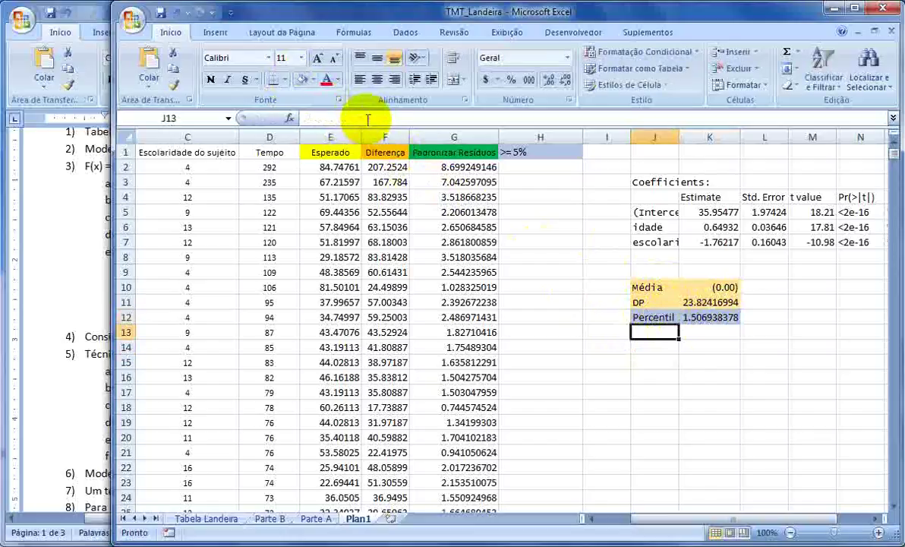
key(Up)
Switch to the Word outline and highlight the "Percentil 5% inferior!!" item of the 1991 technique.
click(81, 264)
scroll(109, 307, down, 2)
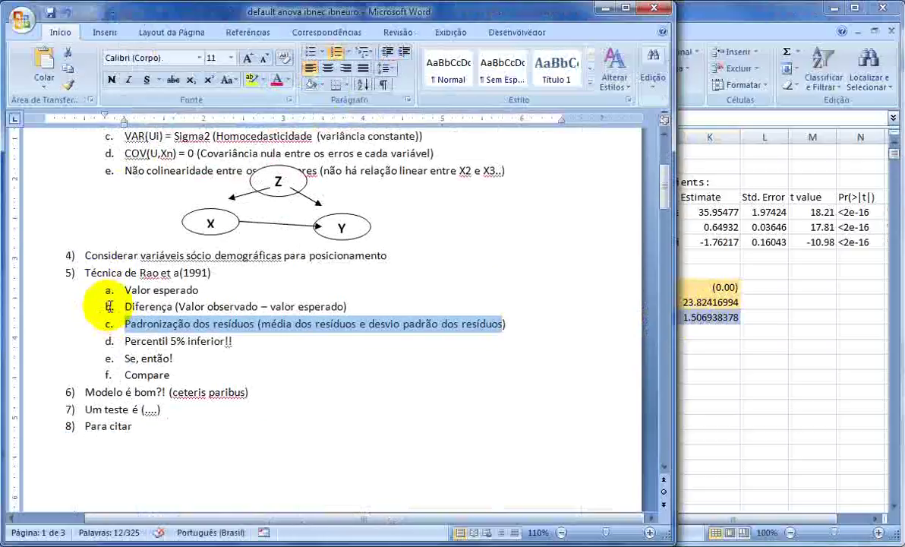
drag(230, 341, 148, 341)
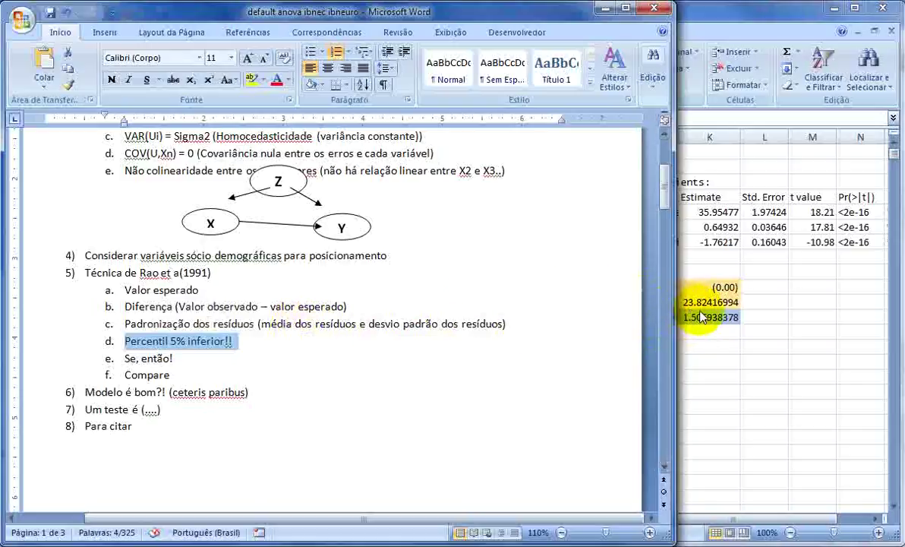
Return to the Excel sheet and enter the formula =SE(G2>=1.5069,1,0) in H2 under the ">= 5%" header.
click(653, 316)
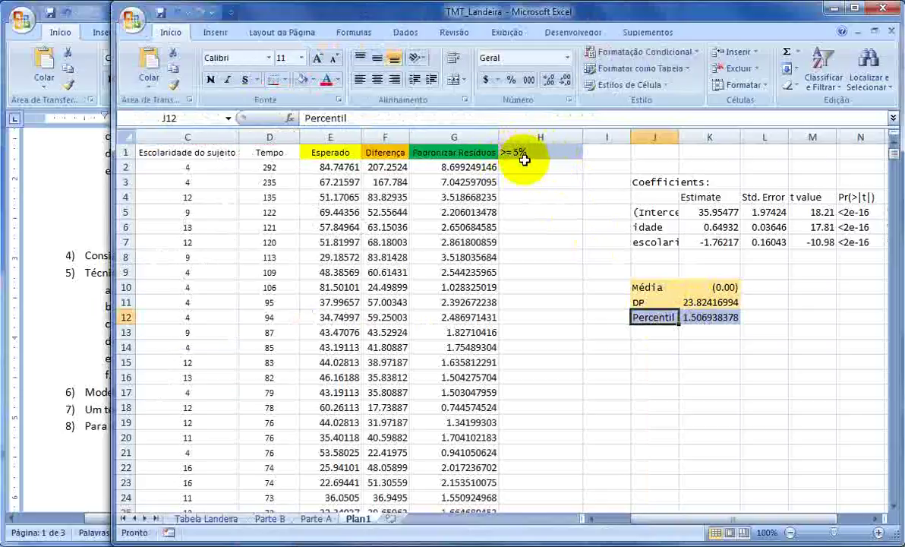
click(525, 169)
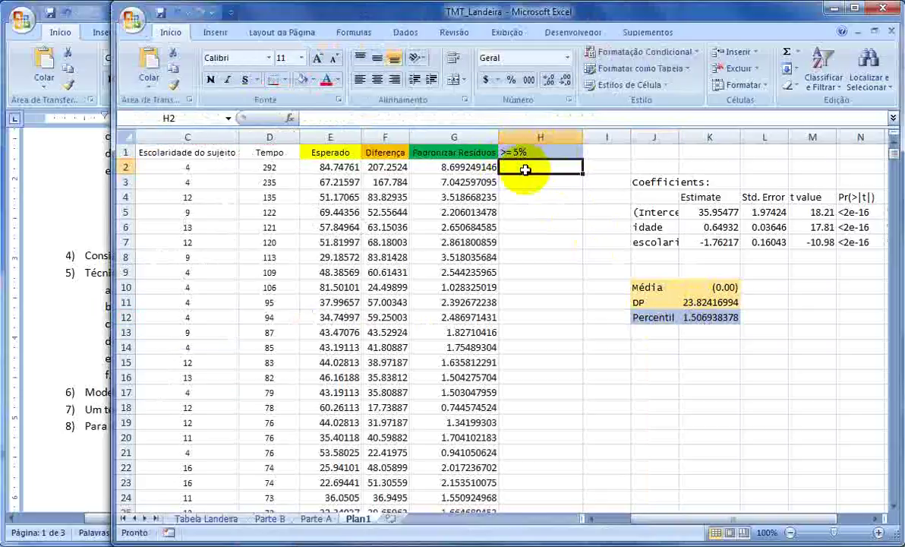
text(=)
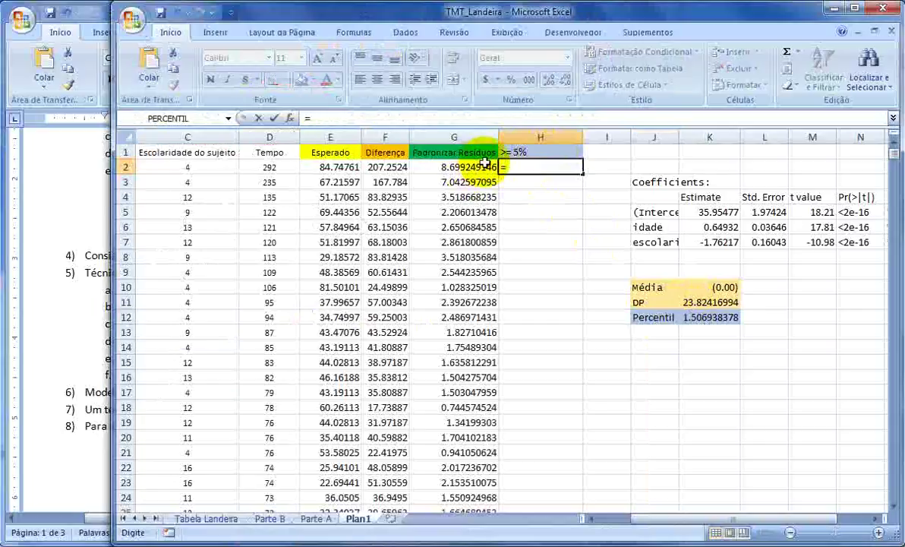
text(SE()
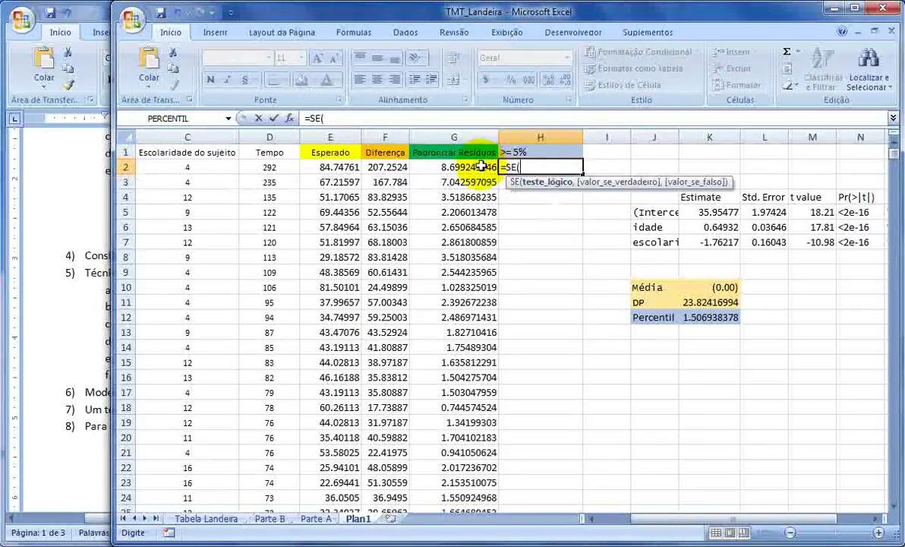
click(481, 166)
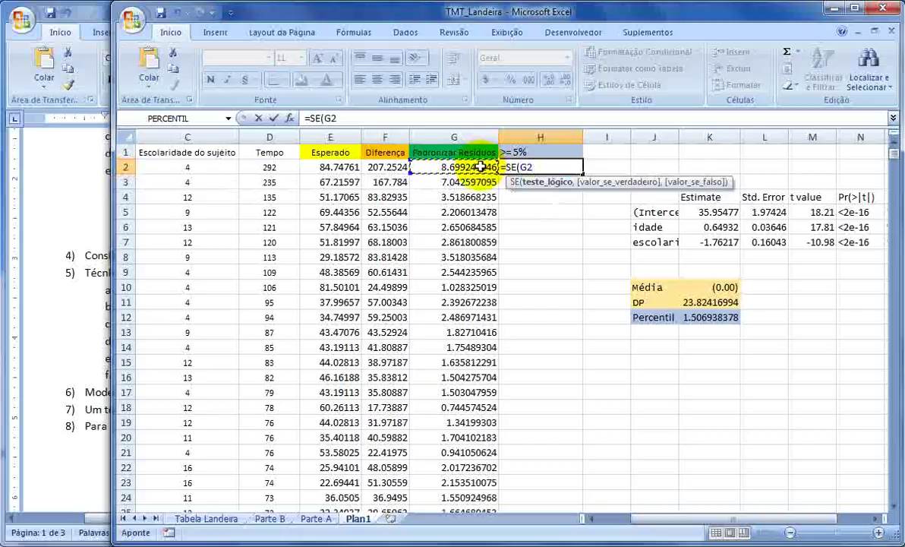
text(>=)
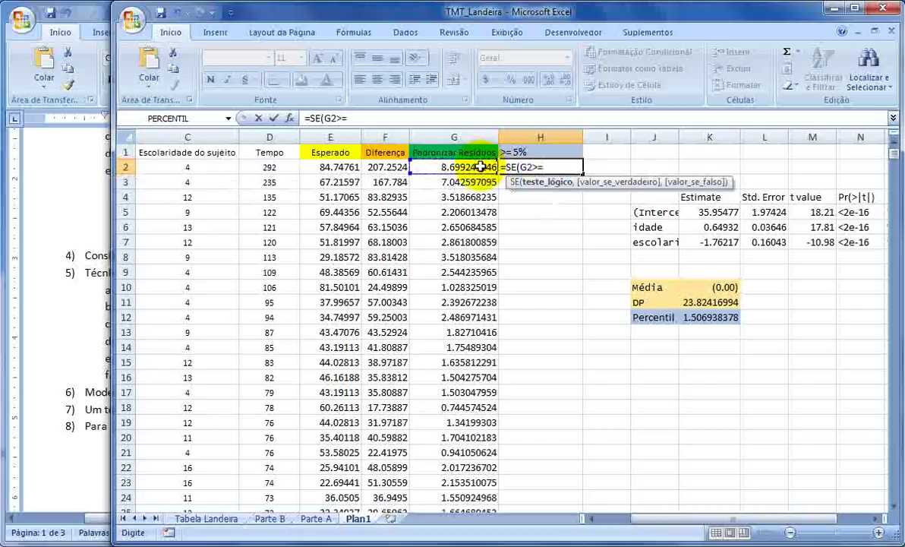
text(1.5069,1)
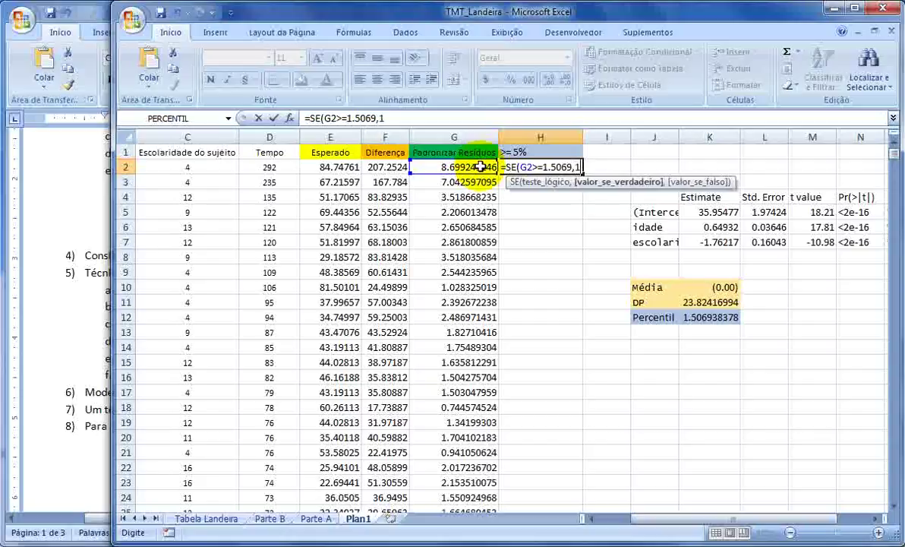
text(,)
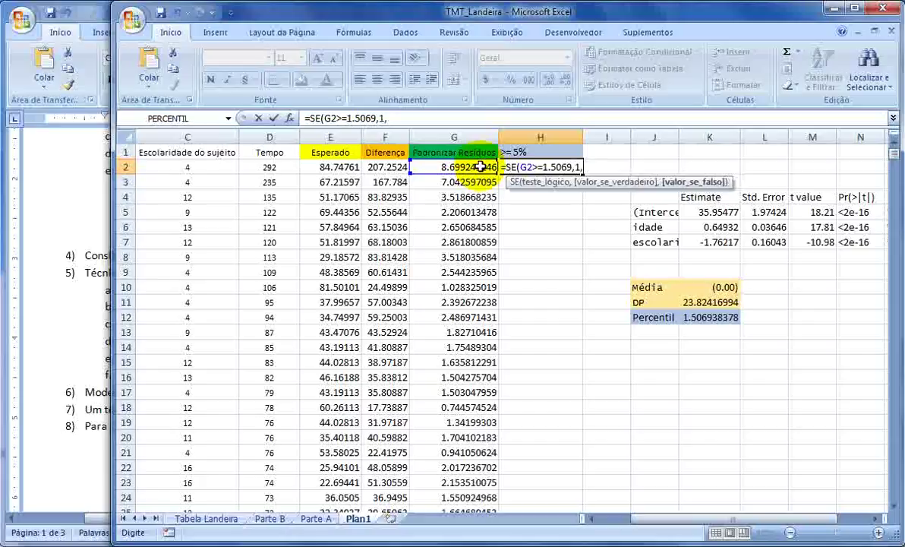
text(0)
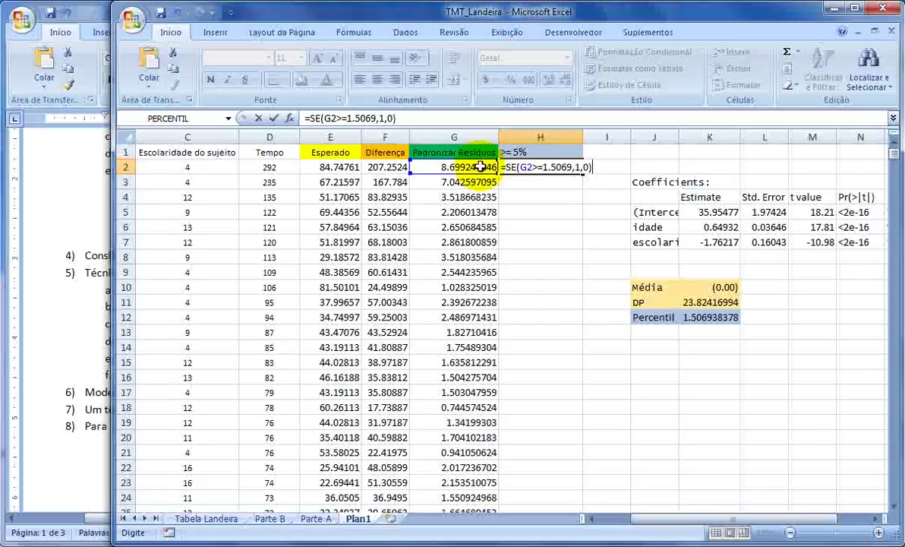
key(Return)
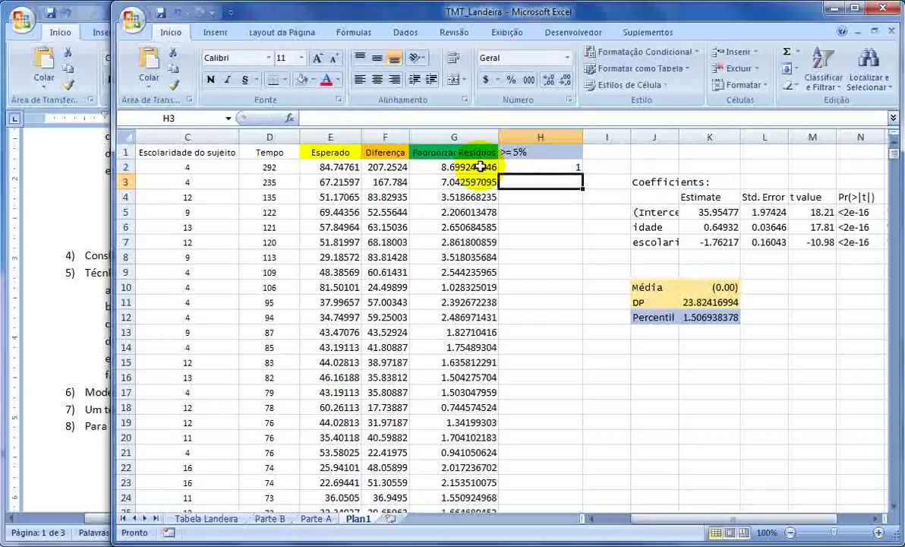
key(Up)
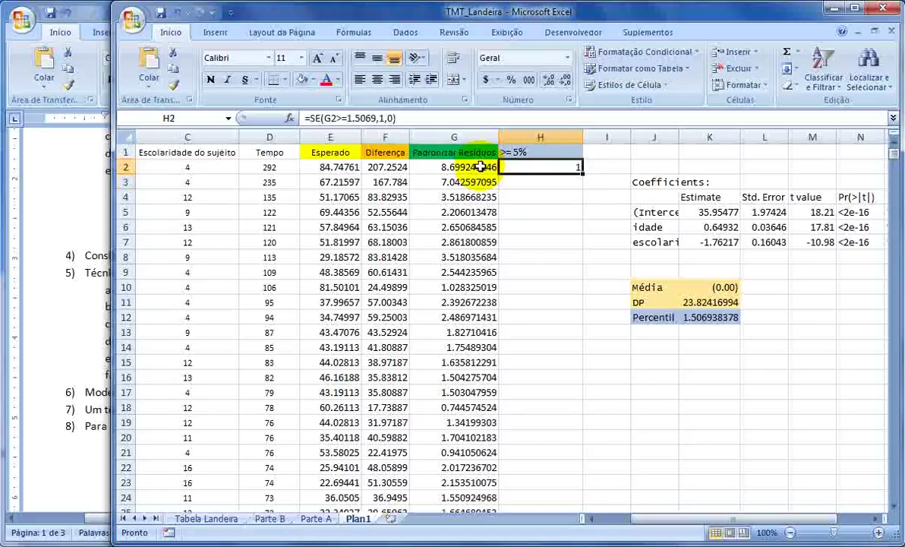
Fill the formula in H2 down the entire ">= 5%" column alongside the standardized residuals.
drag(581, 173, 581, 174)
double_click(581, 174)
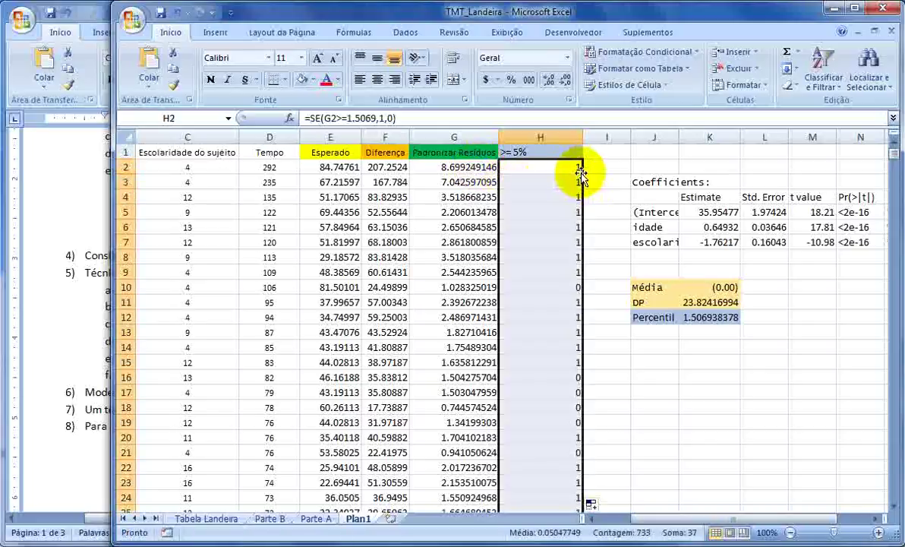
click(596, 180)
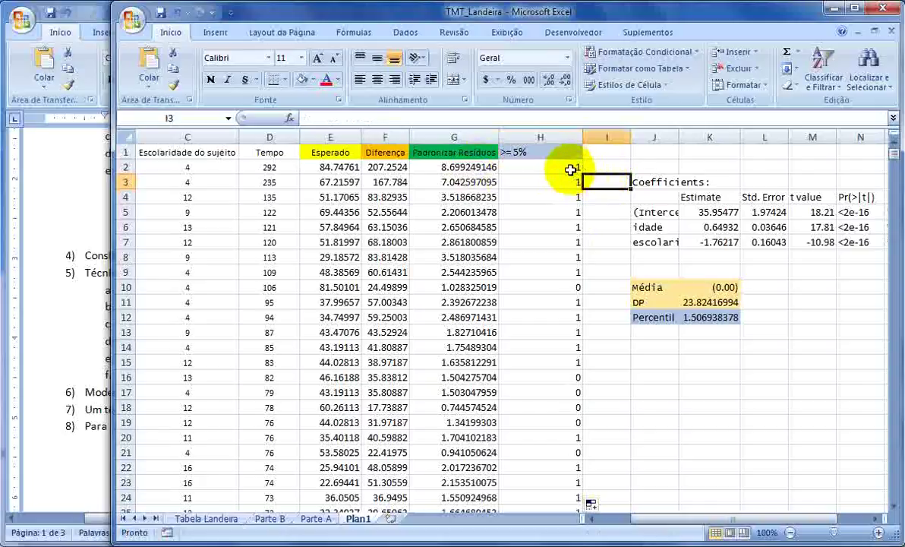
Compare the standardized residuals with their ">= 5%" flags for the subjects in rows 2 and 10.
click(570, 170)
click(576, 286)
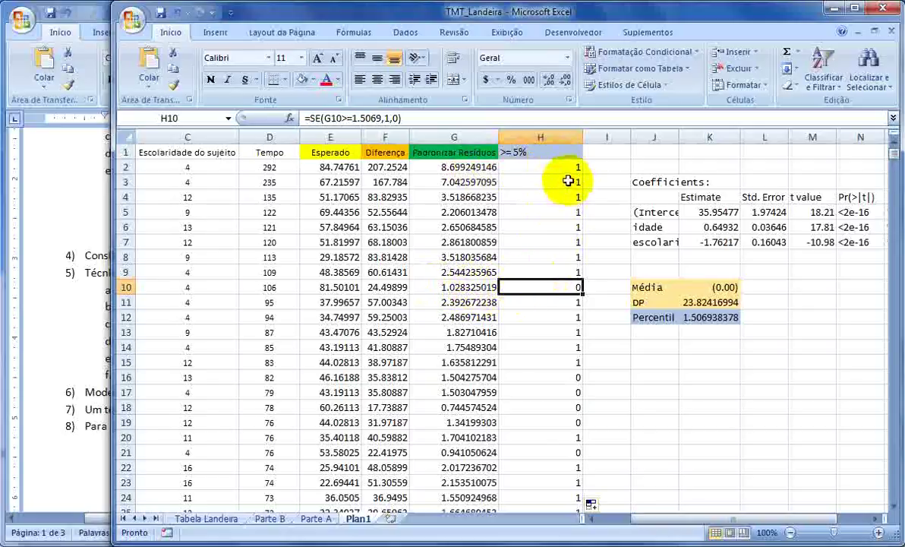
drag(535, 167, 471, 168)
drag(550, 288, 456, 286)
Switch to the Word outline and highlight items a to e of the 1991 technique, from "Valor esperado" to "Se, então!".
click(76, 291)
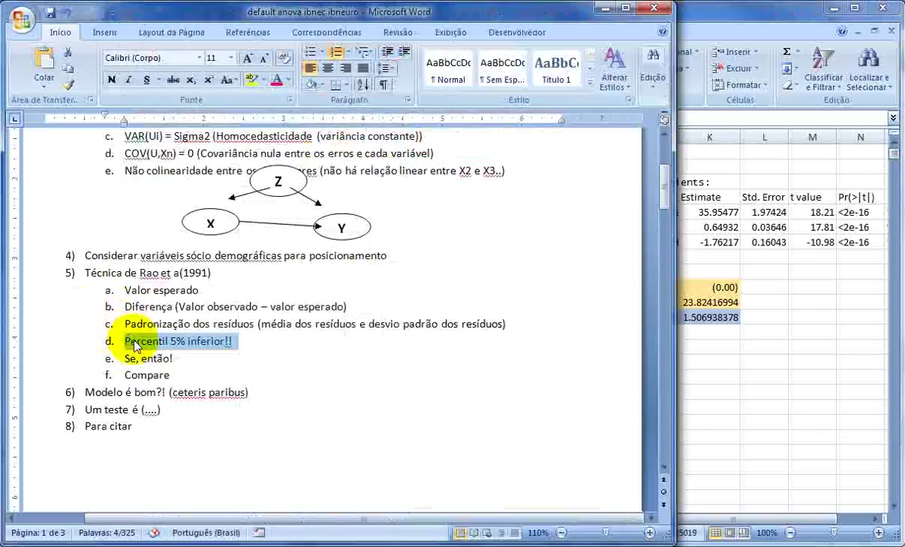
scroll(125, 316, down, 1)
drag(125, 300, 176, 317)
drag(138, 293, 110, 244)
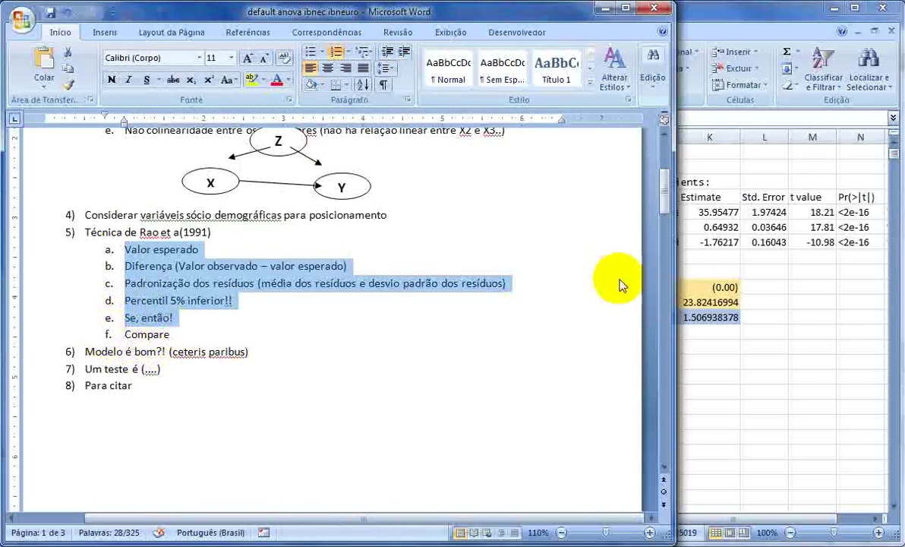
Return to the Excel sheet and enter the label "Clássica" in J13, below the percentile label.
click(743, 302)
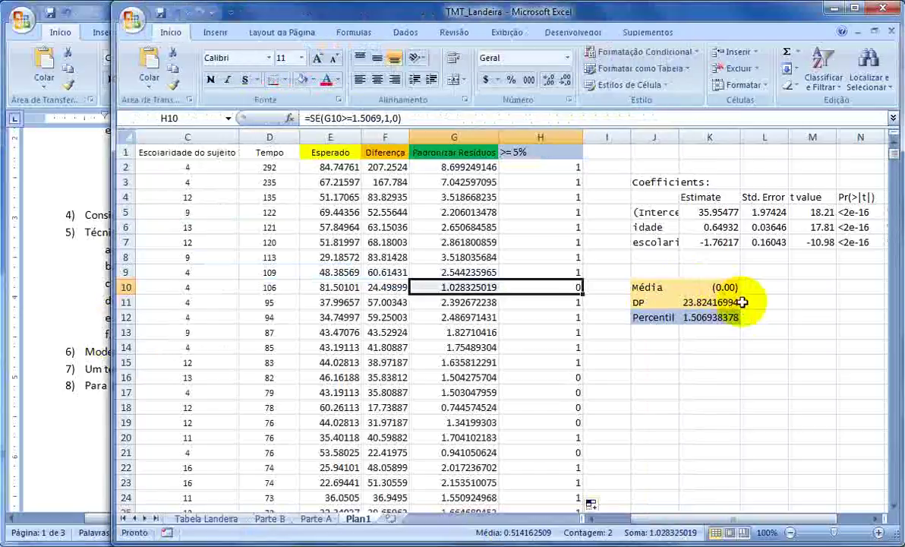
click(660, 333)
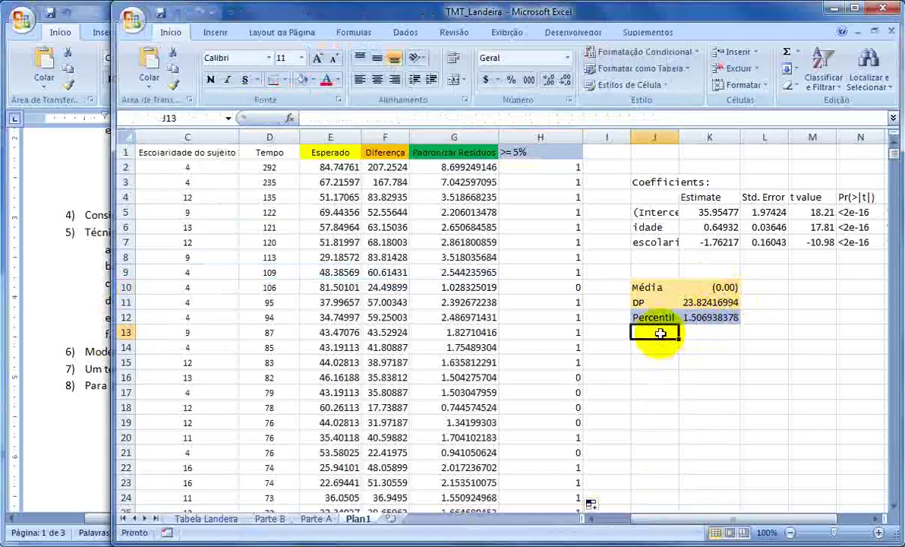
text(Clá)
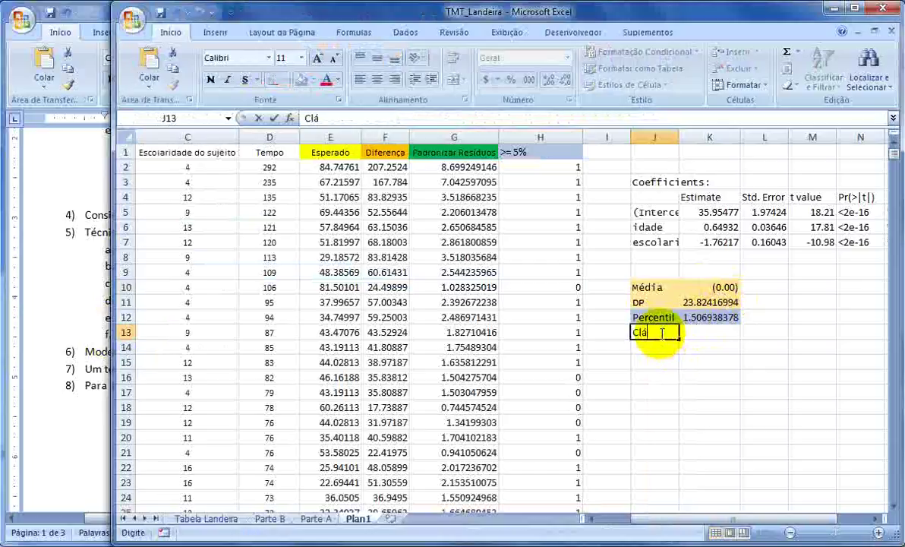
text(ssica)
key(Return)
click(660, 333)
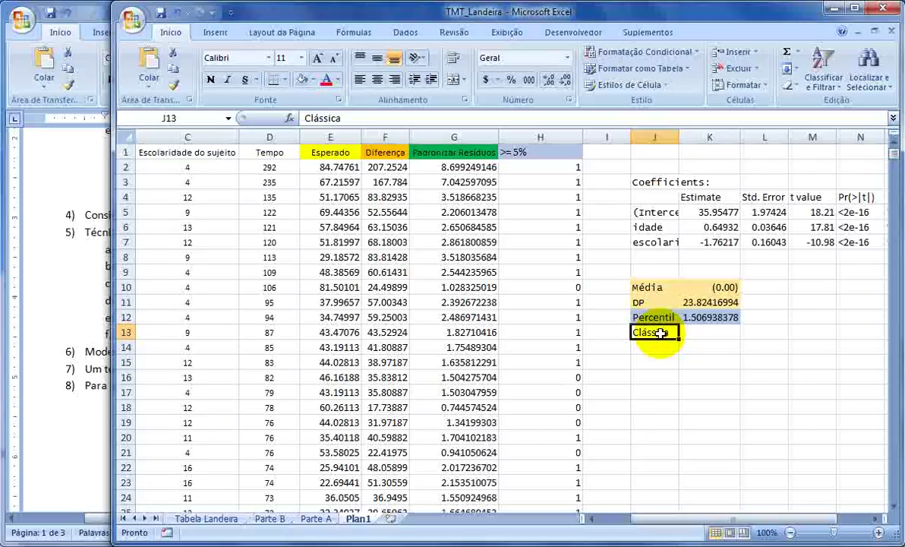
Calculate the 0.95 percentile of the Tempo values D2:D734 in K13 with the PERCENTIL function.
key(Tab)
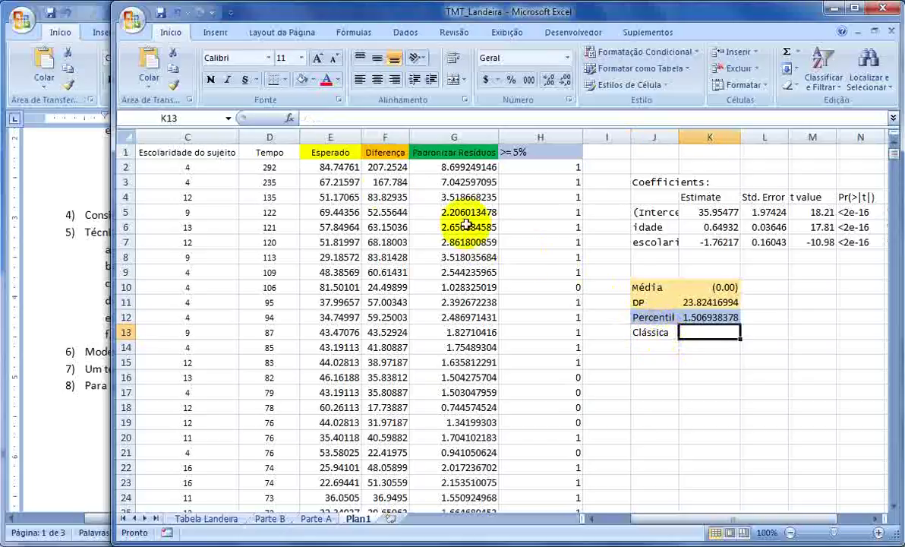
click(289, 118)
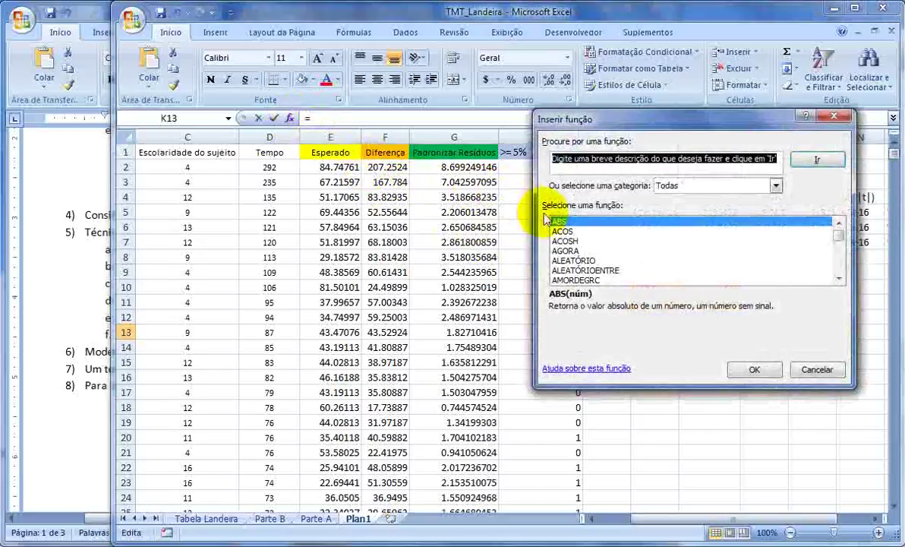
click(671, 185)
click(677, 200)
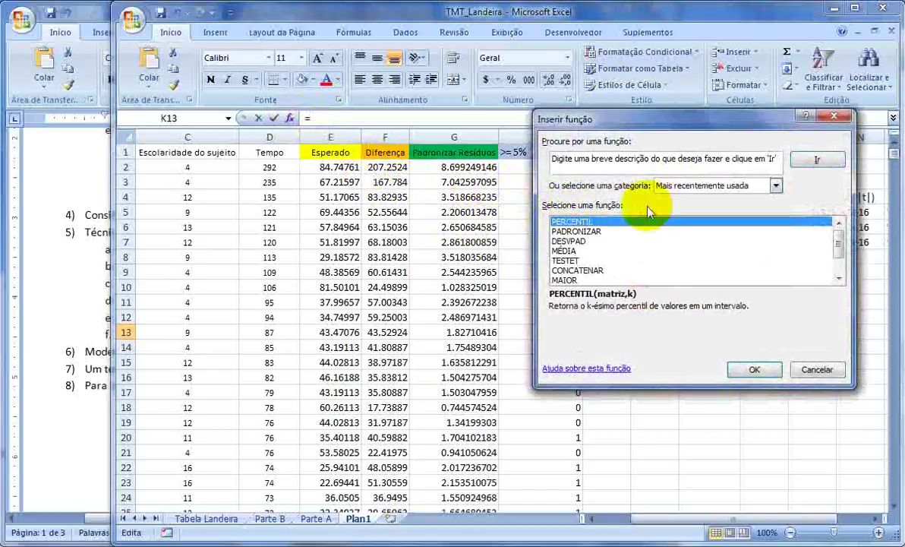
click(752, 369)
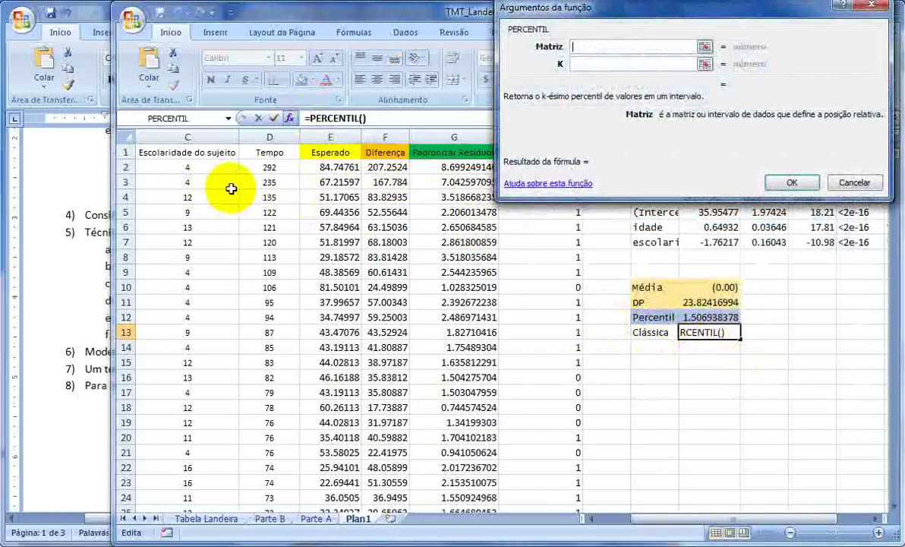
click(279, 166)
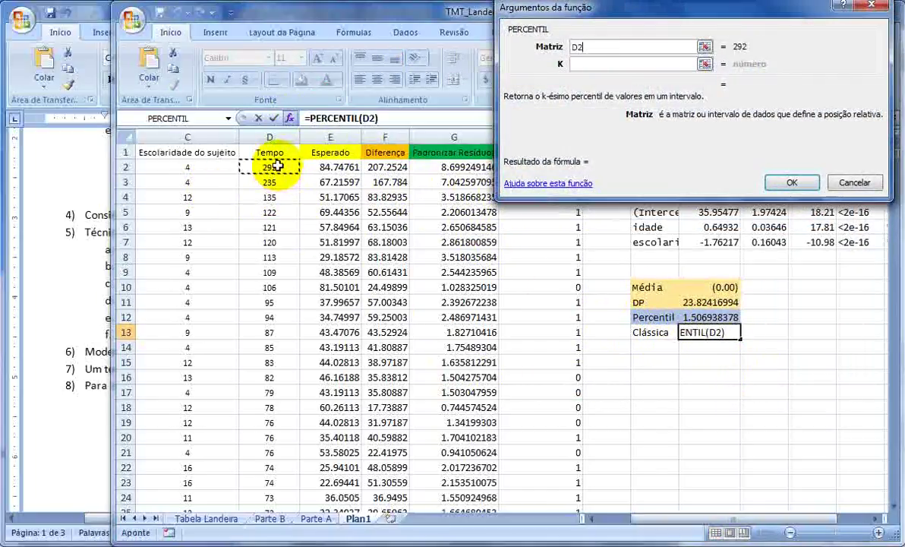
key(ctrl+shift+Down)
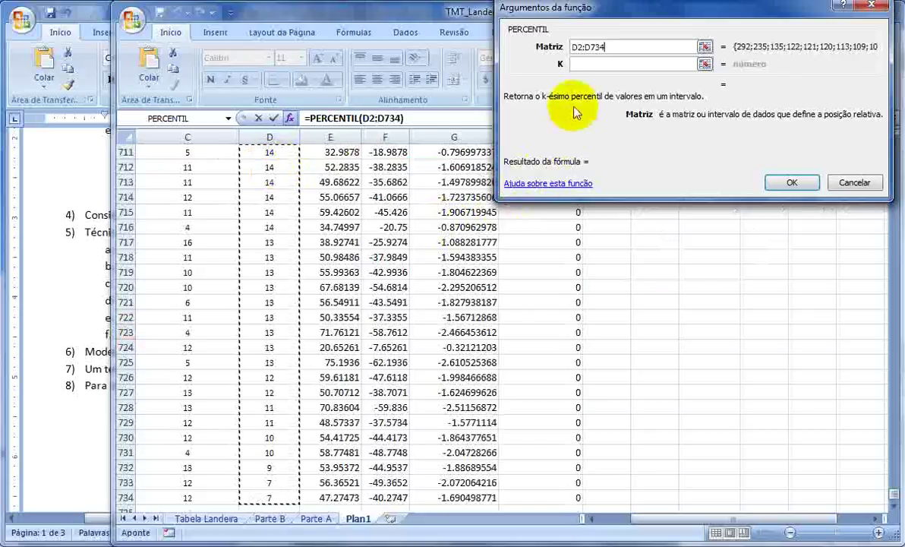
click(582, 65)
text(0.95)
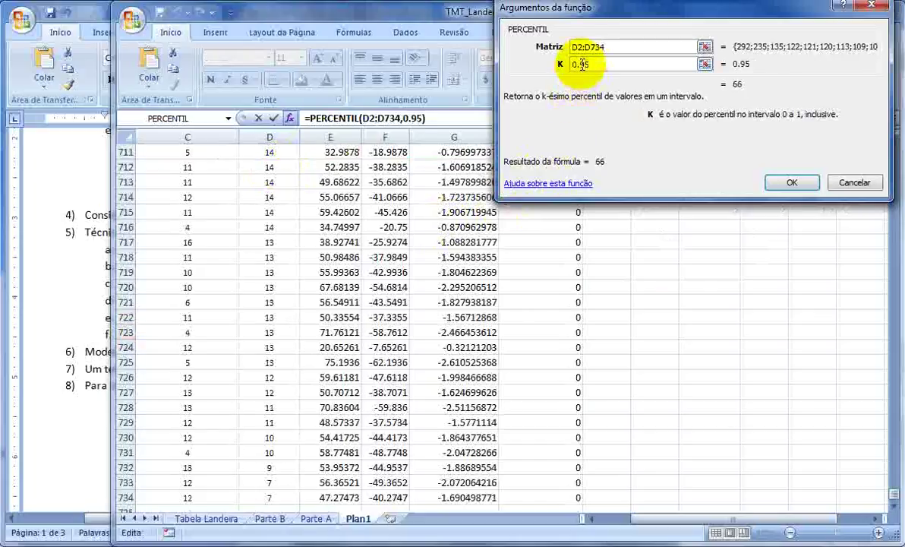
key(Return)
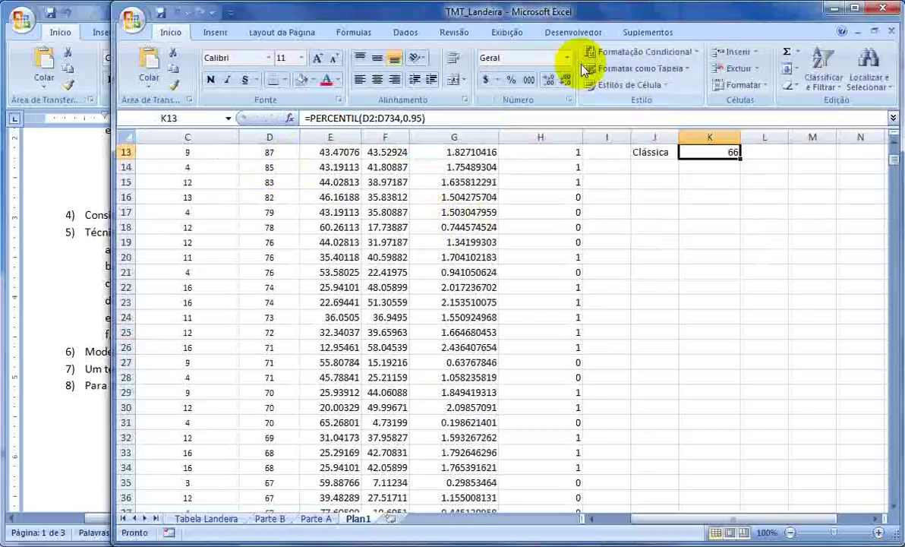
Fill the "Clássica" label and its value in J13:K13 with light green.
drag(643, 287, 706, 287)
click(312, 79)
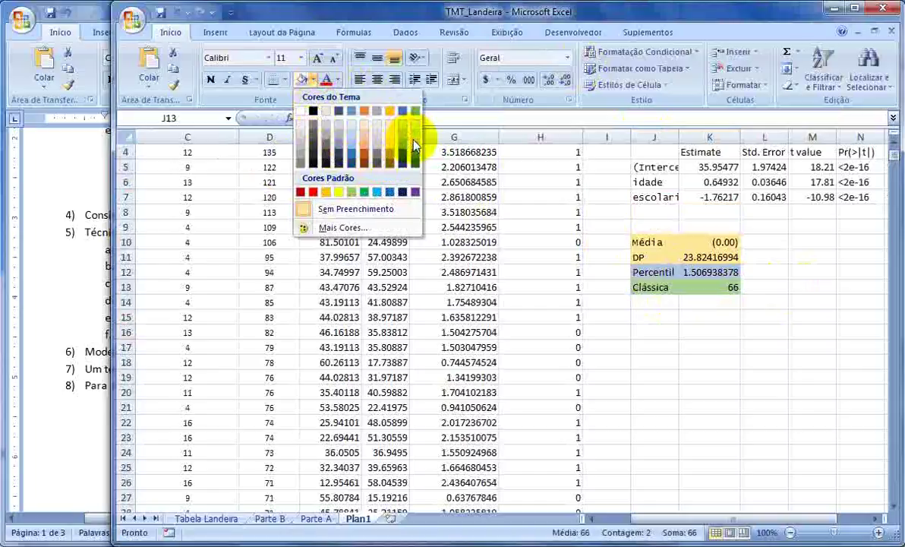
click(384, 129)
click(705, 311)
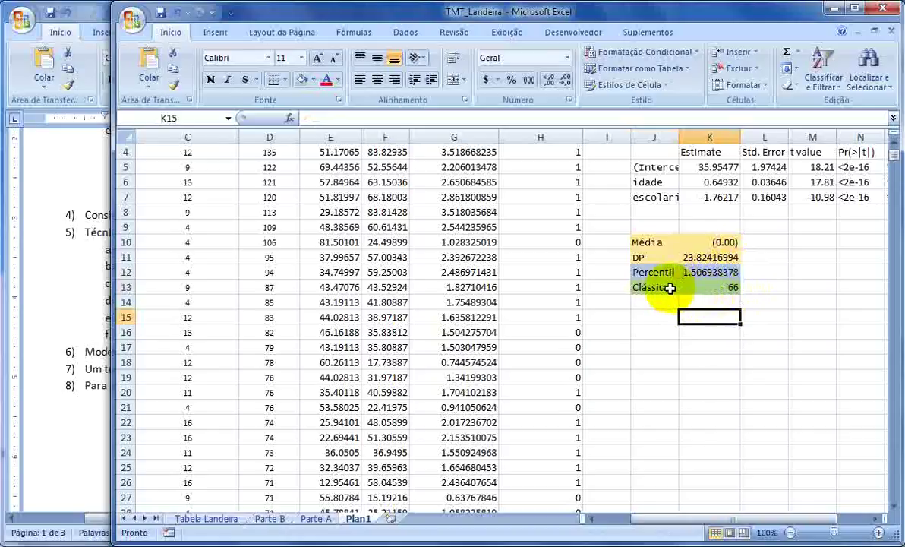
Narrow the "Padronizar Resíduos" column G, keeping the age and schooling columns in view.
scroll(670, 287, up, 1)
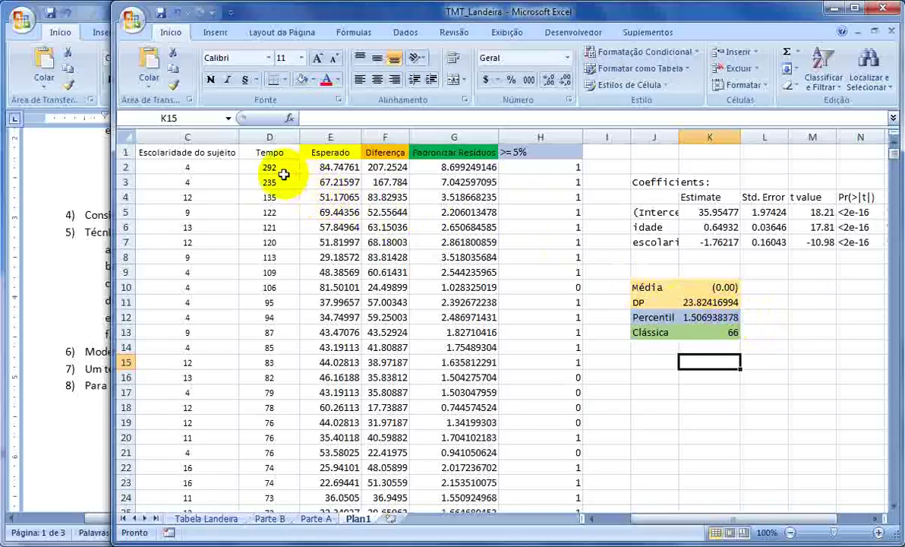
click(278, 172)
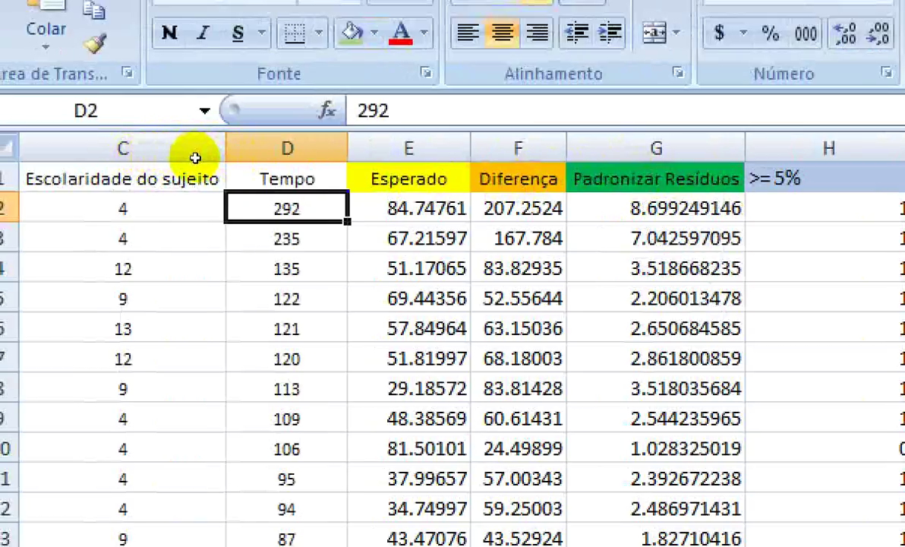
key(Left)
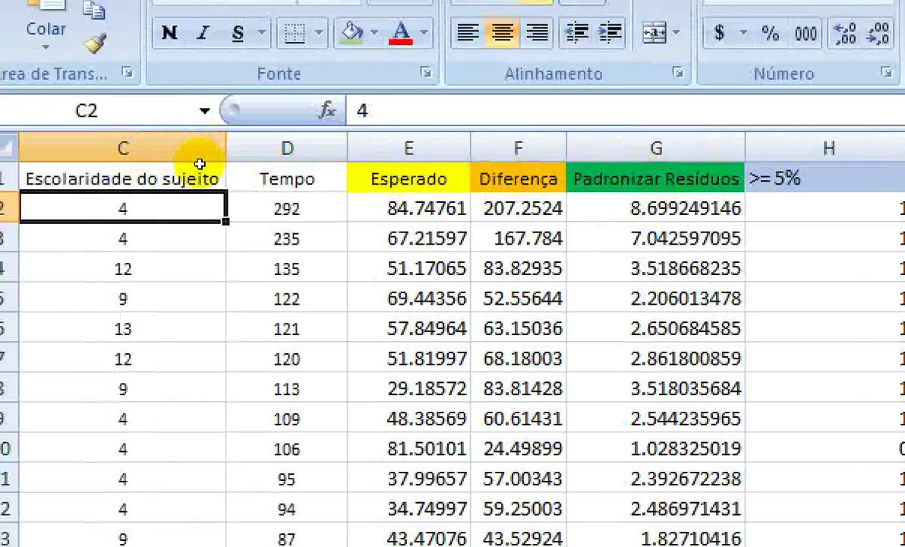
key(Left)
key(Up)
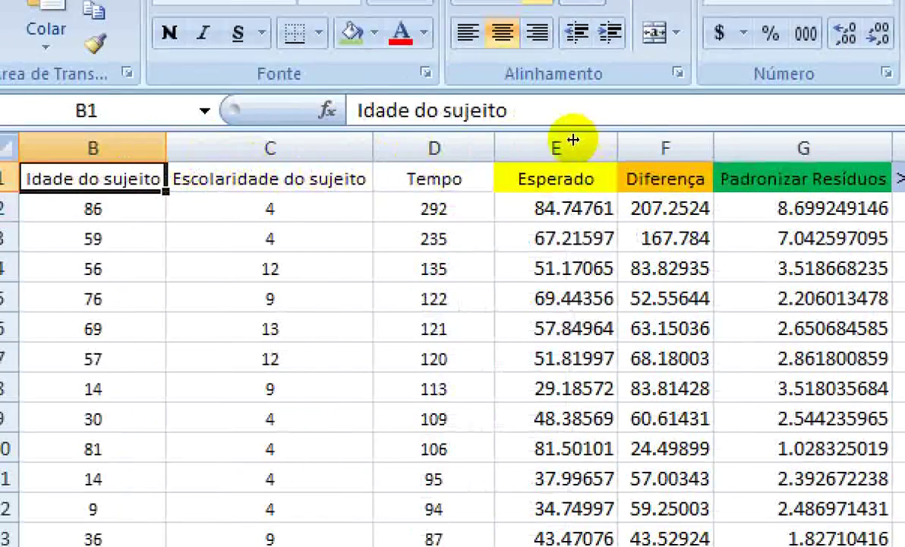
drag(552, 142, 541, 142)
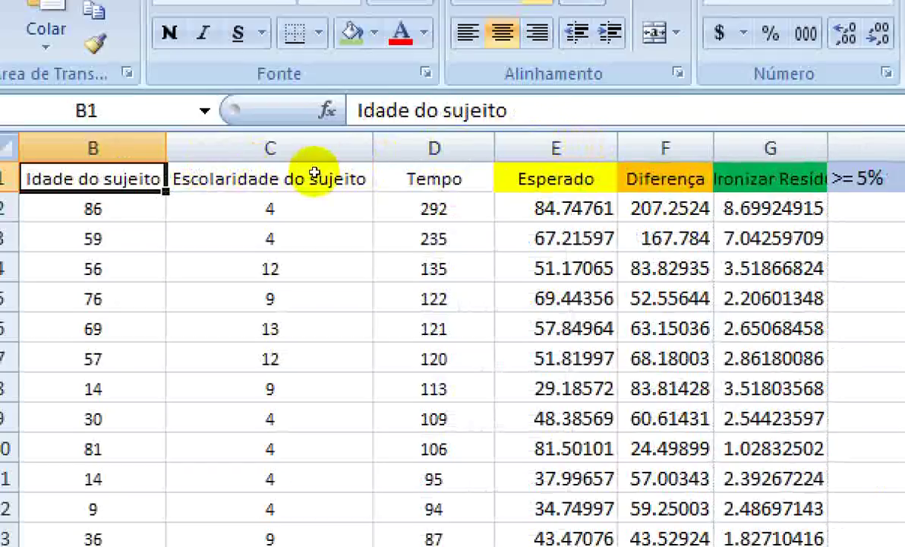
Go down the Tempo column to the subject in row 10, comparing the times with the standardized residuals and flags.
key(Right)
key(Down)
key(Down)
key(Right)
key(Down)
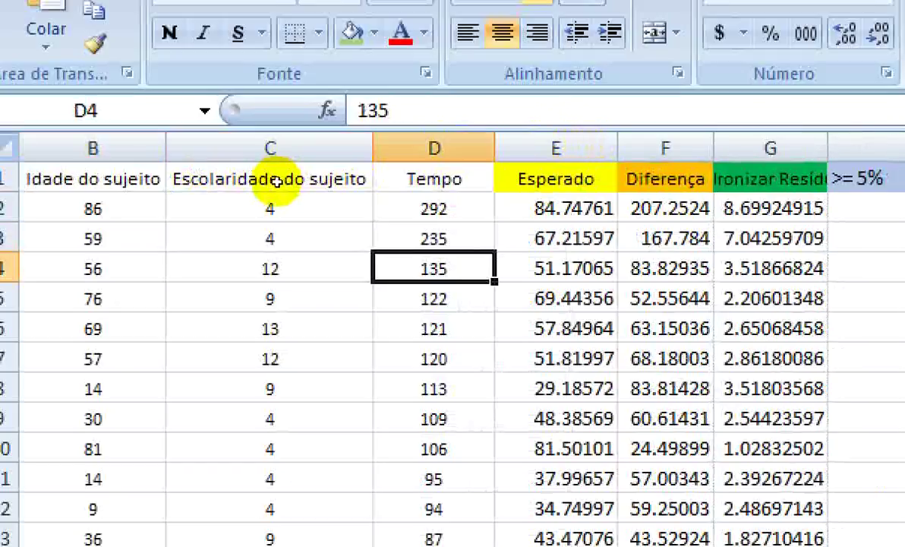
key(Down)
scroll(276, 180, down, 2)
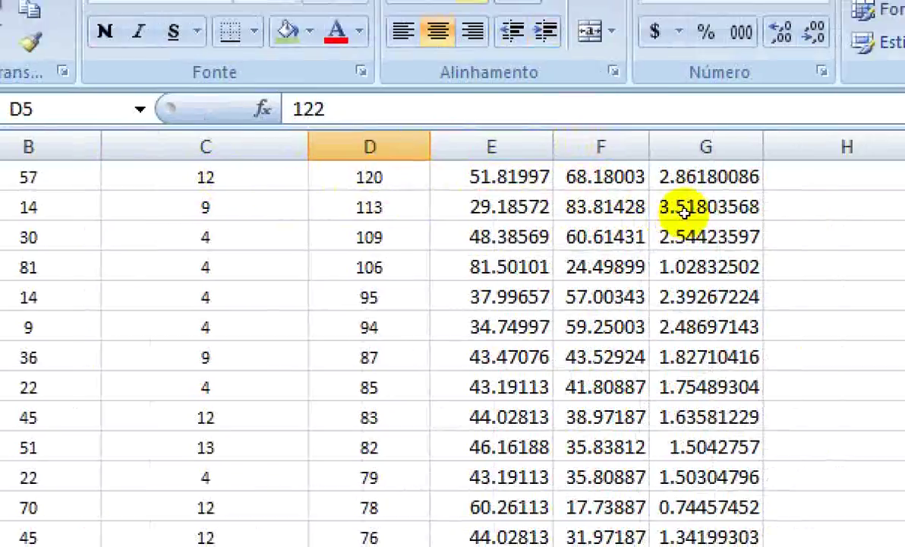
key(Down)
key(Down)
key(Down)
key(Down)
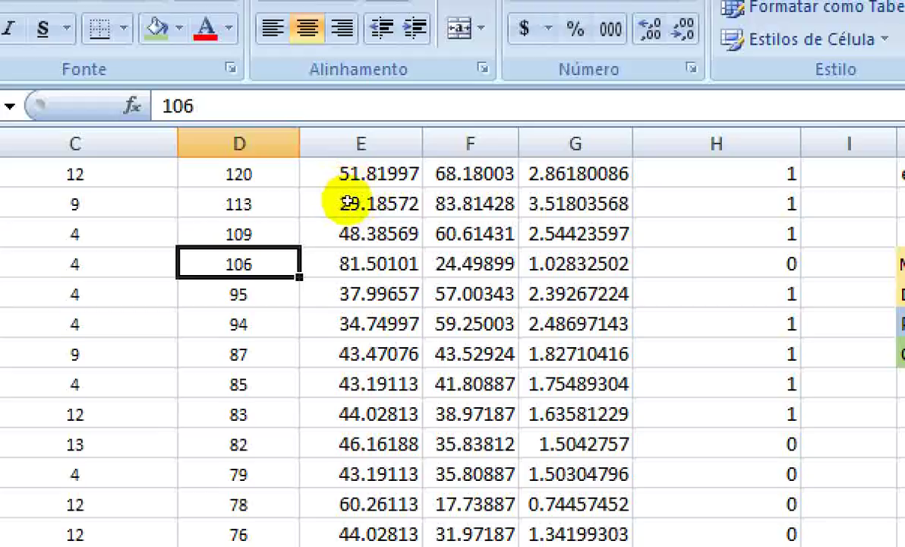
Highlight the row 10 subject's data in A10:H10 with a light gold fill.
key(Left)
key(Left)
key(Left)
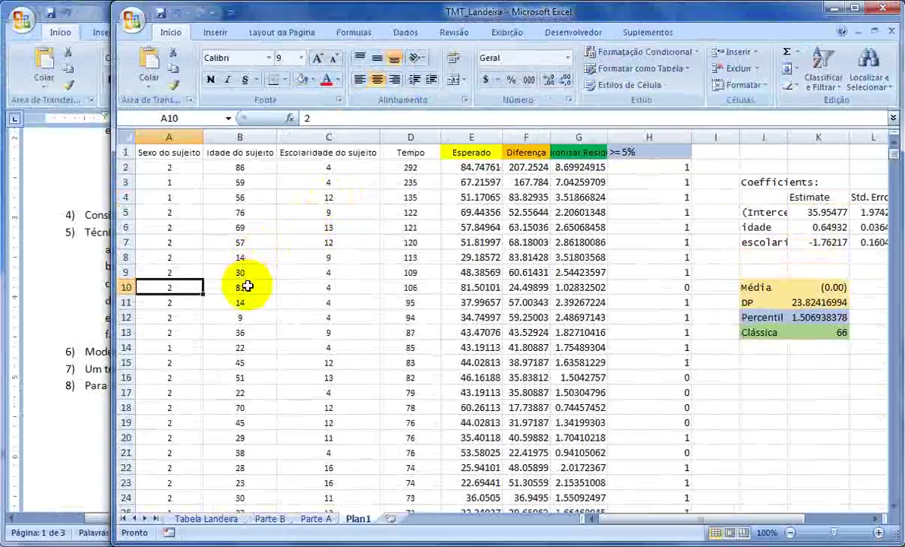
click(248, 287)
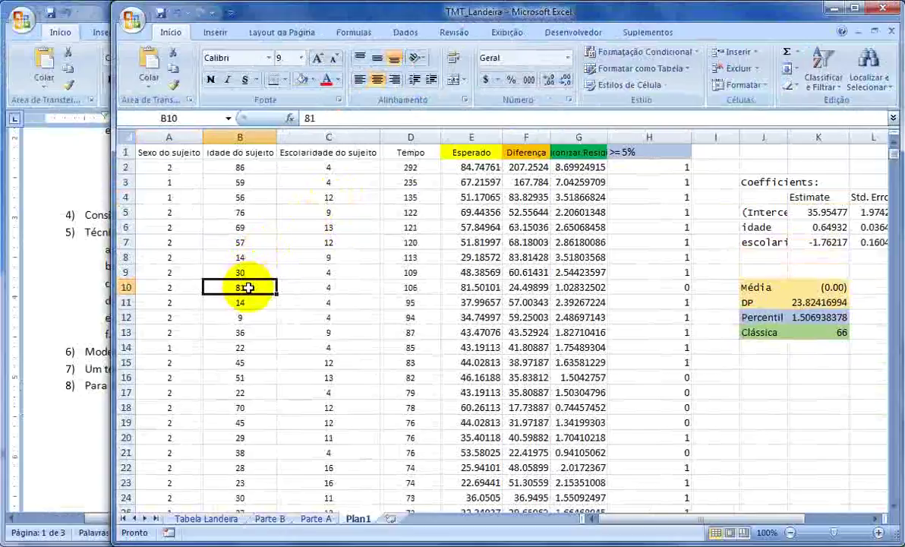
click(318, 288)
drag(194, 290, 643, 284)
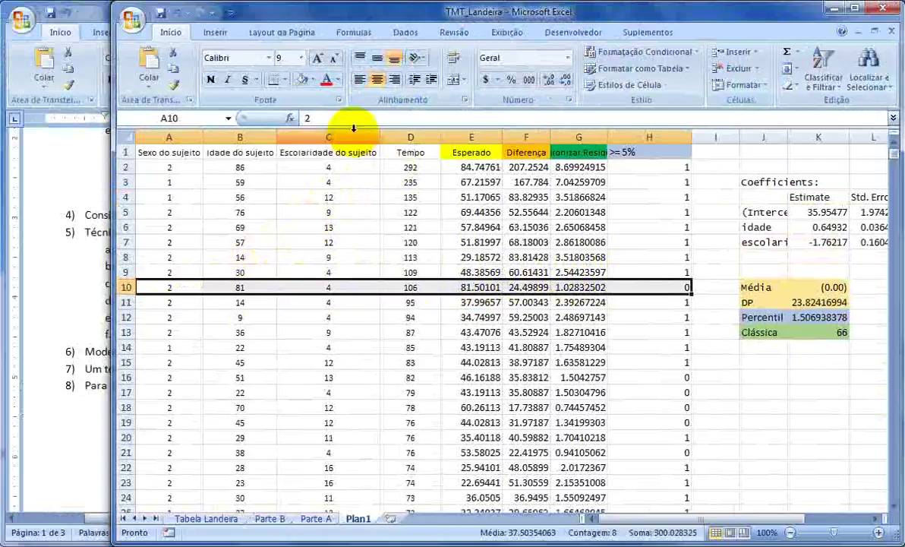
click(312, 80)
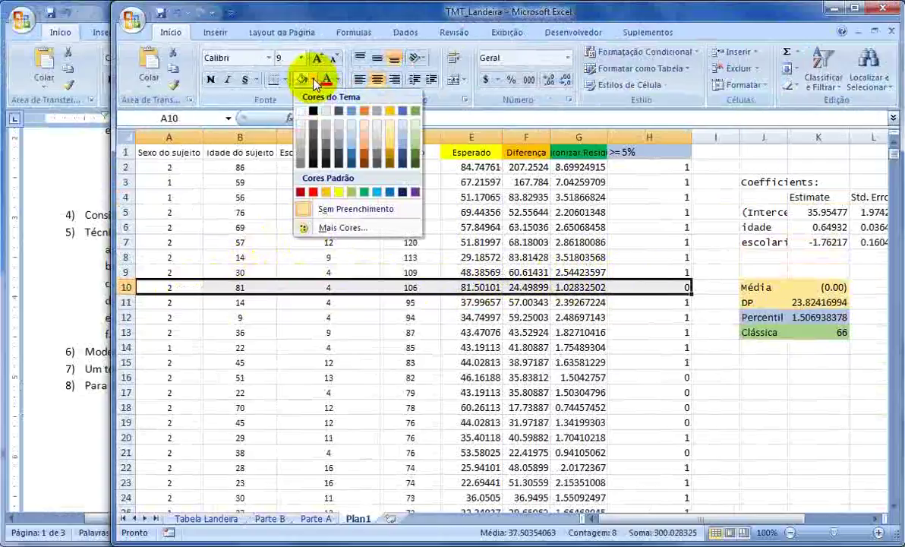
click(391, 135)
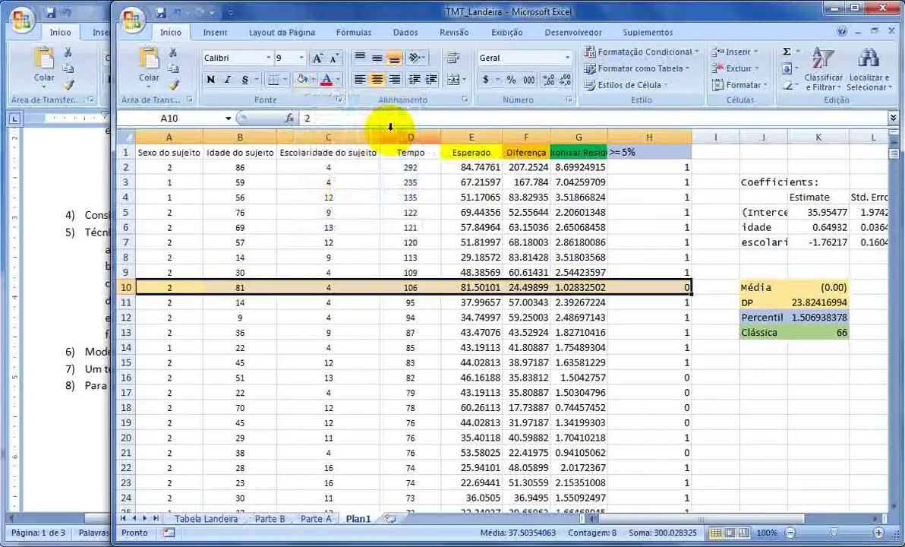
click(695, 347)
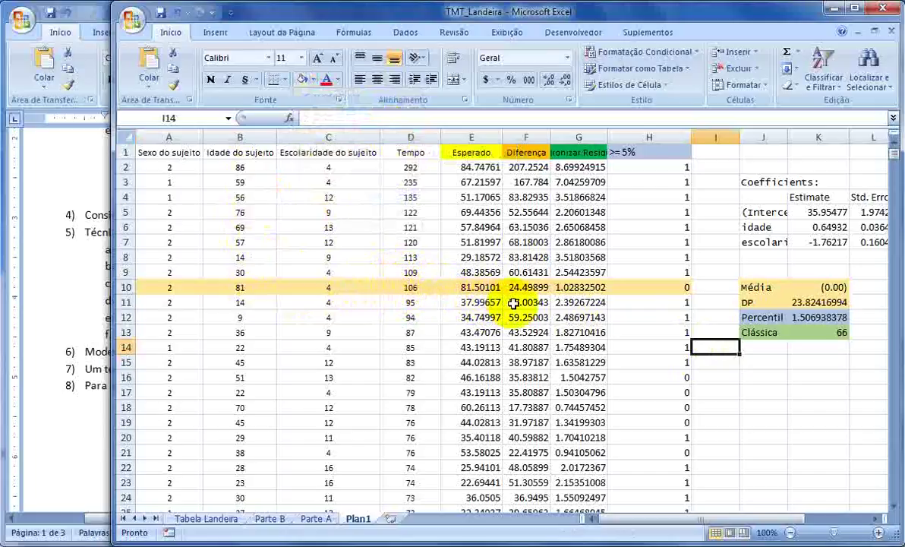
Add filters to the header row A1:H1 and sort the table by the ">= 5%" column from largest to smallest.
click(628, 287)
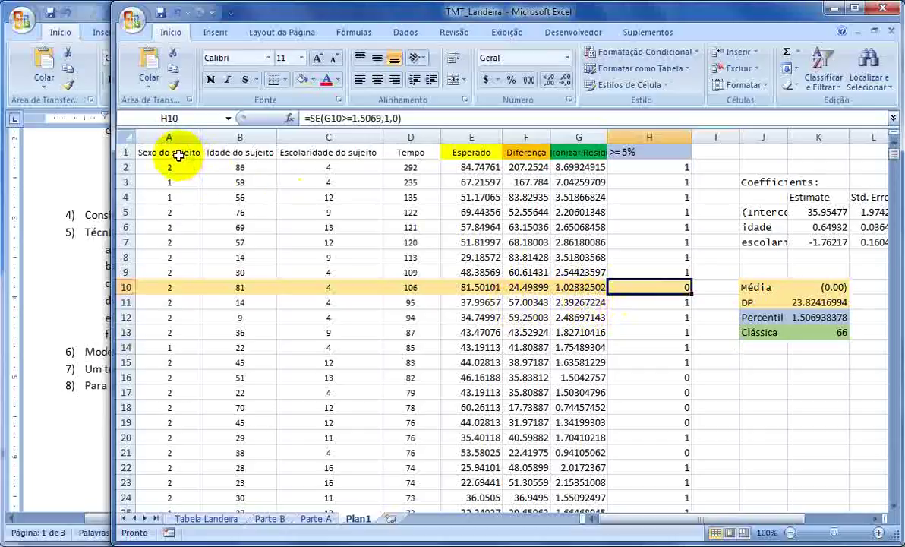
drag(178, 155, 614, 150)
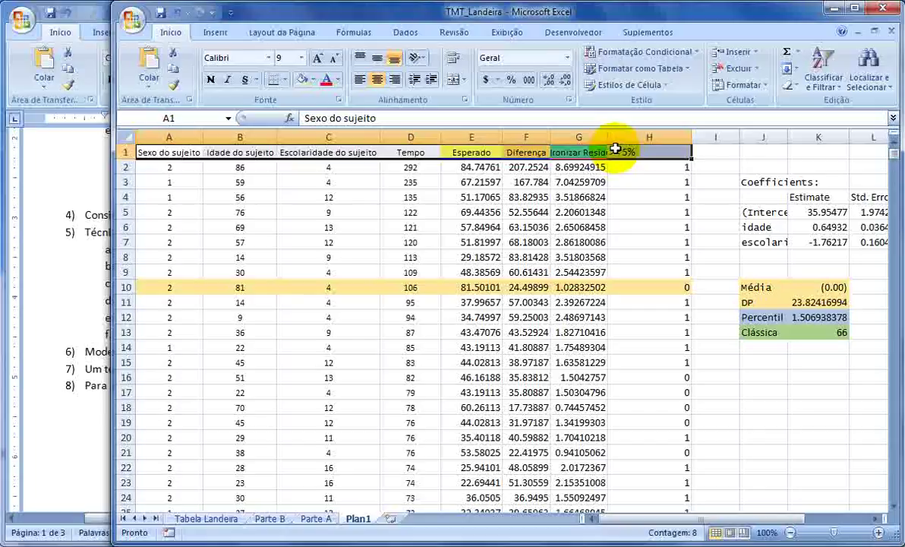
click(833, 66)
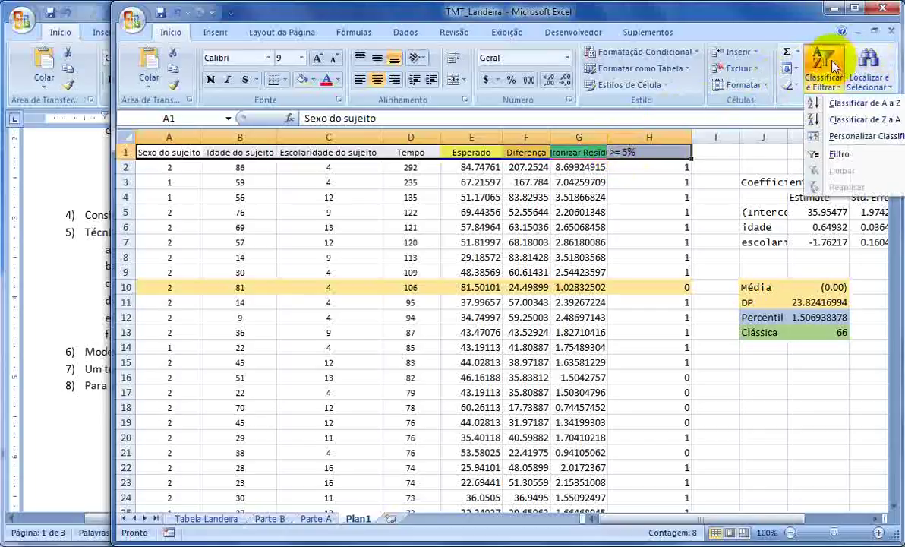
click(820, 153)
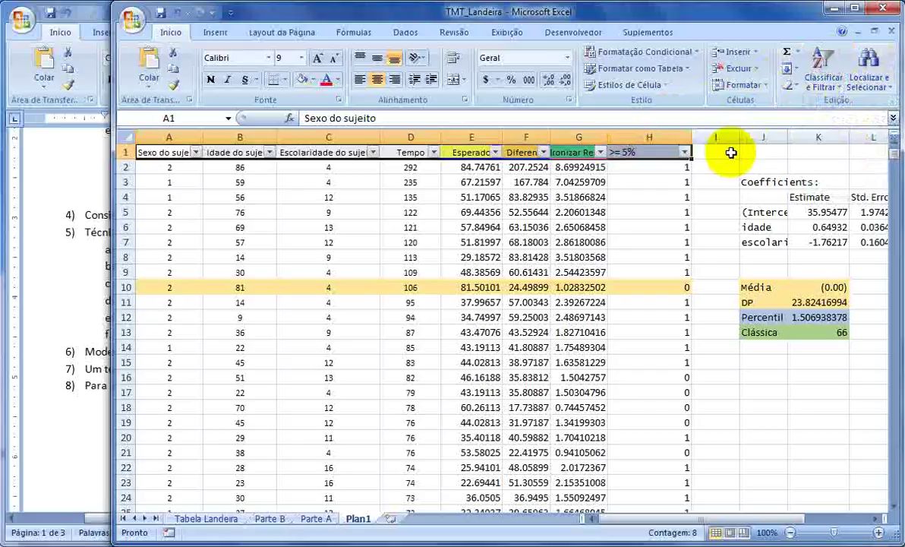
click(685, 153)
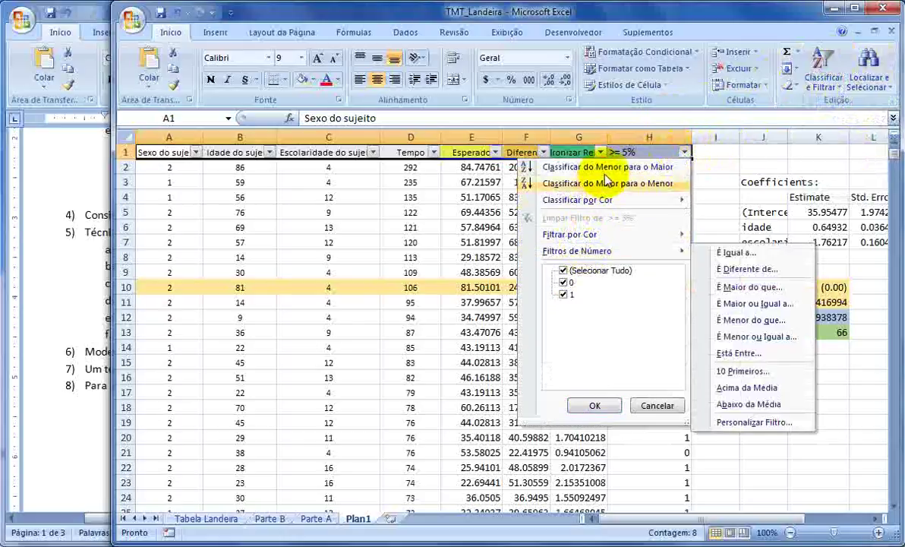
click(607, 183)
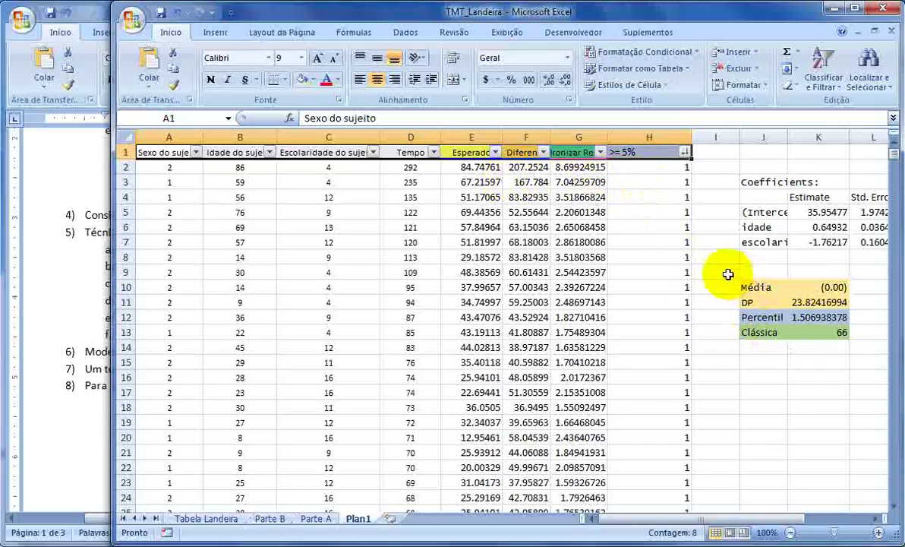
Highlight the row 43 subject's data in A43:H43 with the same light gold fill.
scroll(727, 273, down, 6)
scroll(723, 273, down, 3)
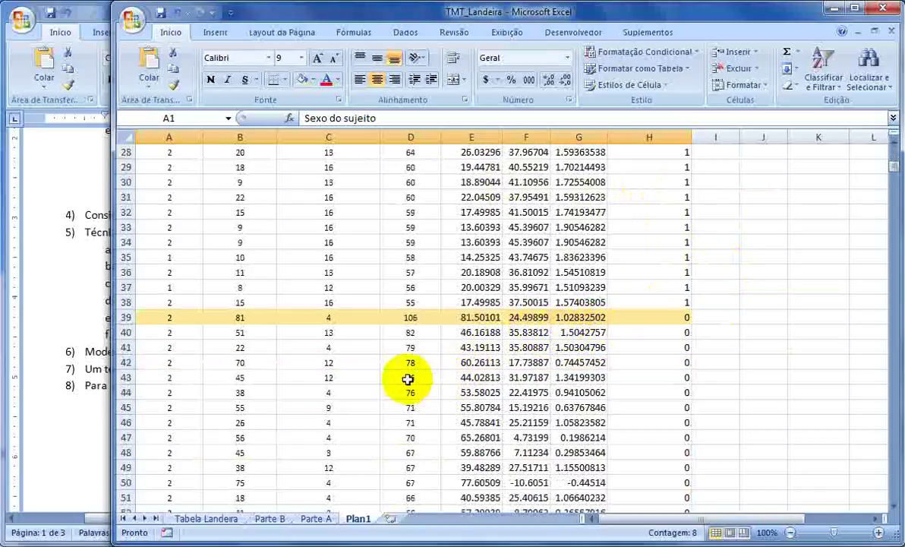
click(410, 378)
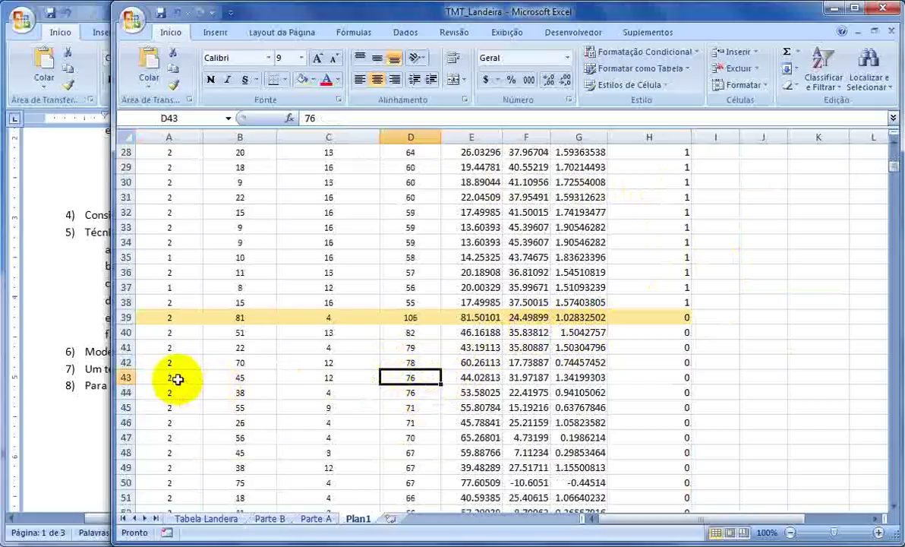
drag(178, 376, 646, 378)
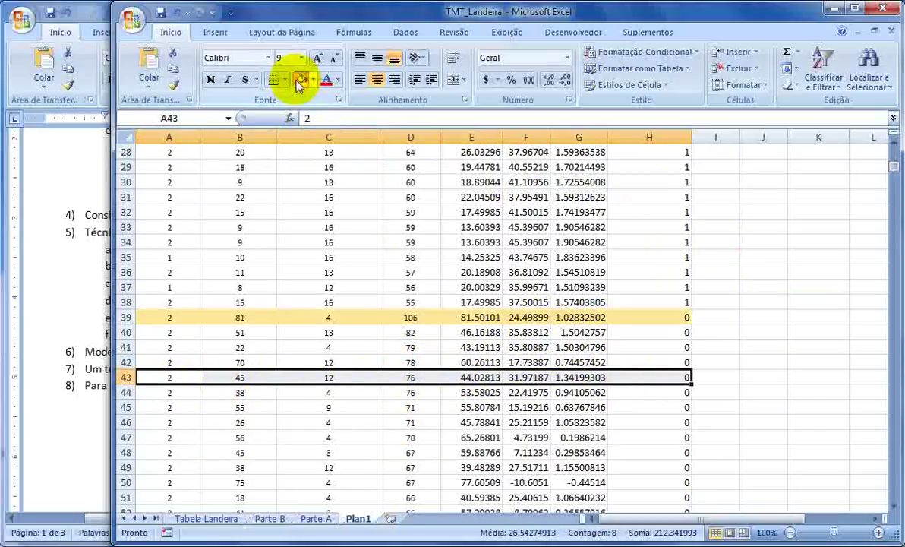
click(300, 79)
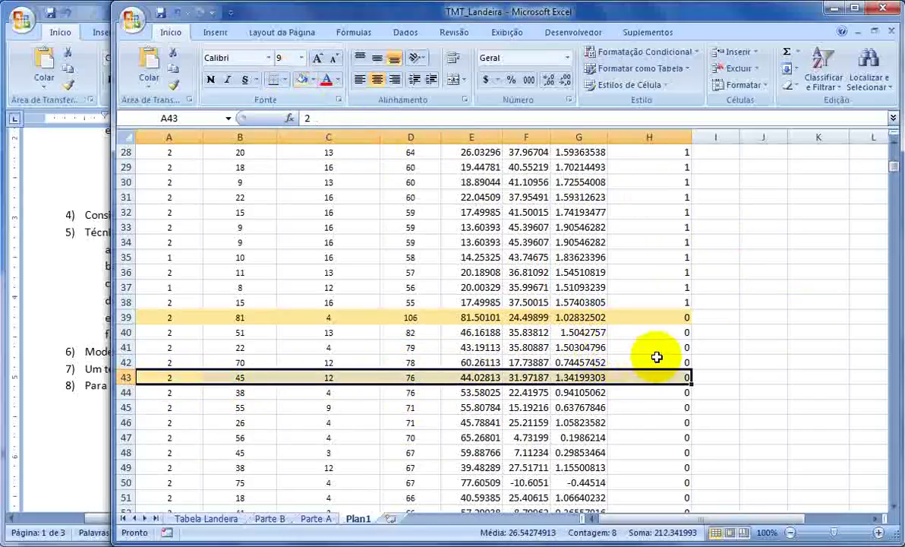
Fill the row 32 subject's data in A32:H32 with dark orange.
scroll(657, 357, up, 2)
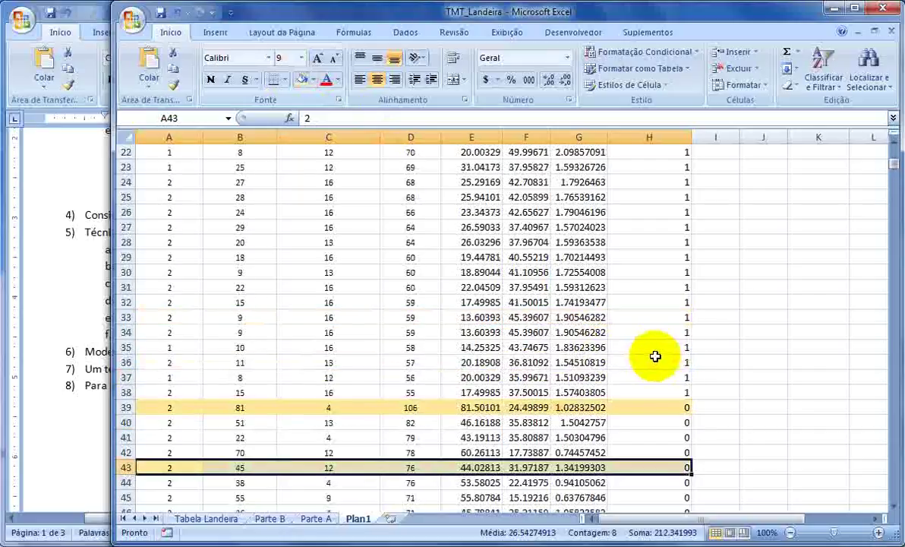
click(185, 303)
drag(185, 303, 642, 303)
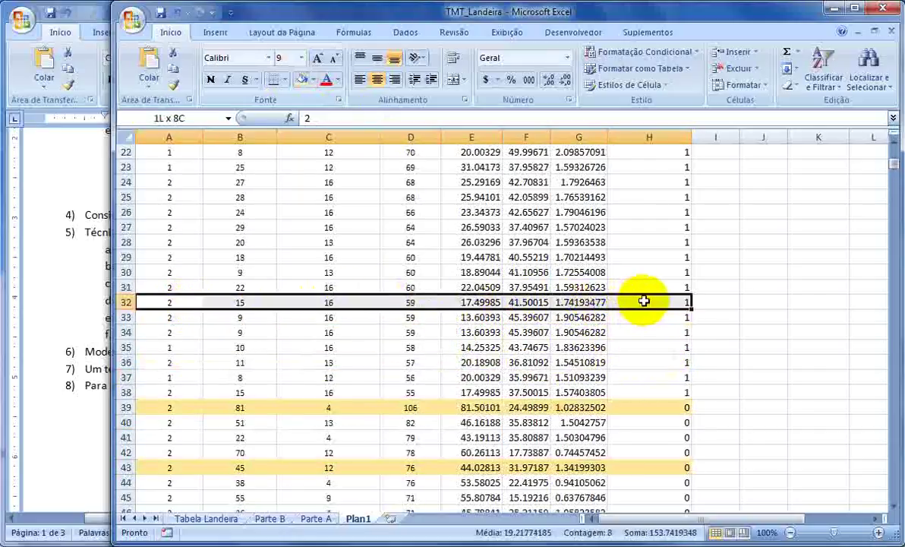
click(312, 80)
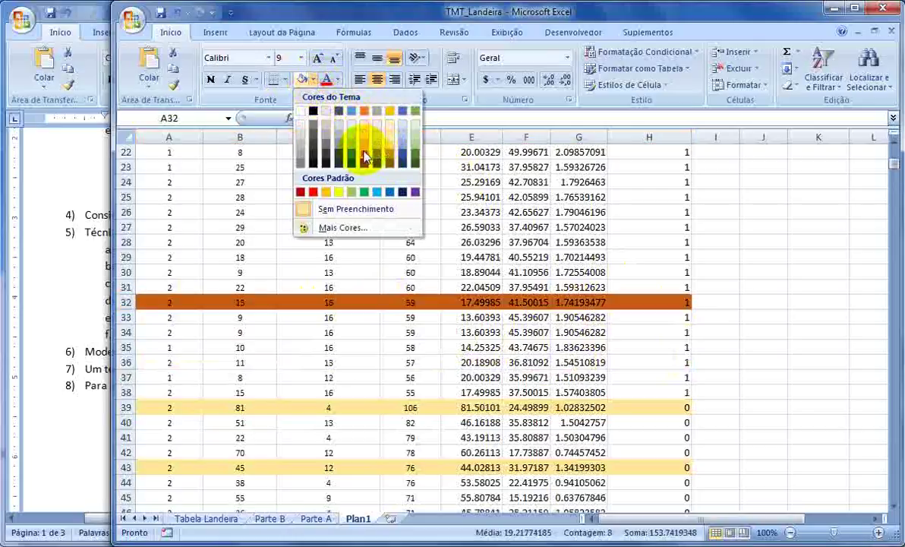
click(365, 155)
click(326, 332)
Fill the row 31 subject's data in B31:H31 with the same dark orange.
scroll(331, 304, up, 7)
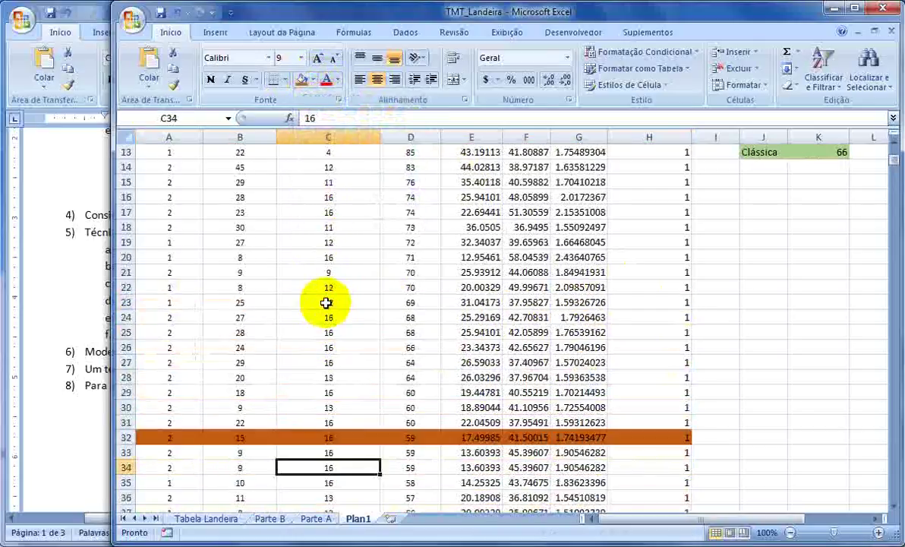
scroll(231, 174, down, 5)
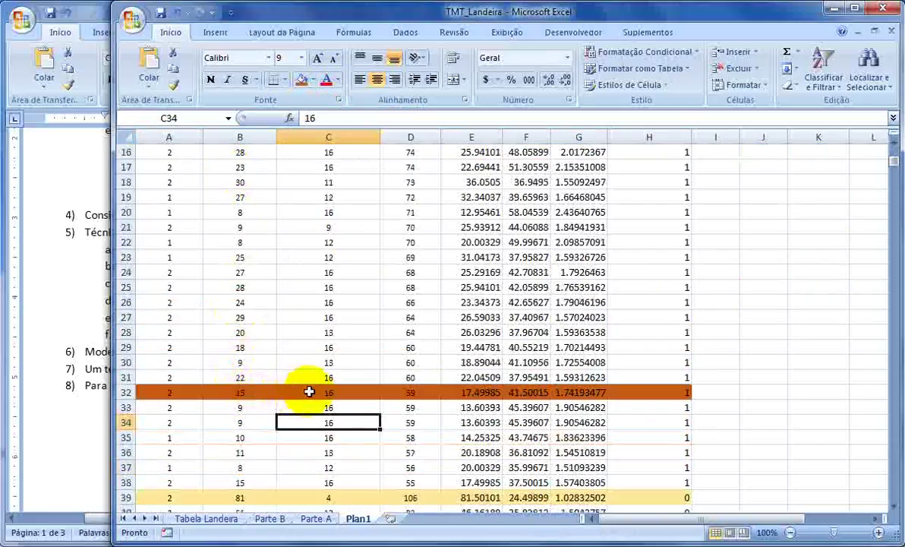
scroll(300, 390, up, 5)
scroll(307, 391, down, 4)
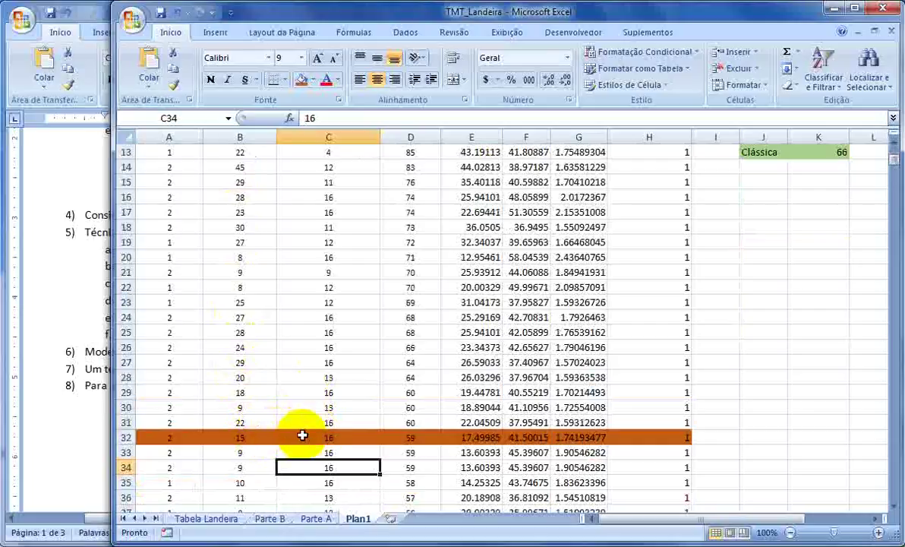
drag(265, 418, 646, 420)
click(300, 79)
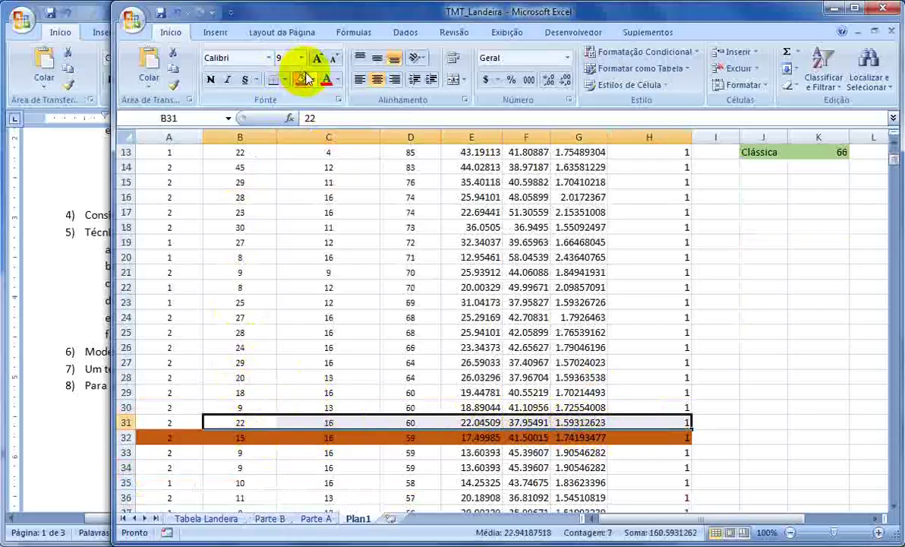
click(237, 406)
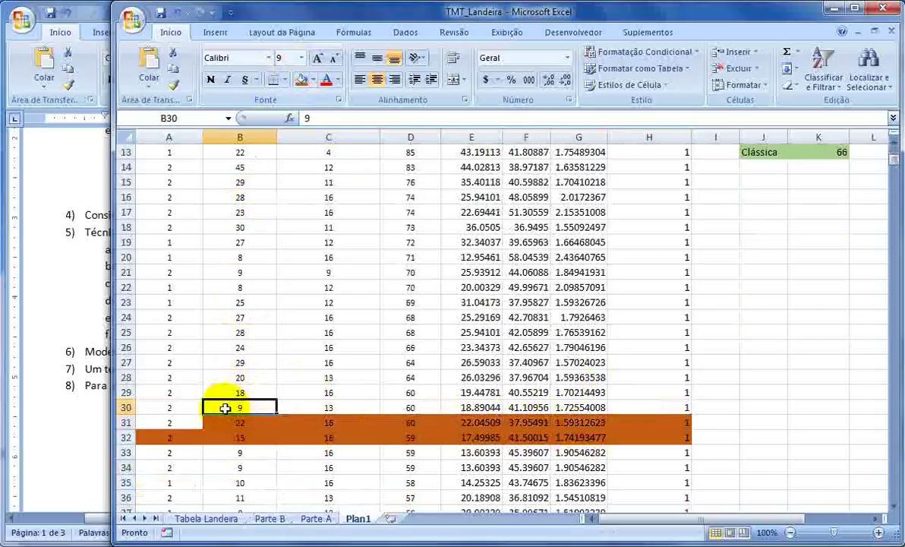
Compare age and schooling in rows 31 and 32, and check row 31's time and flag against the classical cutoff.
drag(243, 437, 313, 434)
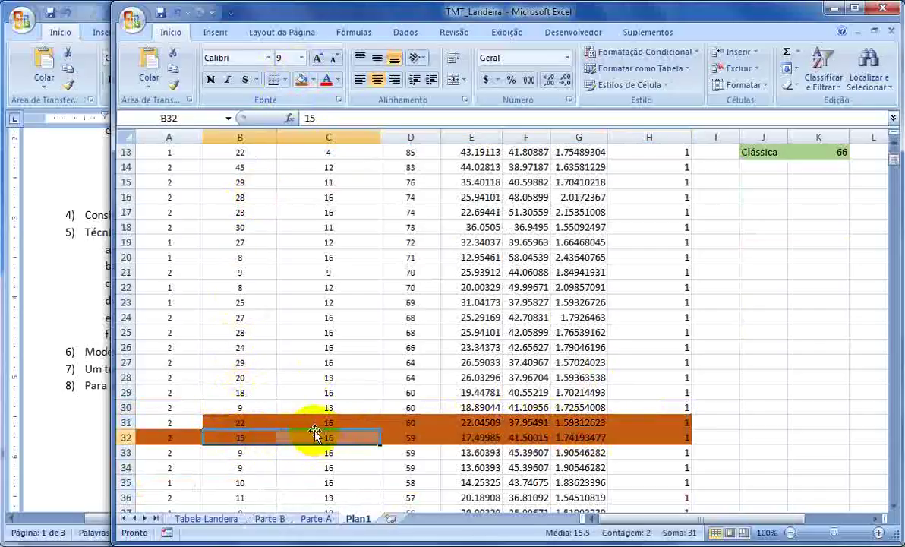
click(229, 422)
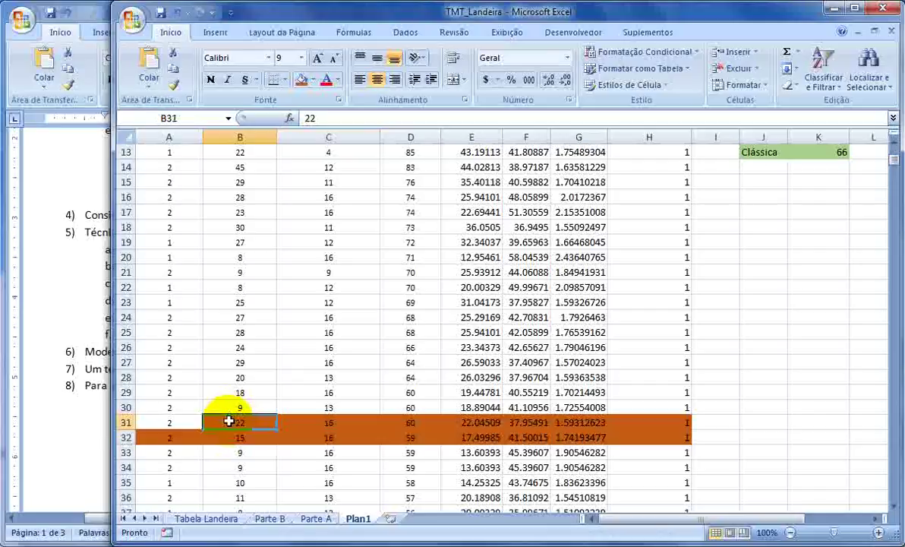
drag(228, 421, 357, 426)
click(403, 423)
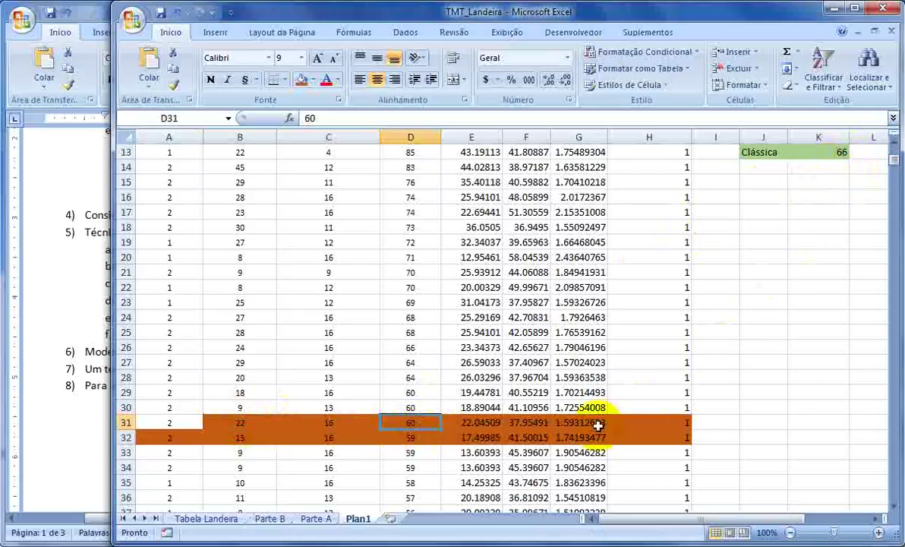
click(687, 428)
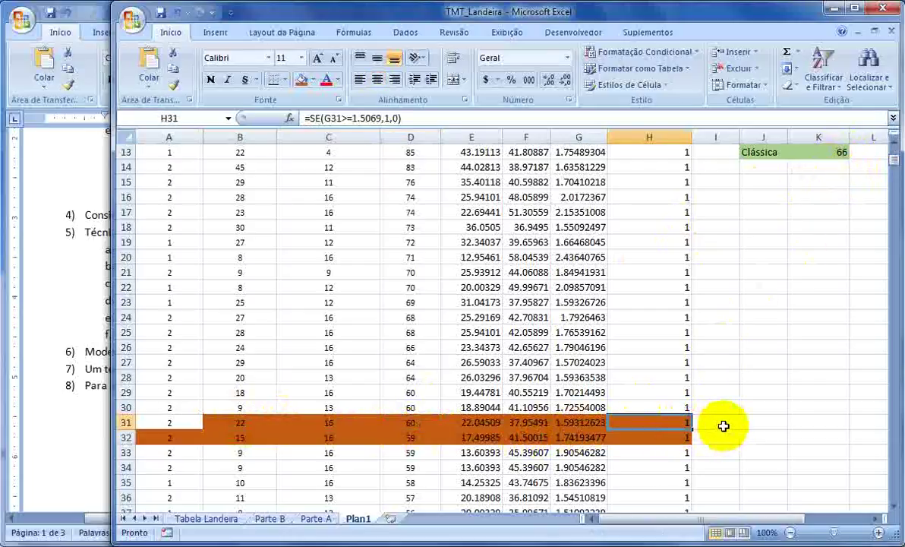
scroll(723, 426, up, 2)
scroll(723, 426, up, 2)
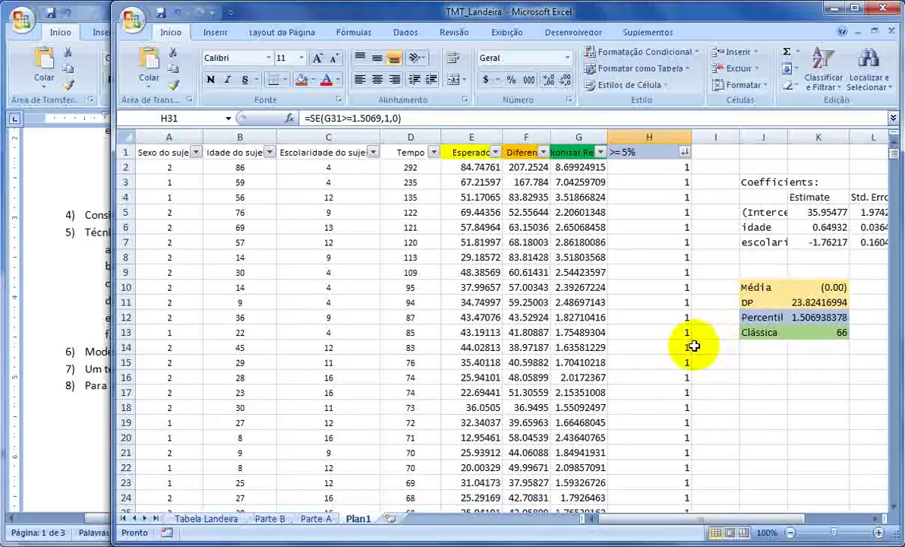
Switch to the Word outline, review the items after the 1991 technique, and select "(....)" in item 7.
click(89, 280)
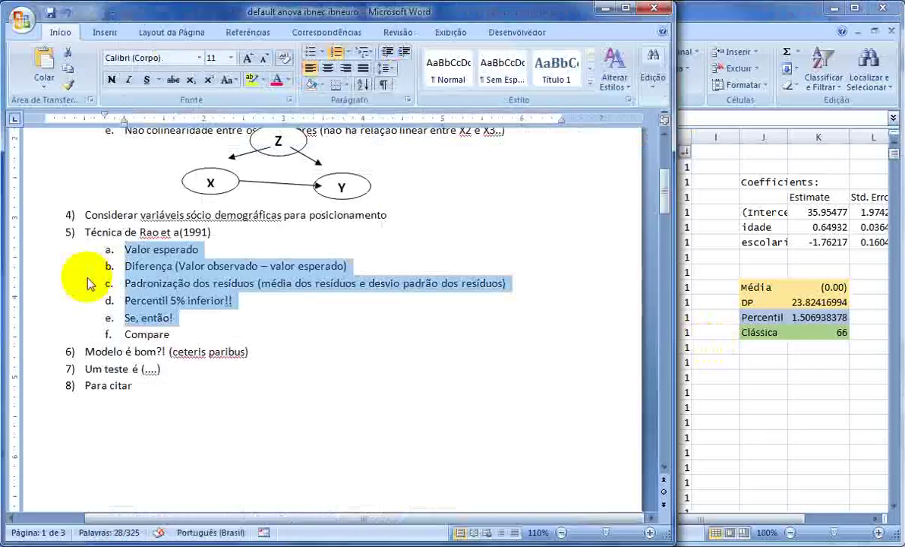
scroll(84, 281, down, 1)
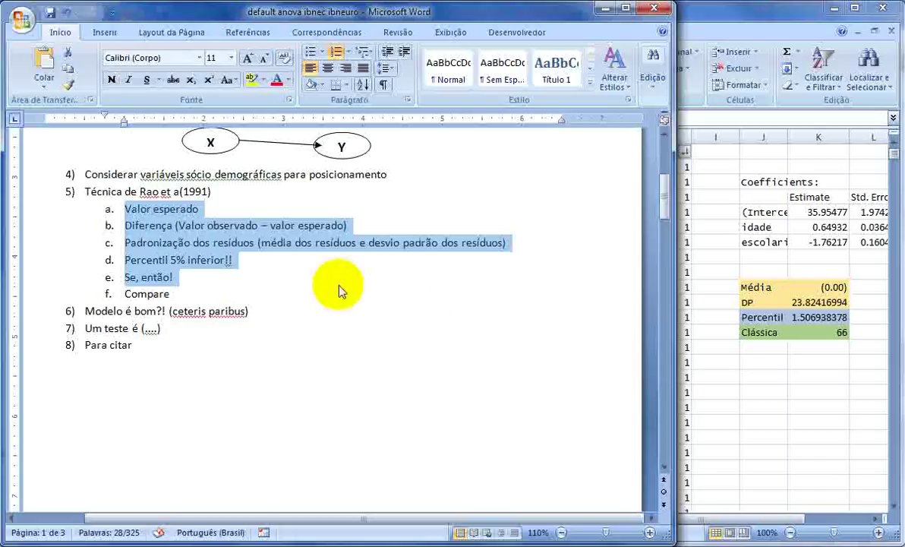
drag(168, 329, 142, 330)
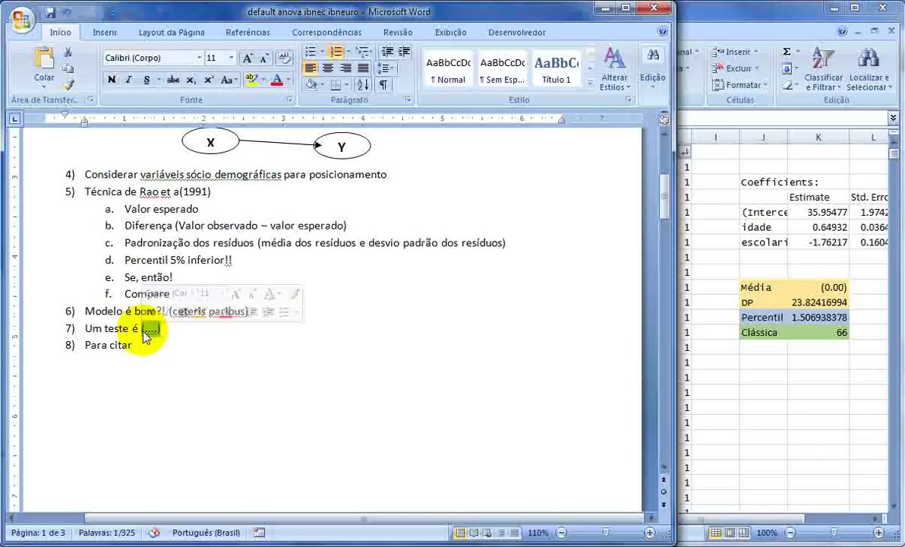
Switch to the 1991 Neurology article in Adobe Acrobat Reader and reposition its window over the Word outline.
click(365, 542)
drag(602, 24, 520, 23)
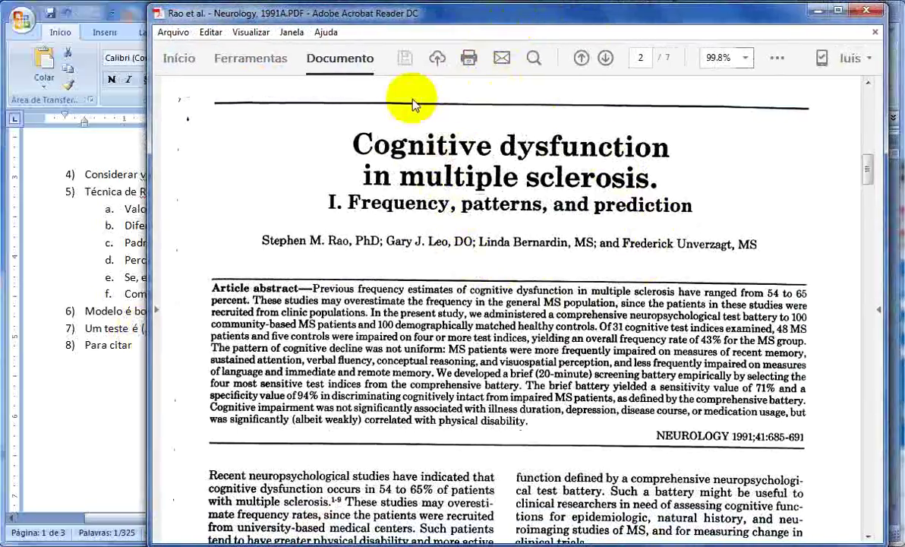